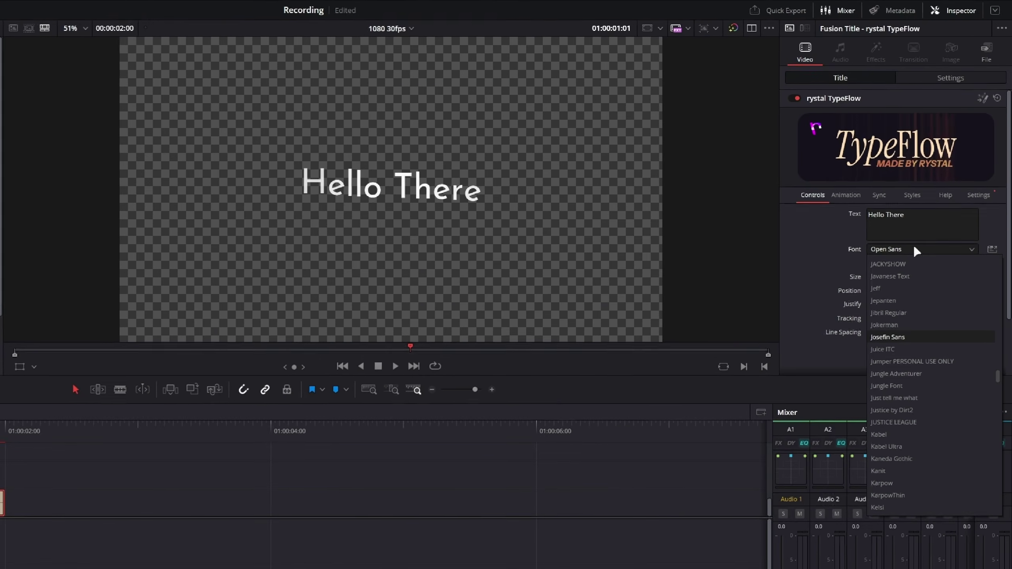
Set the title's font to Josefin Sans, then turn Styles on and apply a glowing blue look
click(901, 305)
click(911, 196)
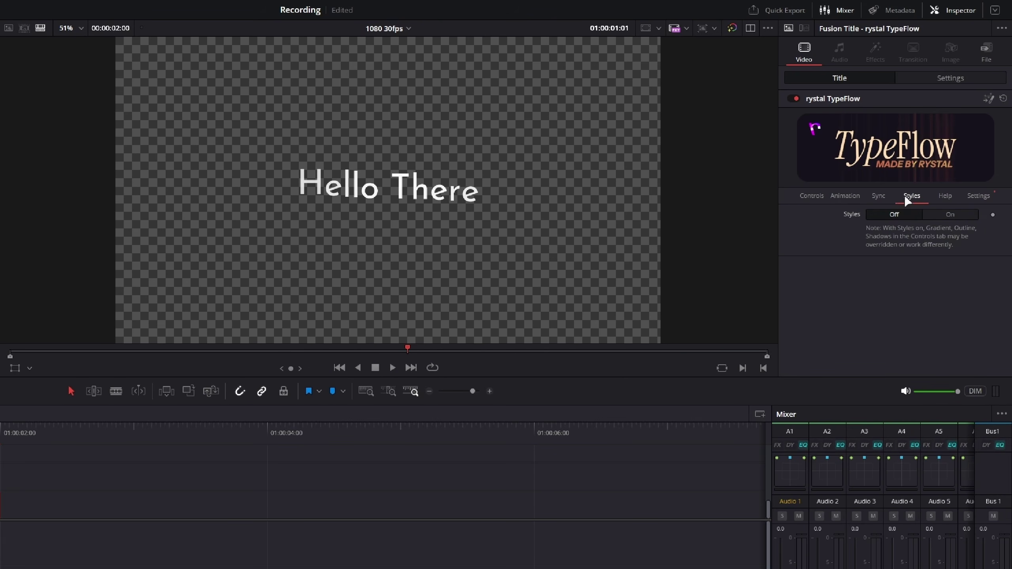
click(950, 215)
click(809, 343)
scroll(781, 199, down, 3)
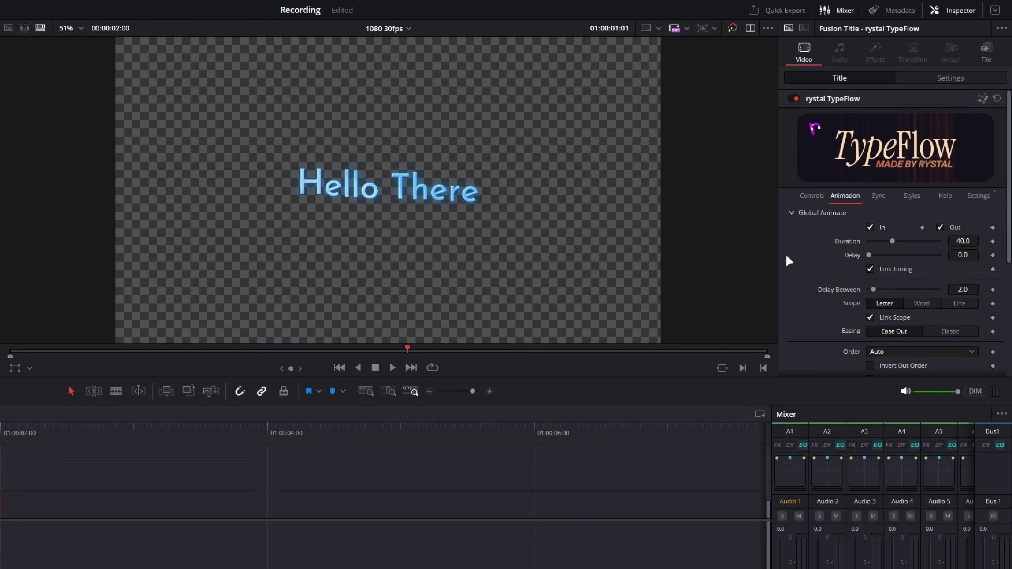
Disable the title's Slide animation effect, enable Zoom instead, and play the result in a loop
scroll(793, 263, down, 1)
scroll(797, 267, down, 5)
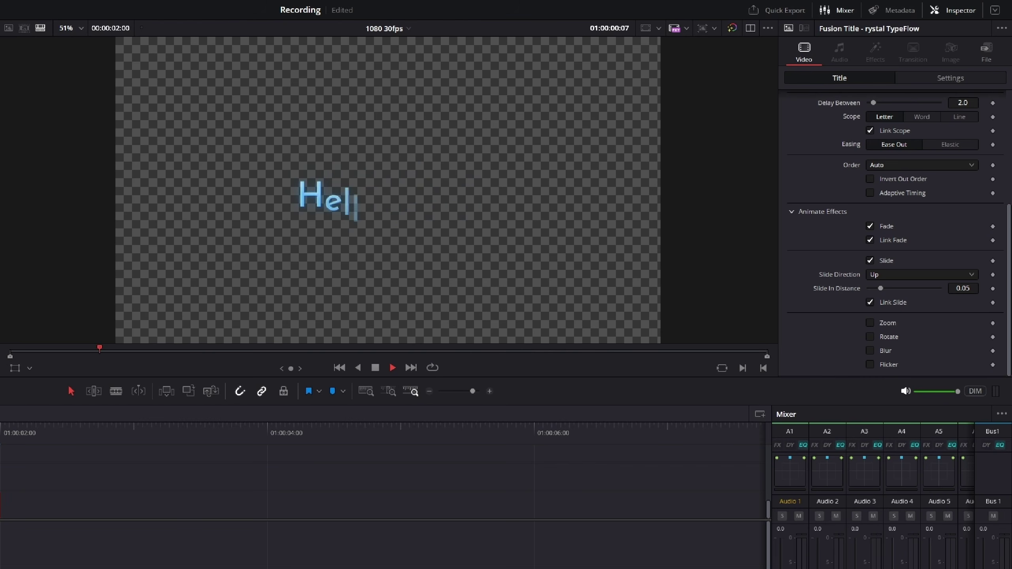
click(871, 262)
click(870, 322)
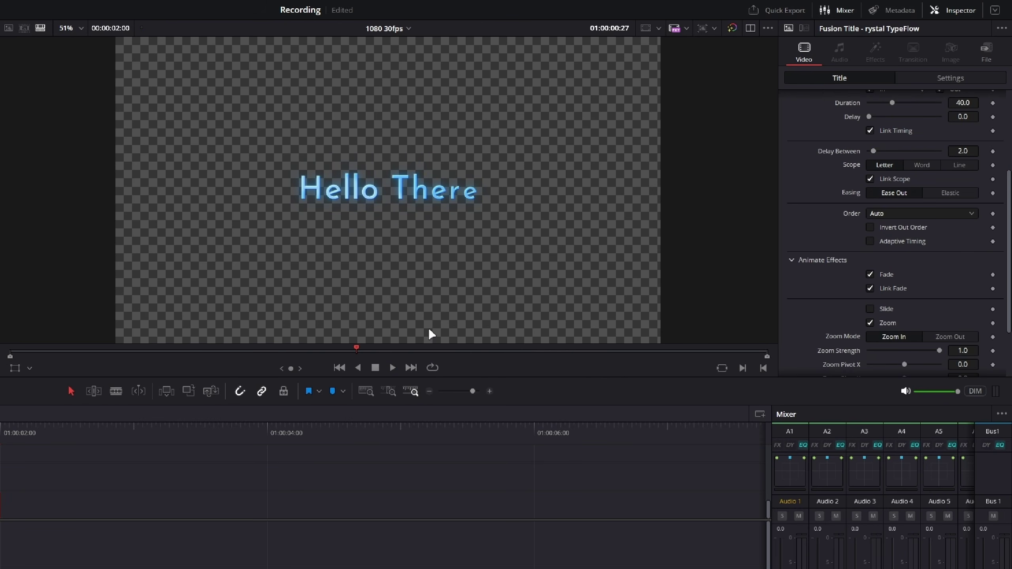
key(ctrl+slash)
key(space)
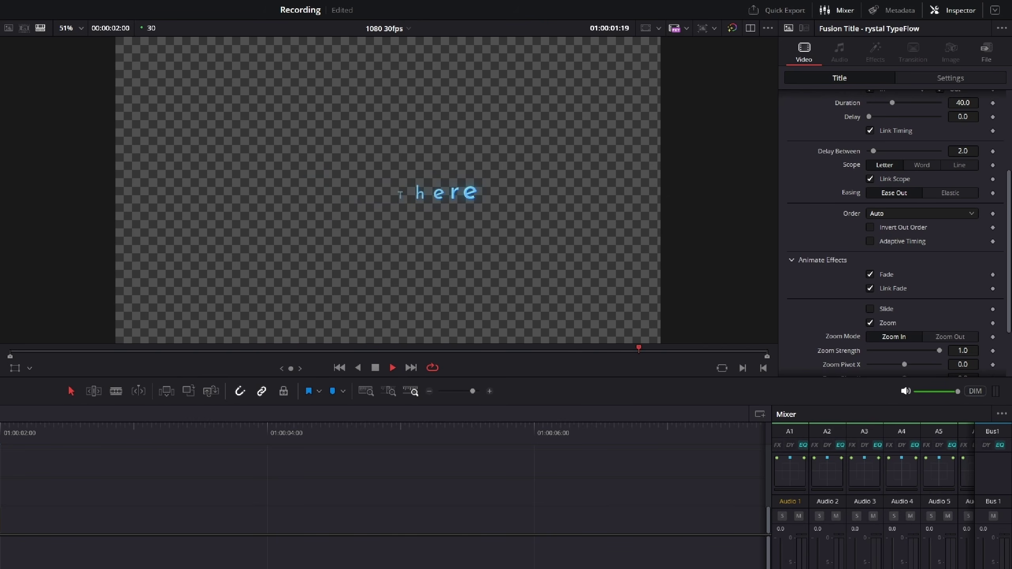
key(space)
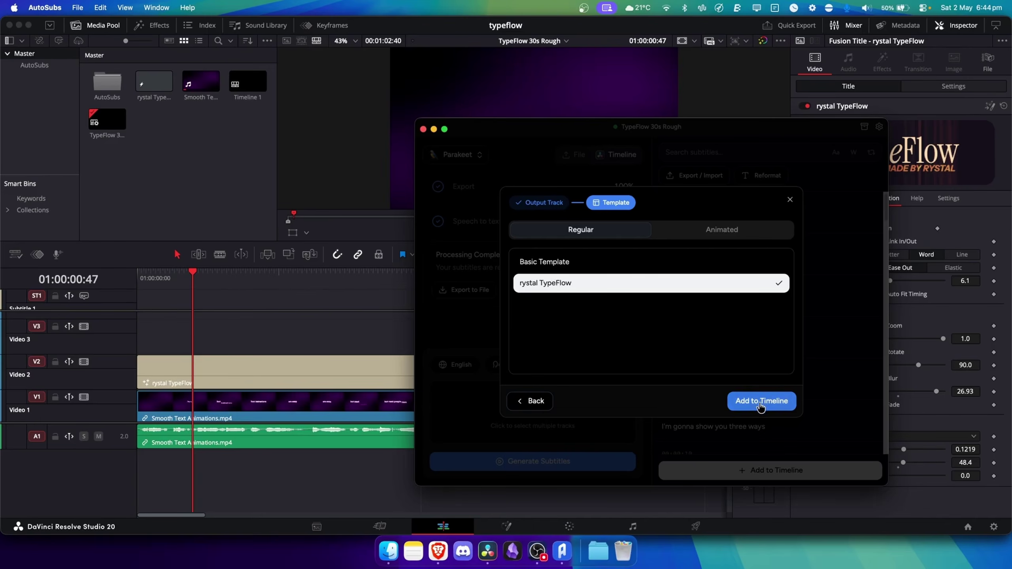
Add the generated subtitles to the timeline with the rystal TypeFlow template and play them from the start
click(761, 402)
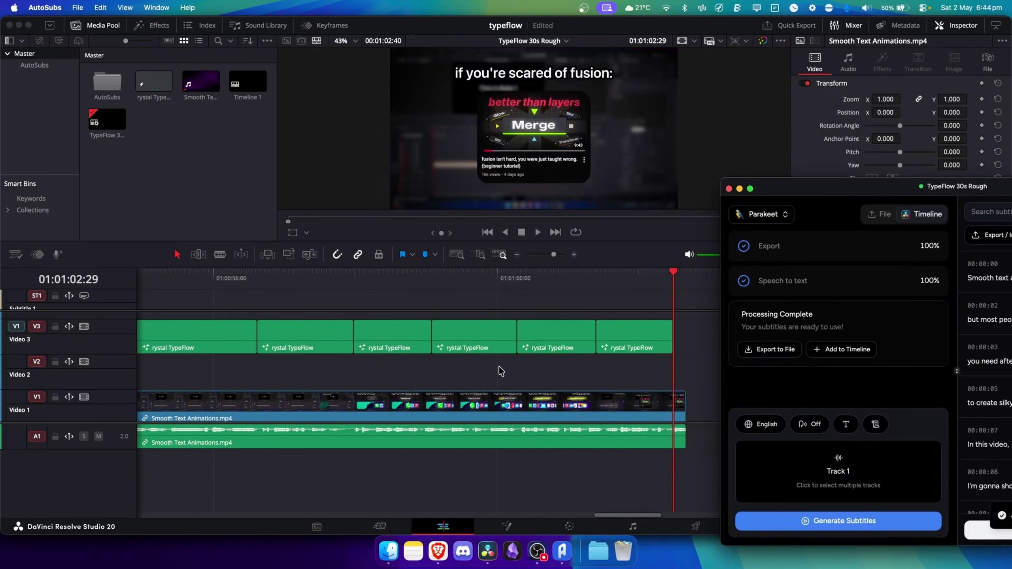
click(246, 357)
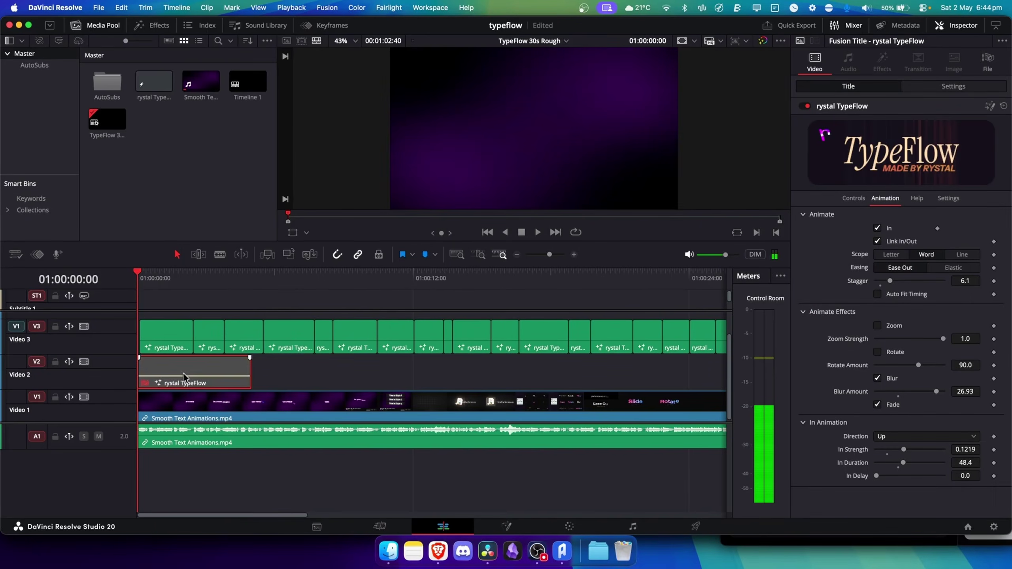
key(space)
click(235, 404)
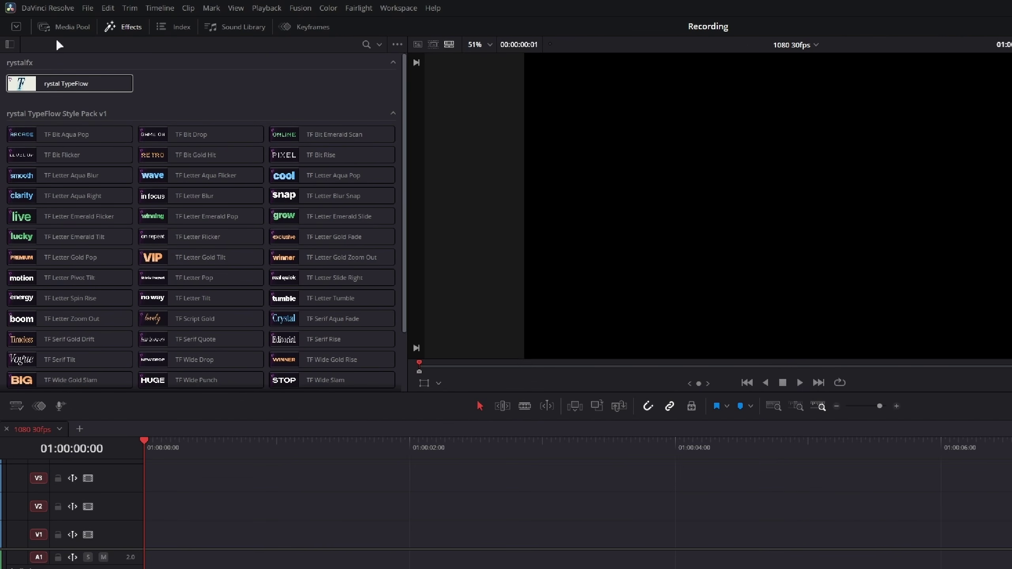
Add a Text+ title to the start of video track 1 and open it in Fusion with an enlarged node area
click(9, 45)
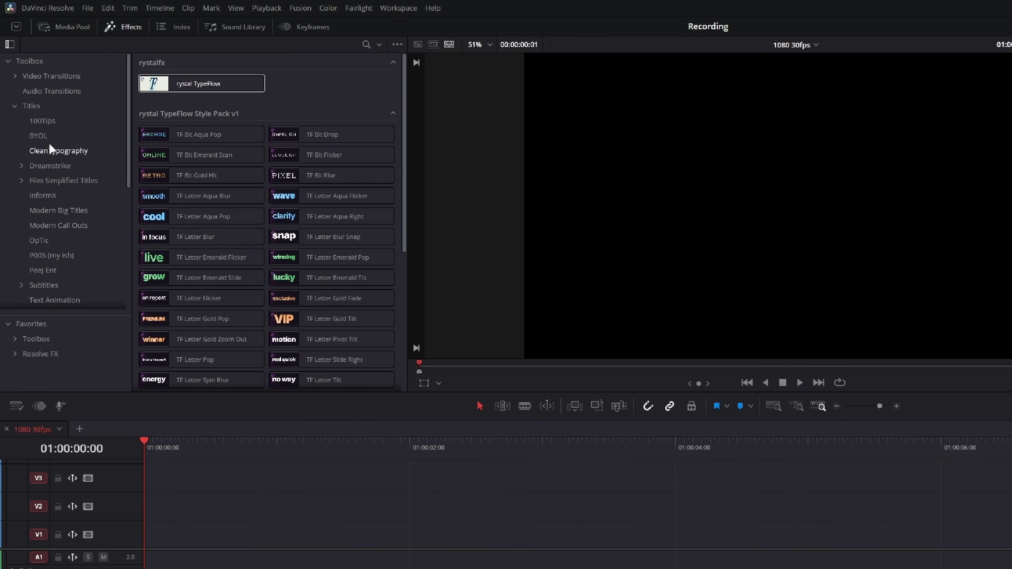
click(42, 104)
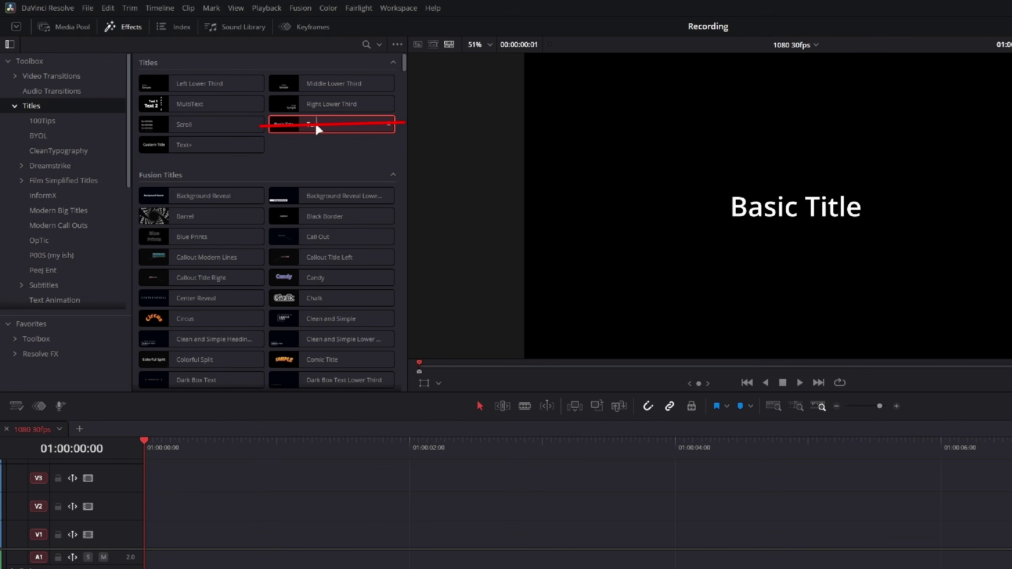
drag(181, 145, 153, 538)
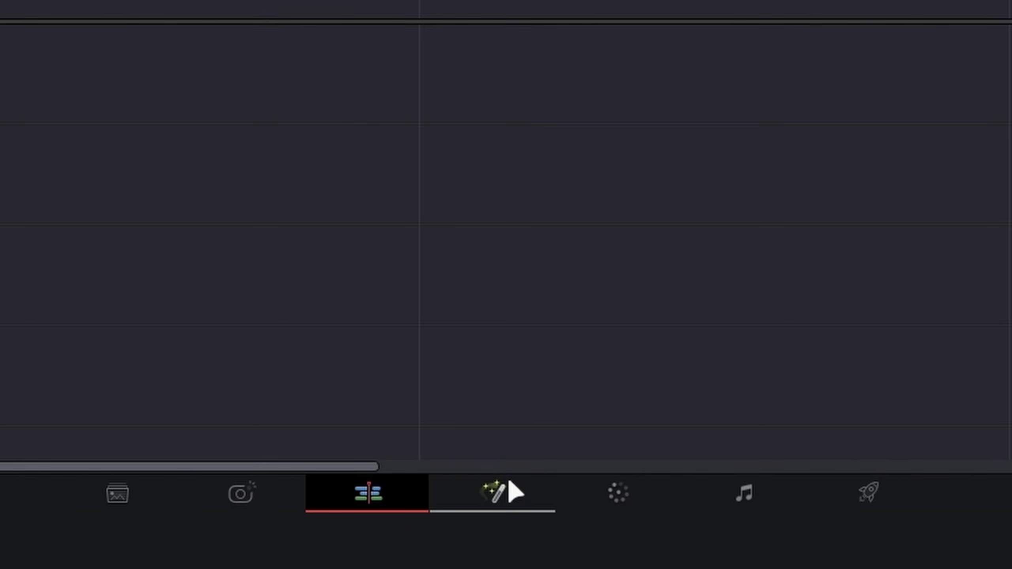
click(510, 483)
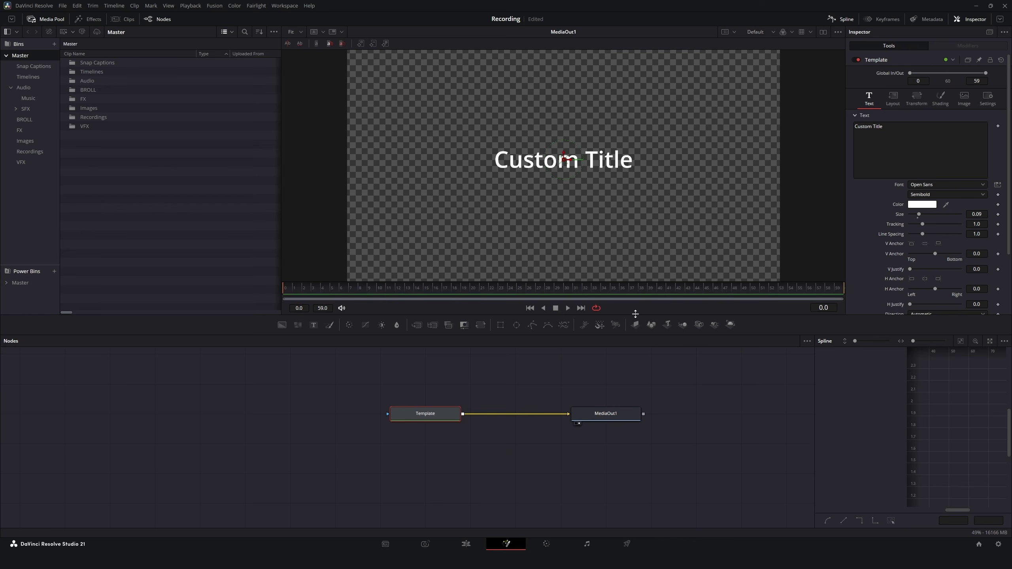
drag(635, 315, 635, 278)
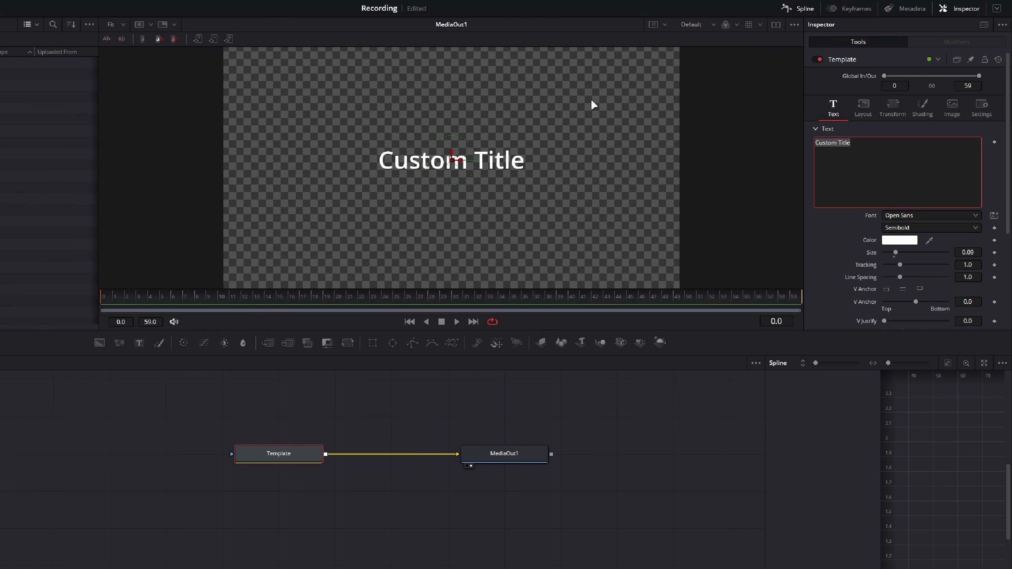
Change the Template node's text to "Hello There" and set its font to Josefin Sans
text(Hello There)
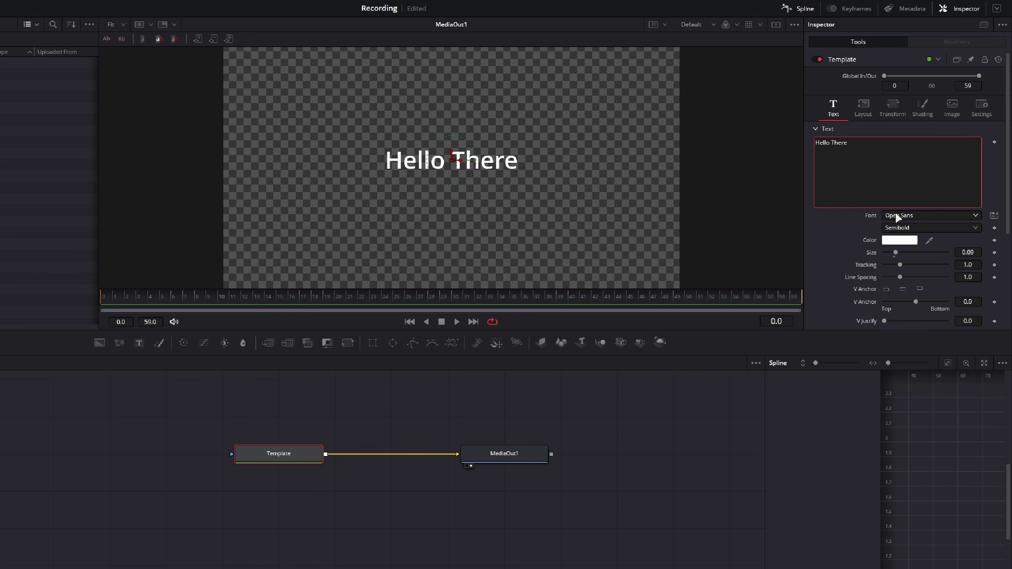
click(897, 216)
text(jos)
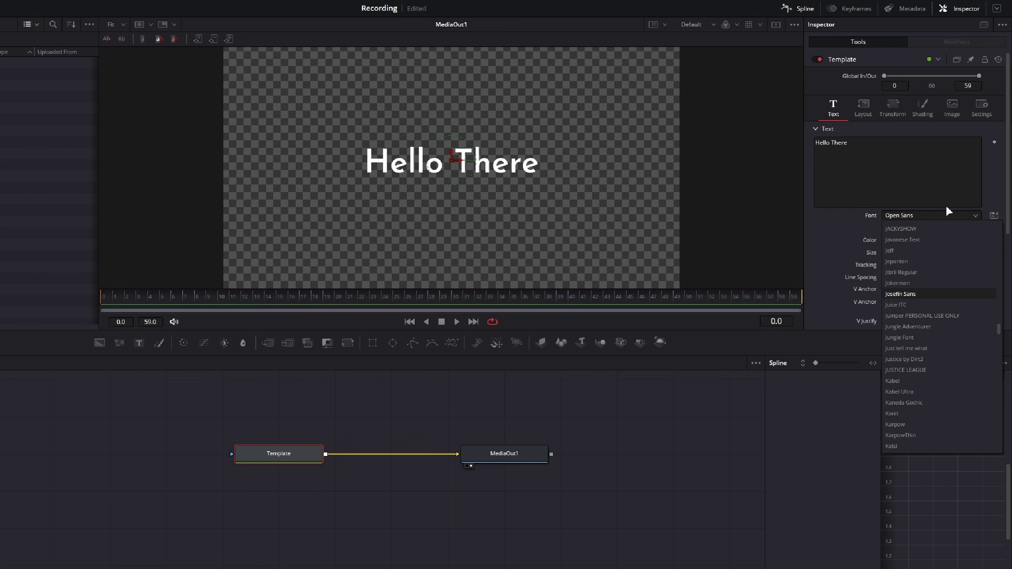
click(904, 293)
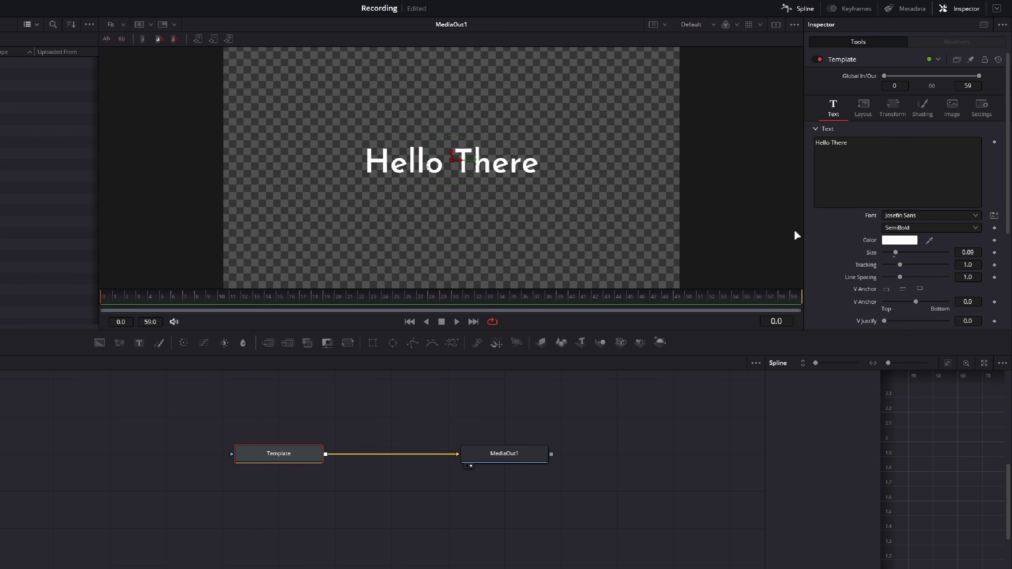
drag(548, 333, 518, 363)
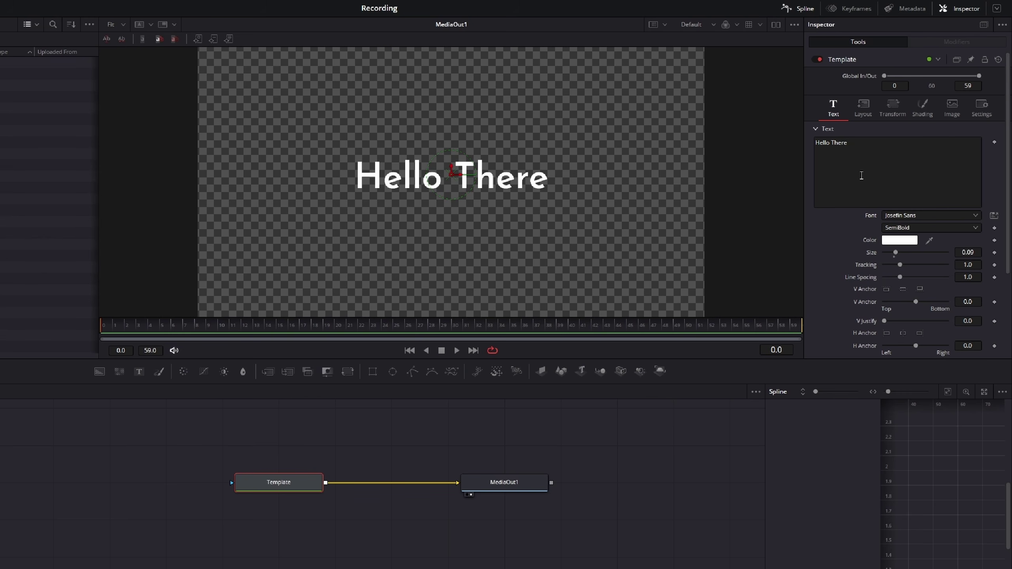
Try adjusting the title's vertical center in the layout settings and return to the text settings
click(866, 114)
mouse_move(971, 152)
mouse_down()
mouse_move(956, 152)
mouse_move(984, 152)
mouse_move(952, 152)
mouse_move(988, 152)
mouse_up()
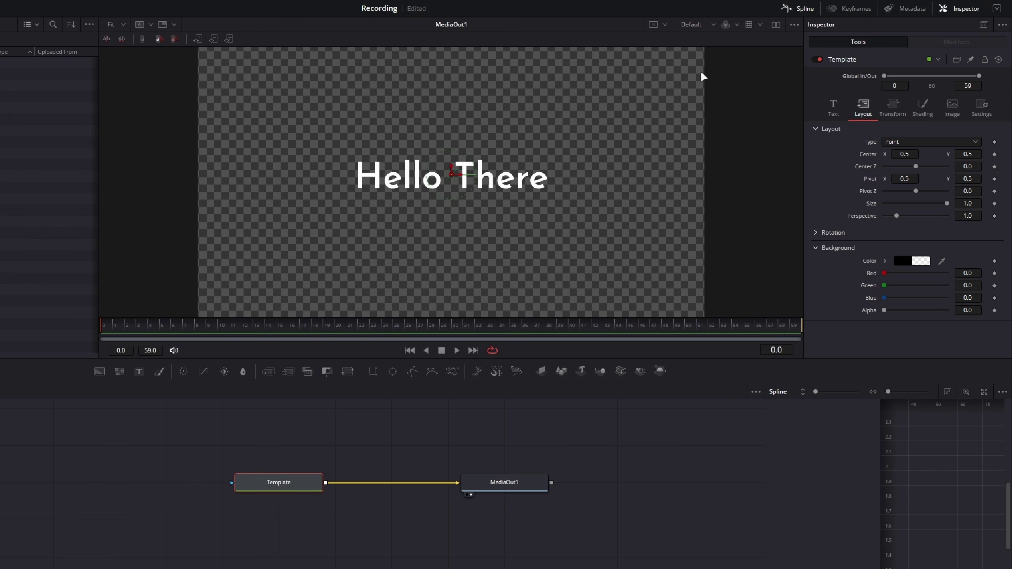
click(833, 108)
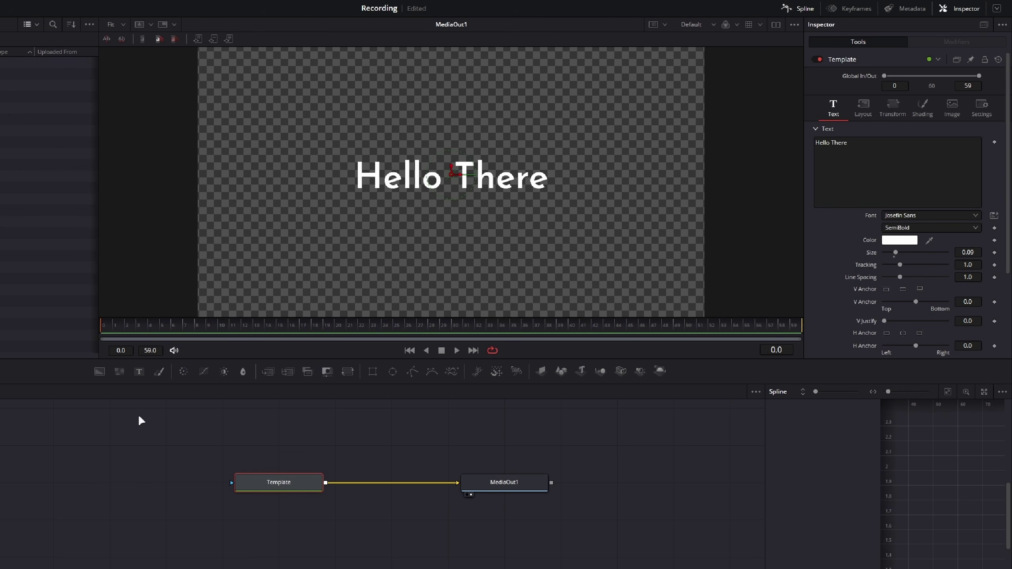
drag(143, 441, 429, 565)
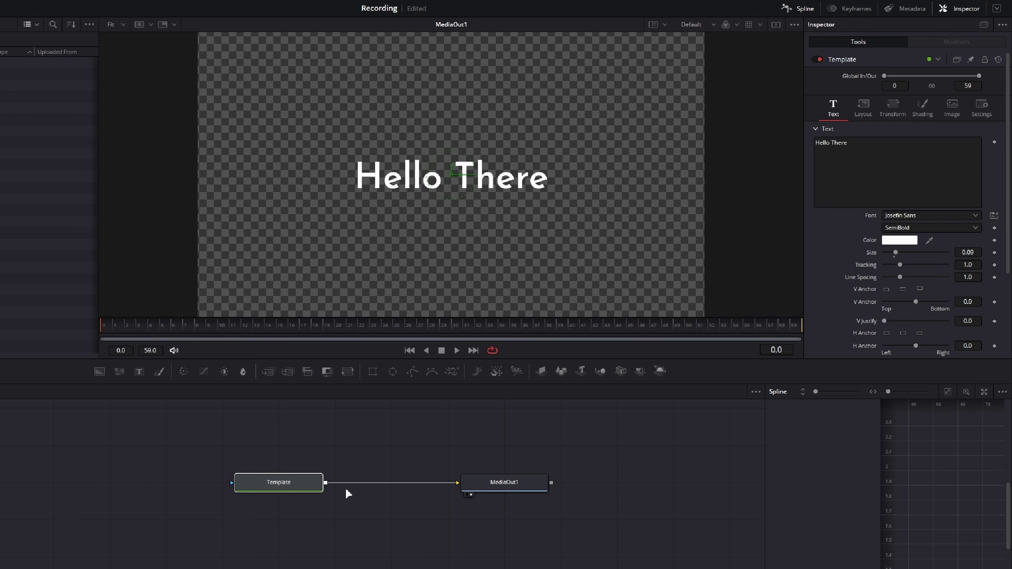
drag(362, 443, 172, 567)
drag(117, 440, 403, 568)
drag(386, 457, 132, 568)
drag(440, 445, 84, 568)
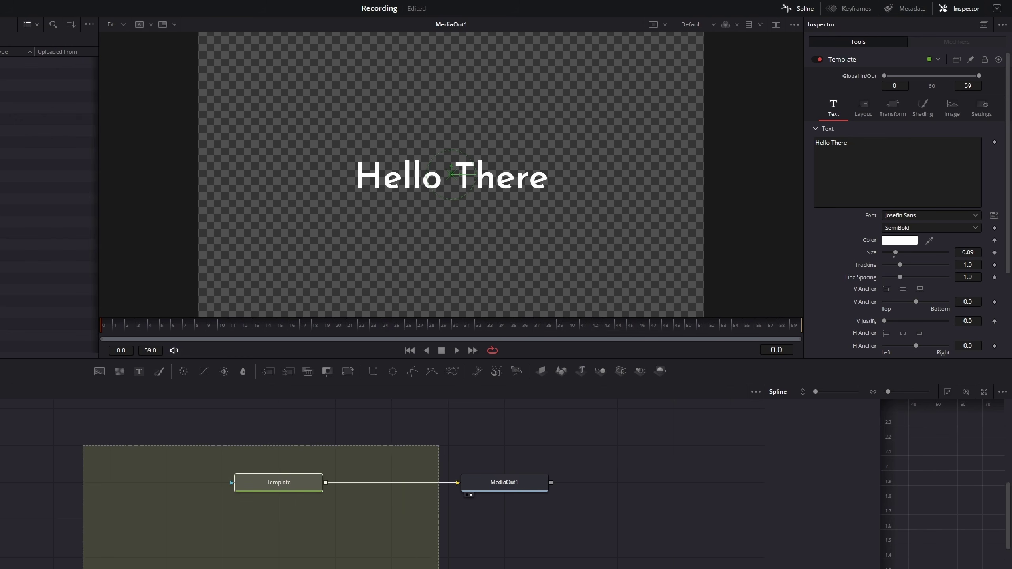
drag(375, 445, 104, 565)
drag(296, 456, 514, 557)
drag(155, 431, 221, 487)
mouse_move(338, 531)
mouse_down()
mouse_move(407, 542)
mouse_move(350, 538)
mouse_up()
scroll(349, 537, down, 2)
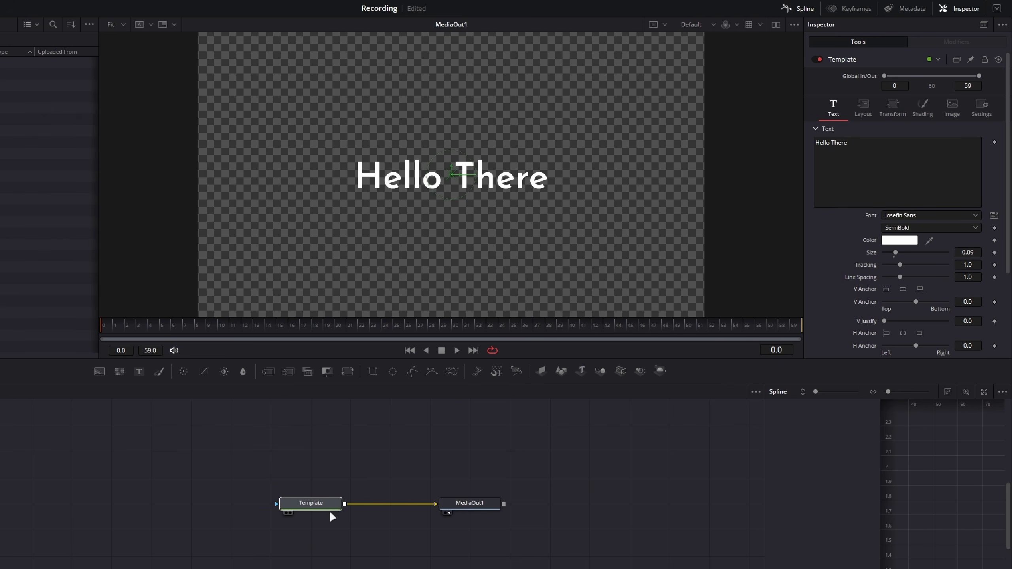
Move the Template node farther away from MediaOut1 and apply a Follower modifier to its text
drag(330, 505, 172, 506)
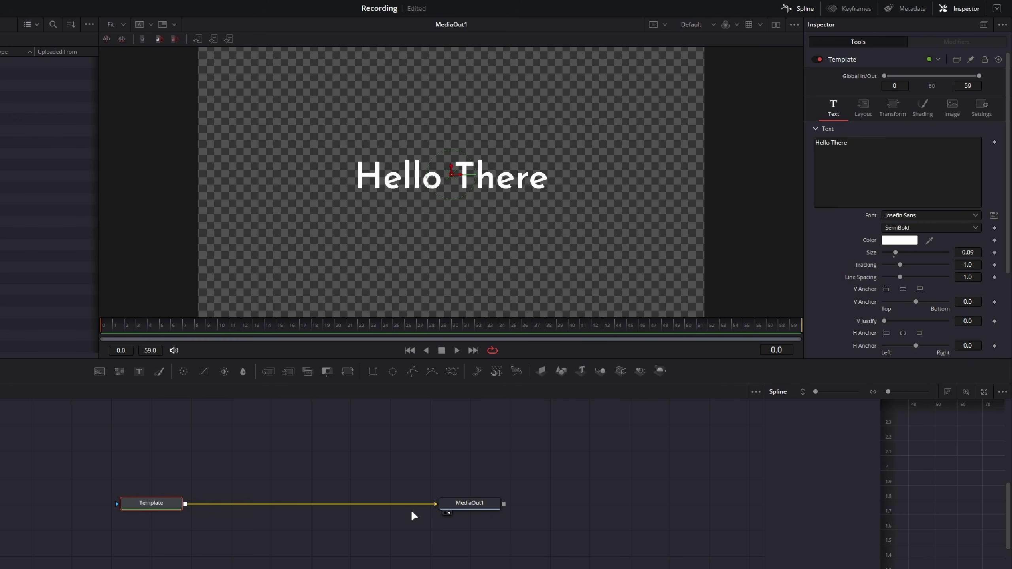
click(280, 470)
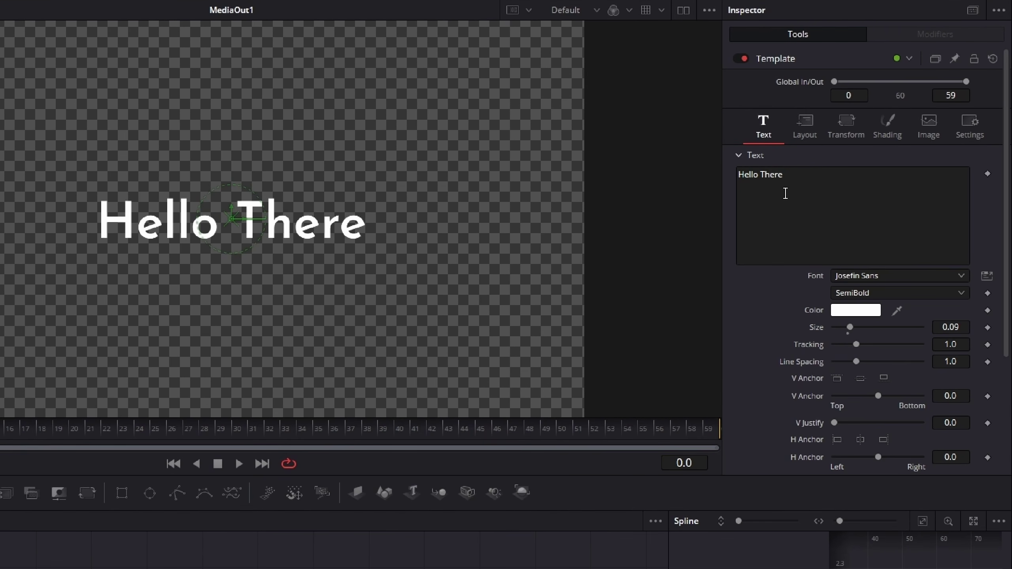
right_click(797, 183)
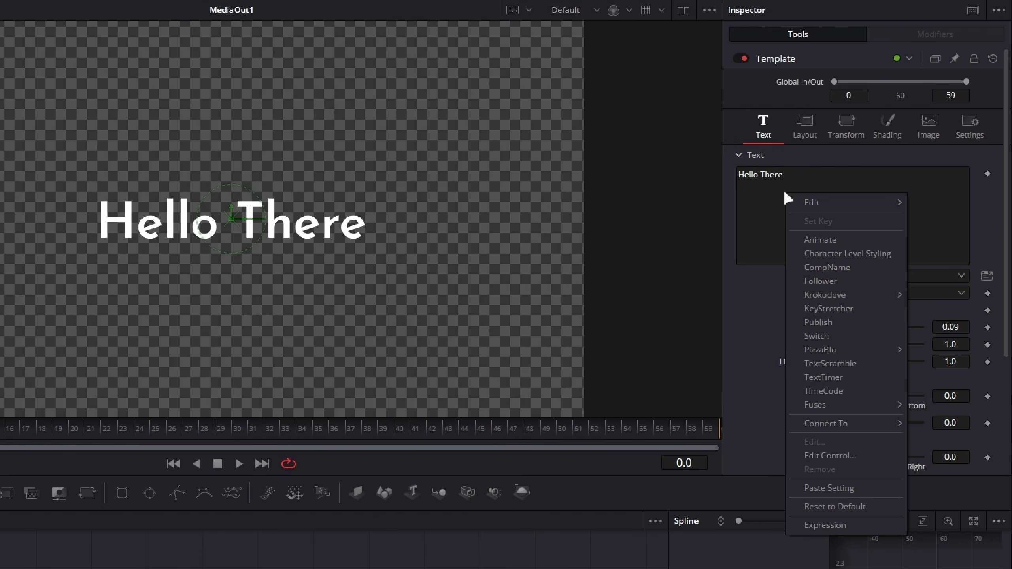
click(849, 280)
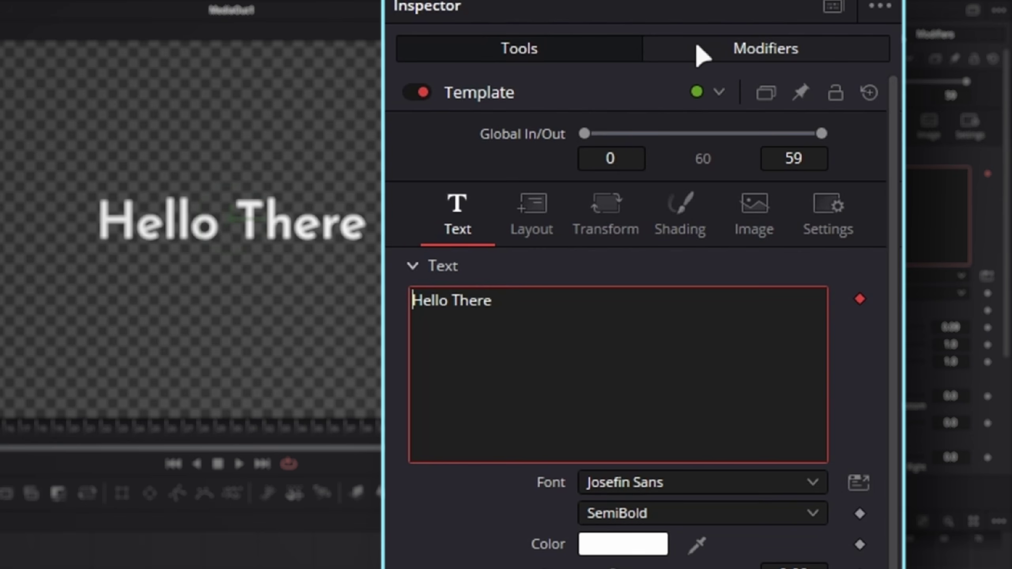
Set the Follower modifier's delay between each character to 5
click(737, 50)
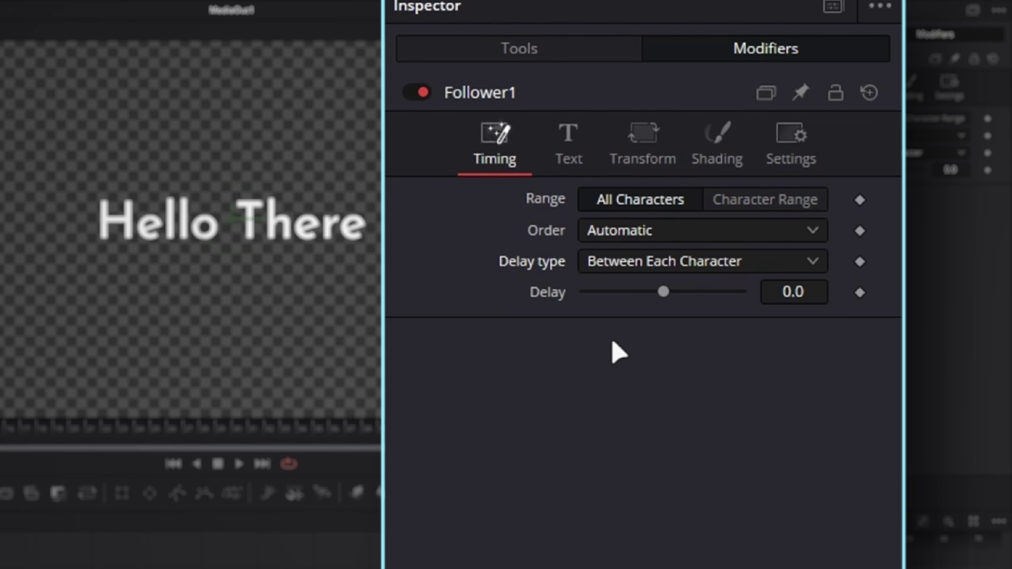
click(790, 297)
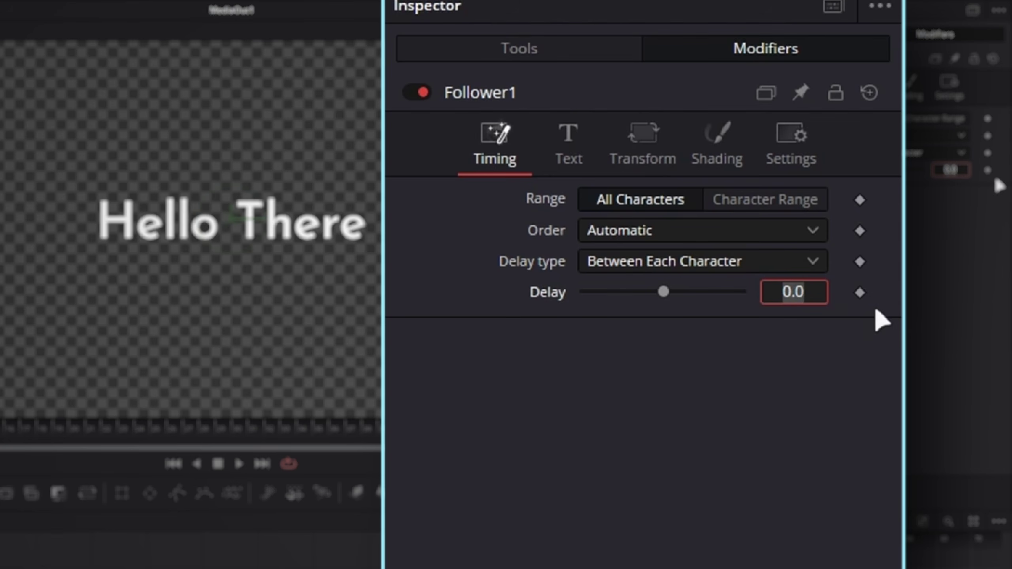
text(5)
key(Return)
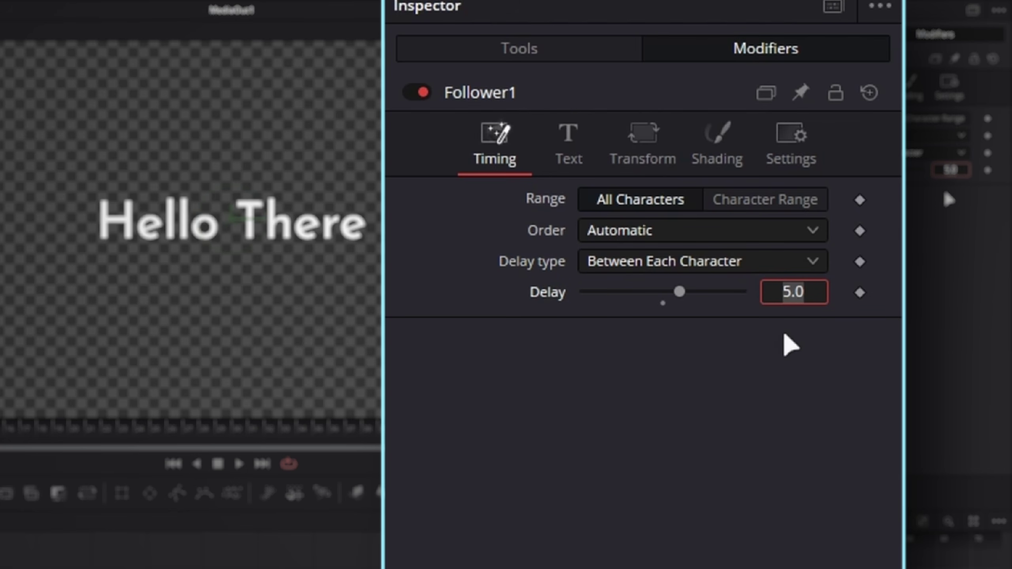
click(793, 337)
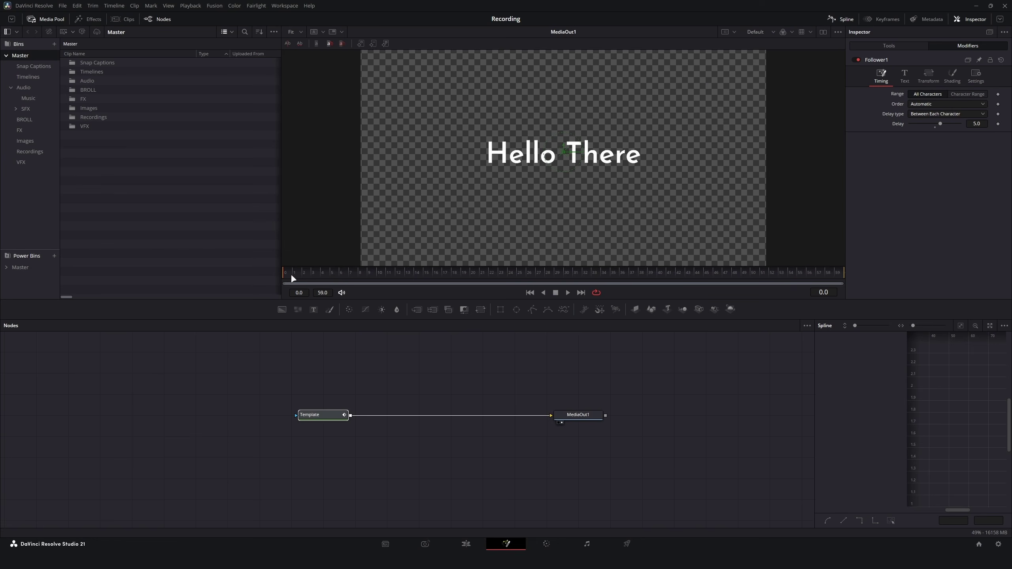
Scrub through the opening frames and back to frame 0, and review the Follower's delay type and order options
click(396, 278)
drag(397, 279, 285, 282)
click(924, 116)
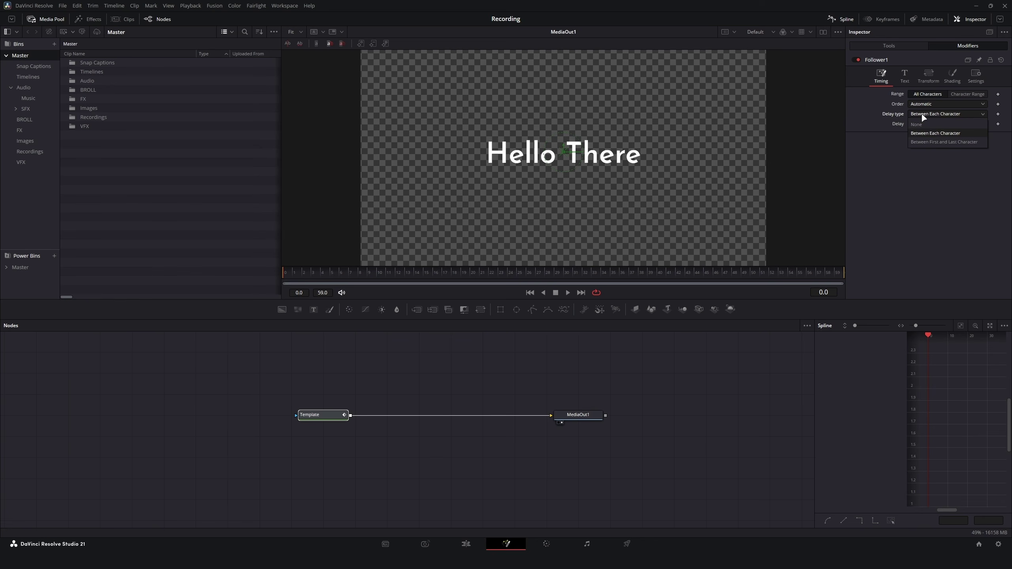
click(922, 110)
click(927, 105)
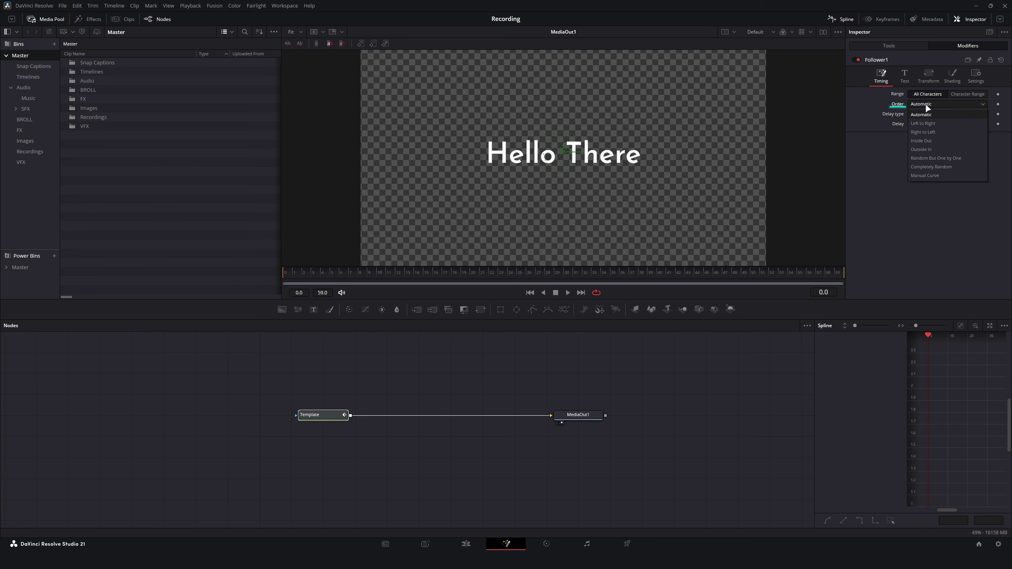
click(928, 106)
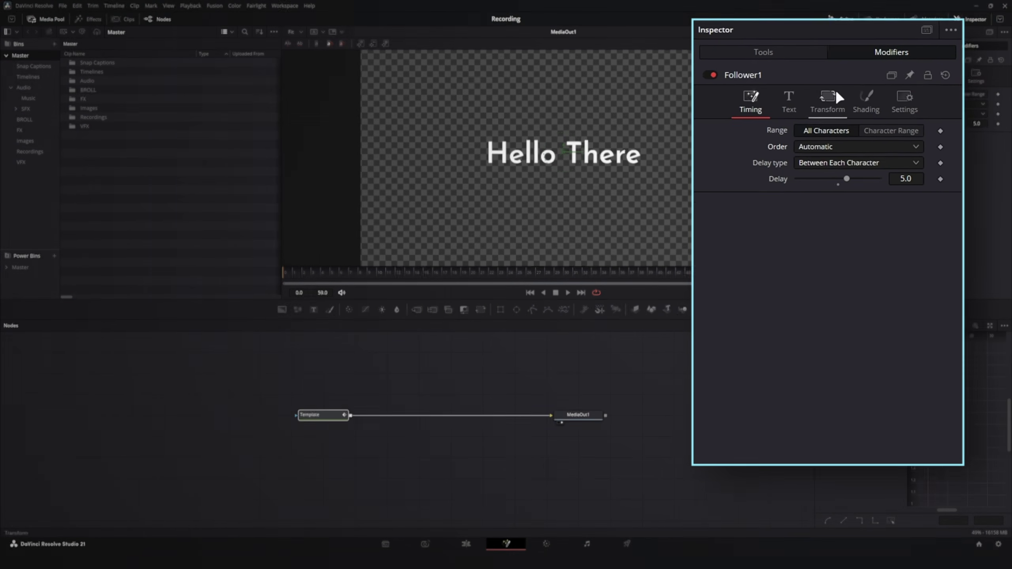
Set the Follower modifier's transform to apply to Words
click(806, 100)
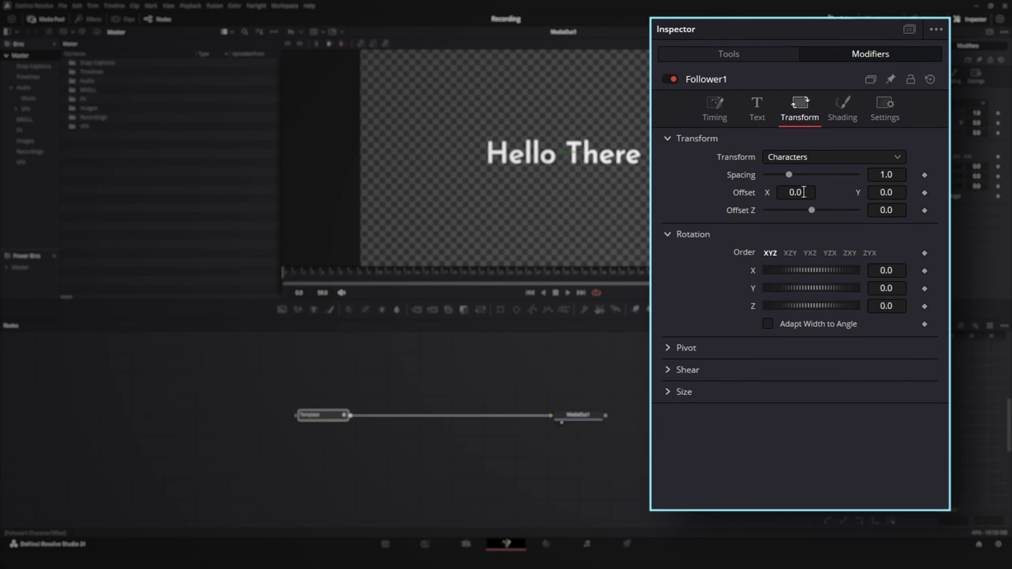
click(820, 160)
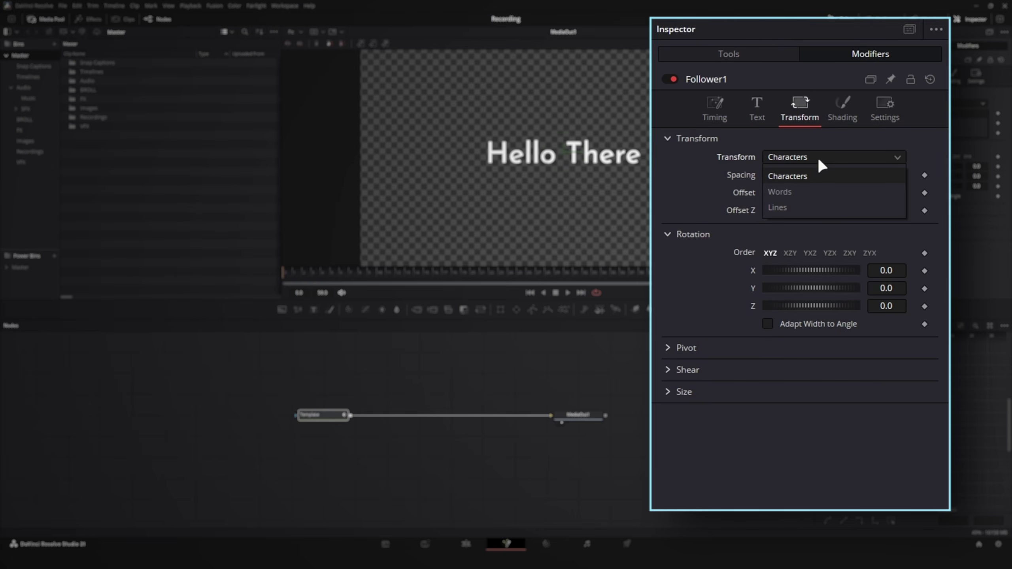
click(820, 193)
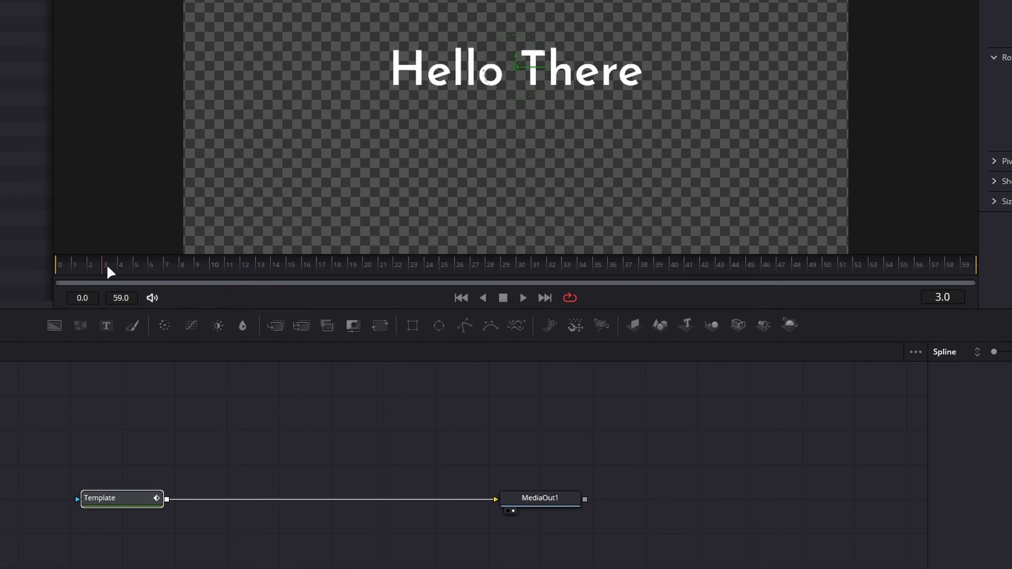
Move the playhead to frame 12 and animate the Follower's word offset with a keyframe at X 0.0, Y 0.0
drag(313, 272, 391, 269)
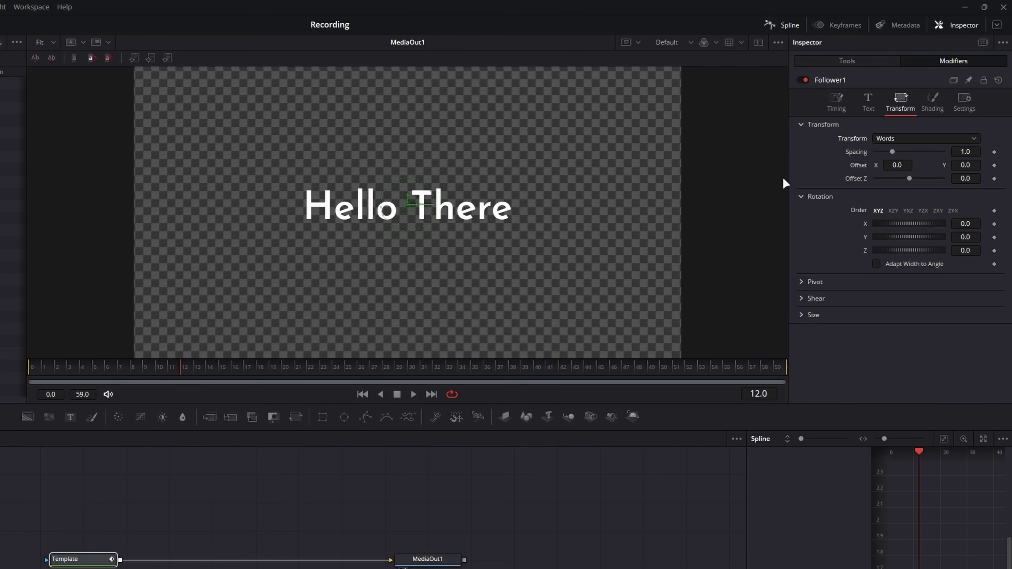
right_click(992, 163)
click(822, 178)
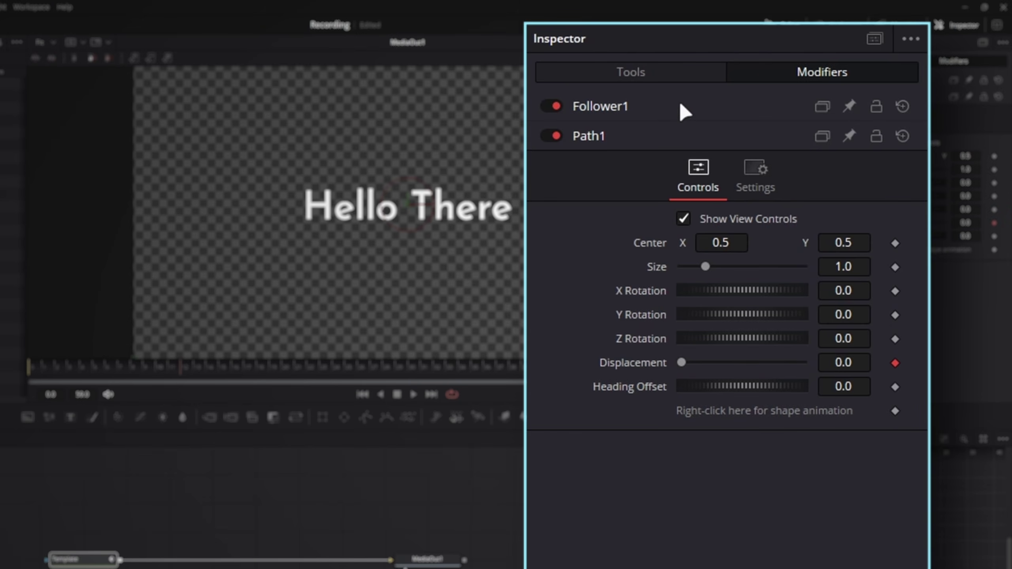
Lower the Follower's Y offset to -0.175 at frame 0 and scrub through the rise to frame 12
click(680, 106)
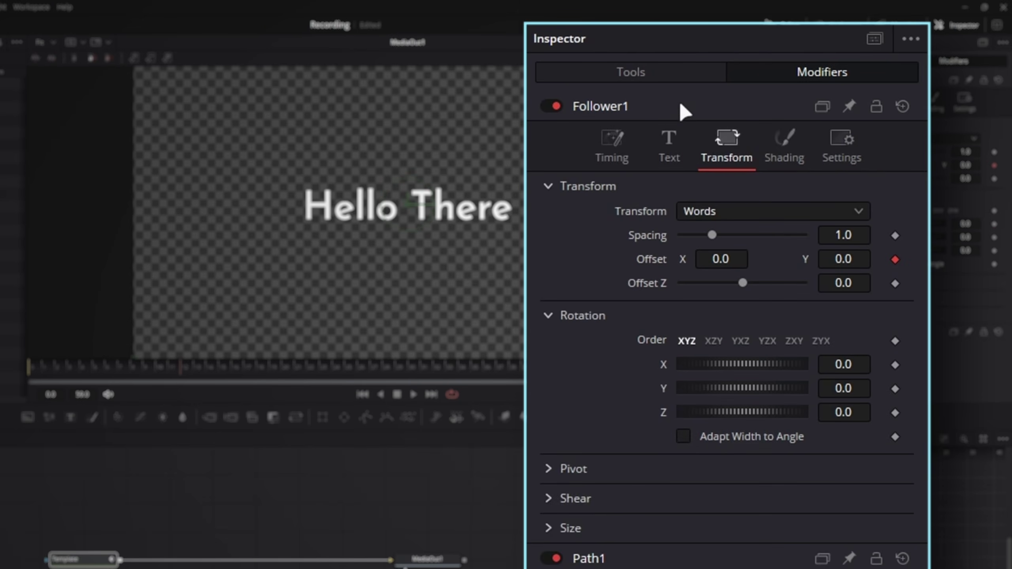
drag(174, 367, 29, 366)
drag(966, 165, 951, 165)
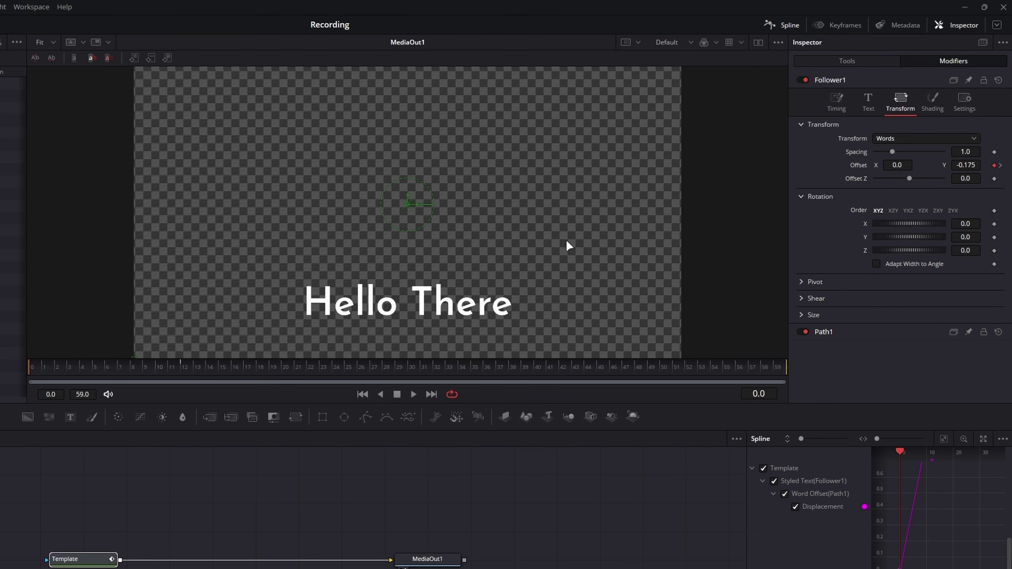
drag(46, 366, 183, 386)
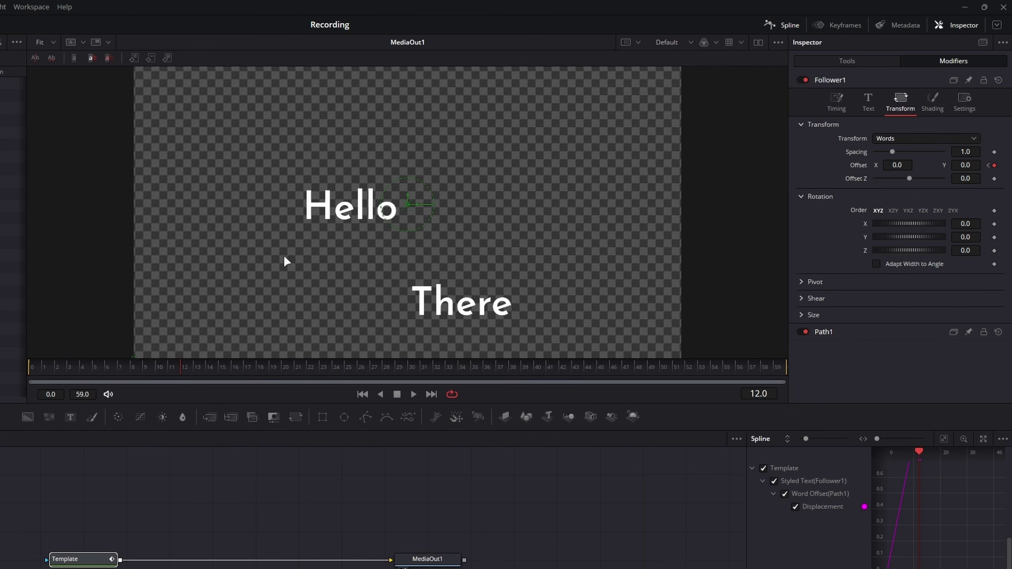
Reduce the Follower's delay between each character to 1.5 and play the word animation from the first frame
click(837, 104)
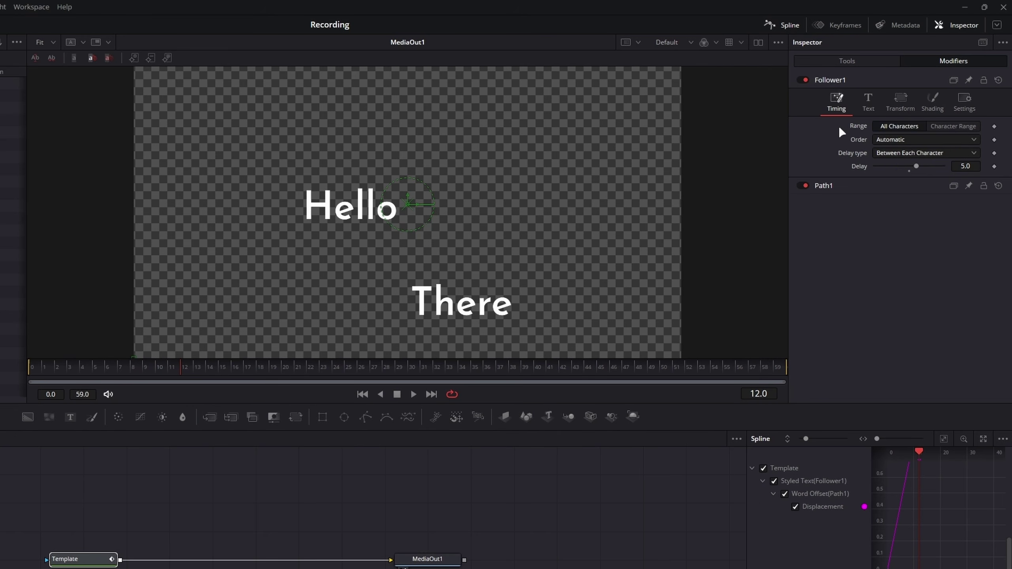
click(969, 167)
text(2.74)
key(Return)
text(1.33)
key(Return)
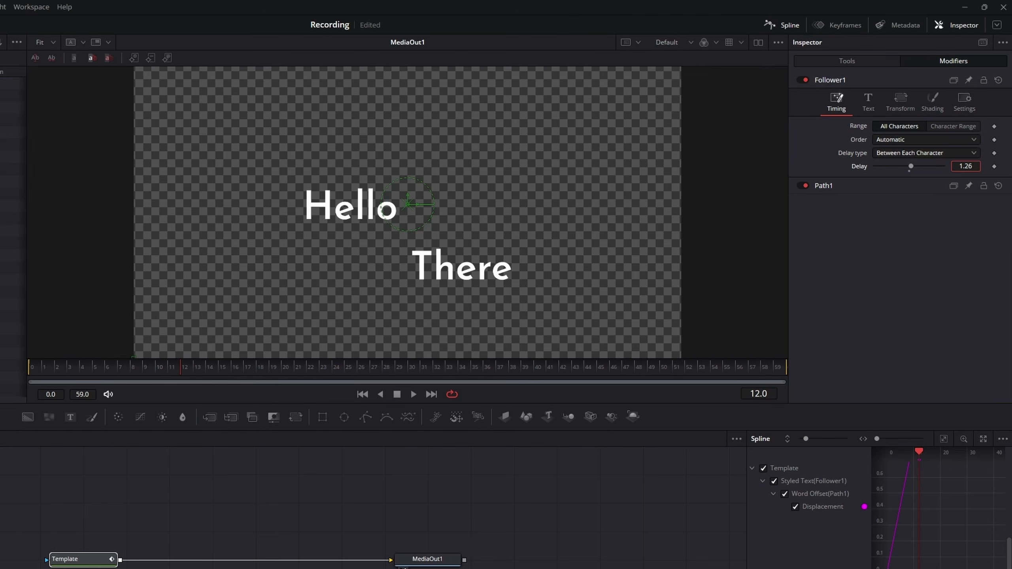
text(1.49)
key(Return)
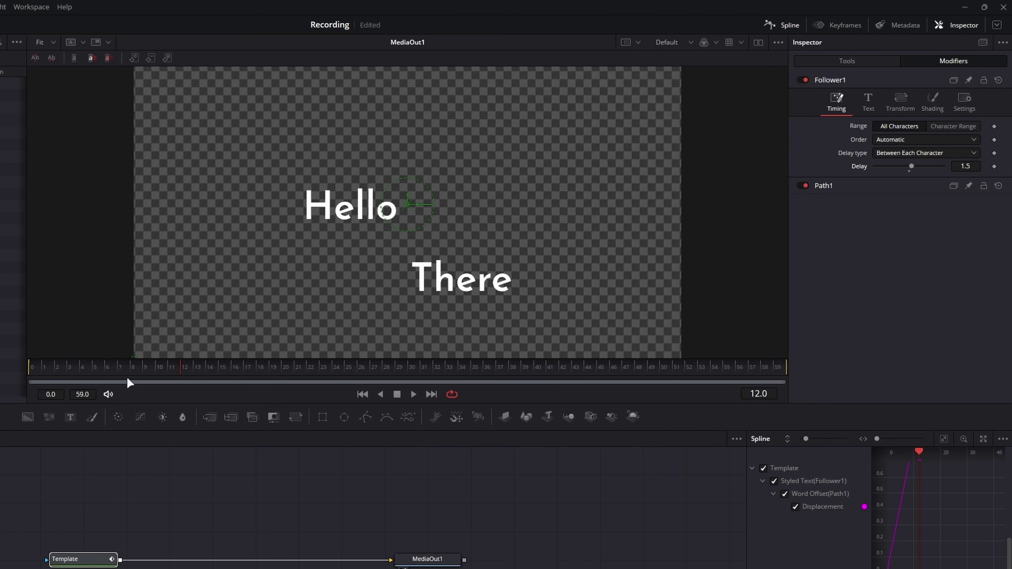
key(Home)
key(space)
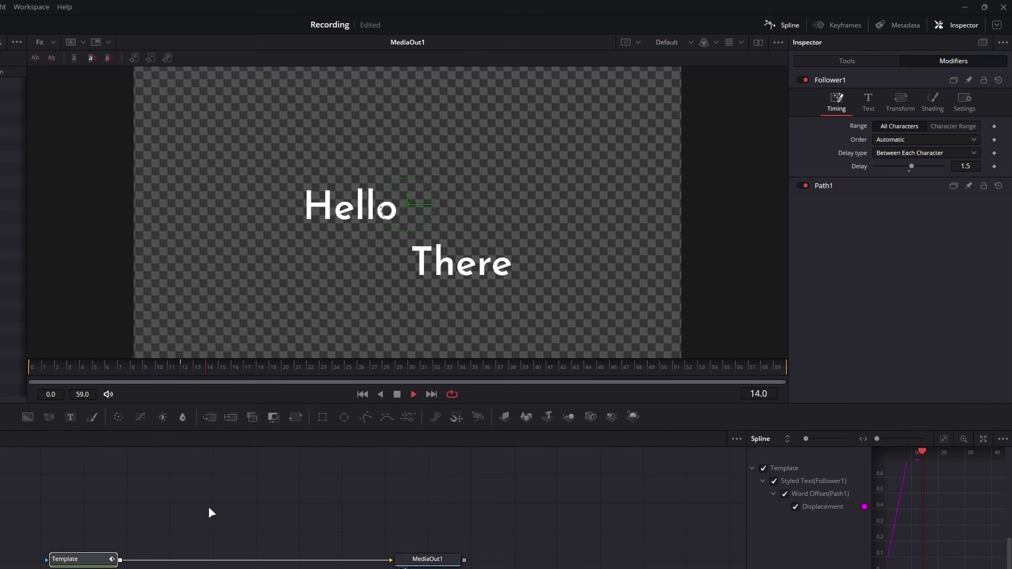
key(space)
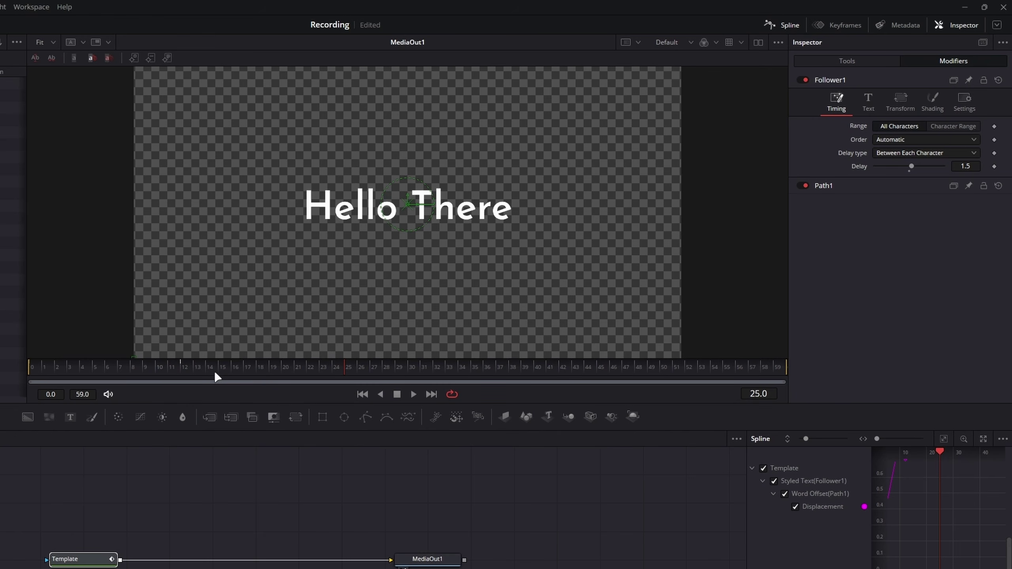
Enlarge the Spline editor, fit the displacement curve, smooth both keyframes, and pull the first keyframe's handle upward for an ease-out
drag(714, 404, 719, 367)
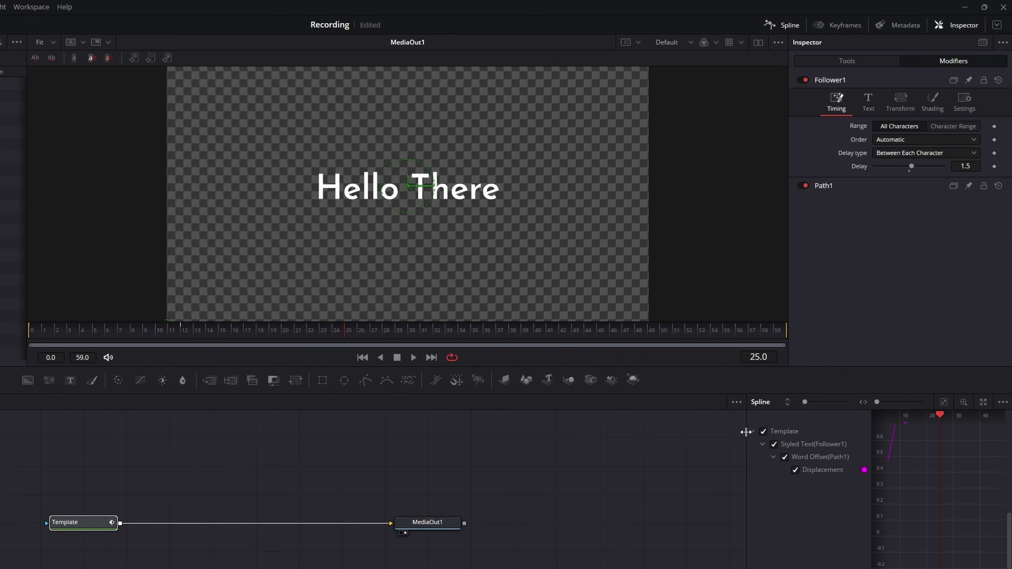
drag(747, 432, 569, 452)
click(944, 401)
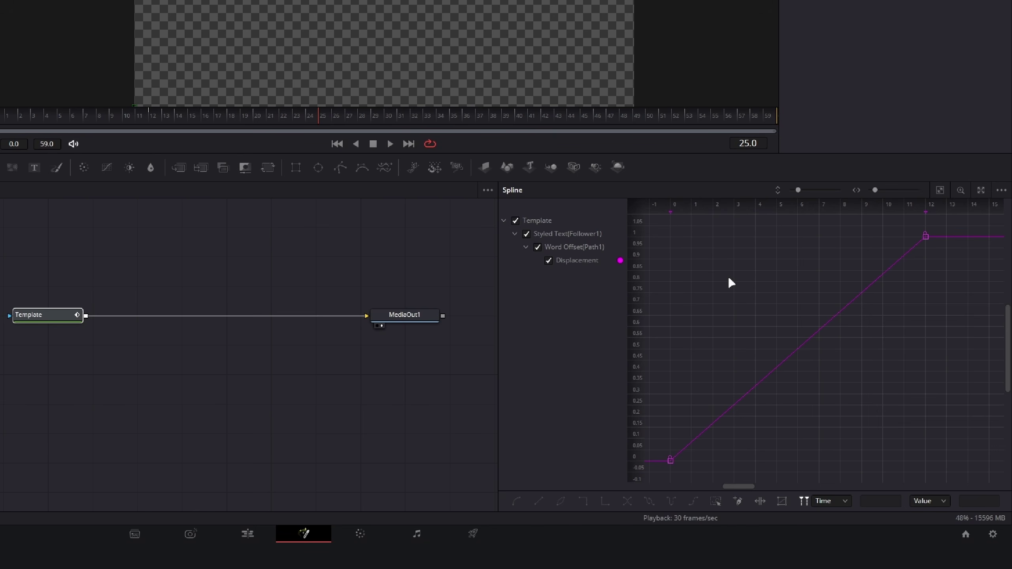
key(ctrl+a)
key(shift+s)
drag(755, 461, 666, 261)
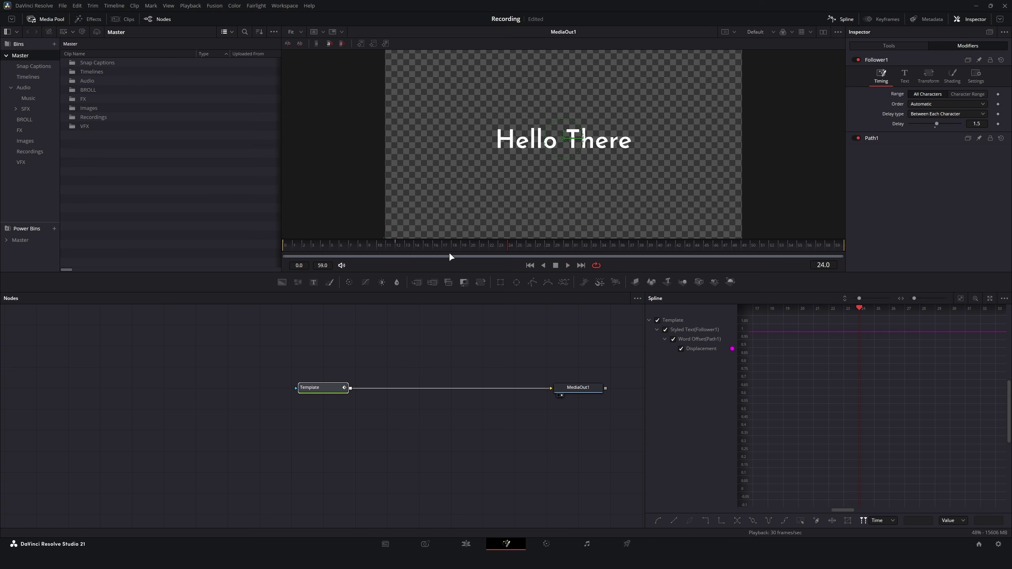
Deselect the Template node, play the eased word animation, and return to frame 0
click(311, 378)
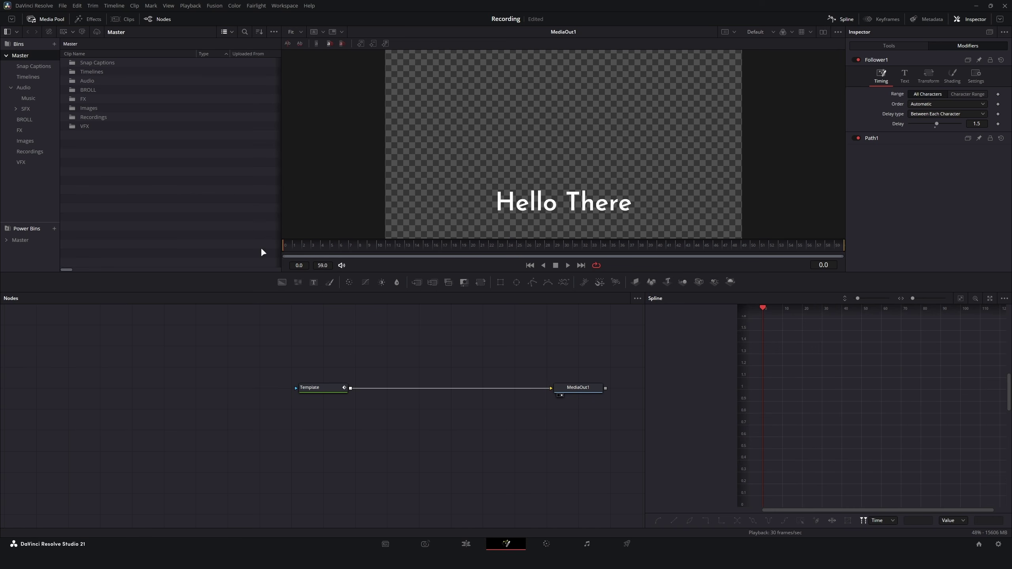
key(space)
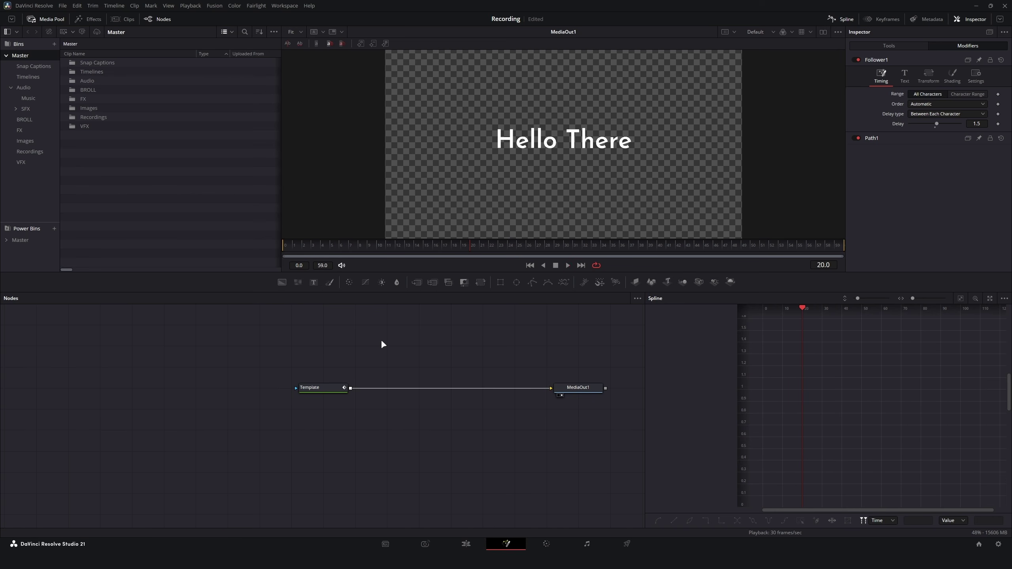
key(Home)
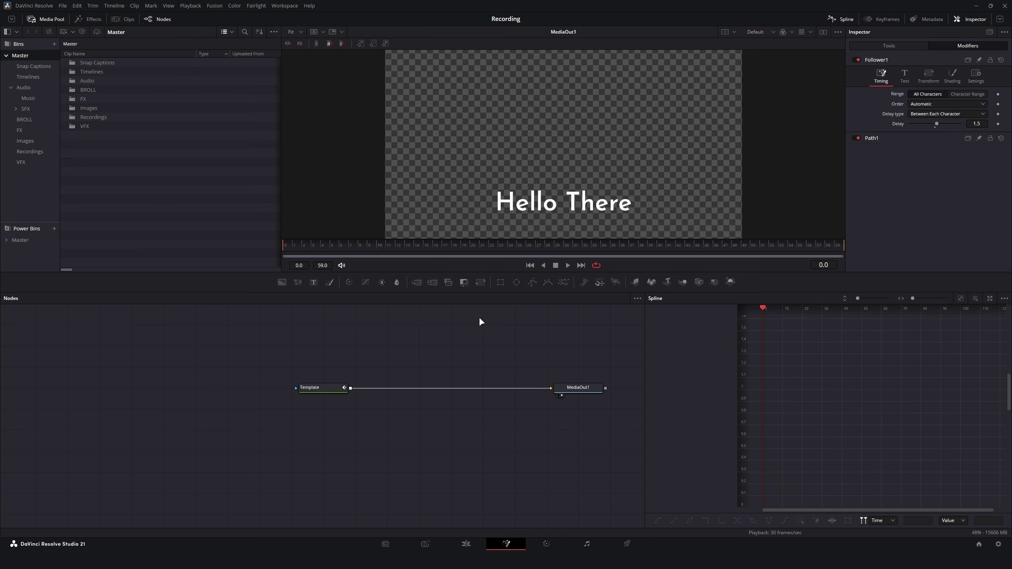
Add a Rectangle mask to the Template node and widen it to about 0.945 so it spans the title
drag(495, 282, 325, 344)
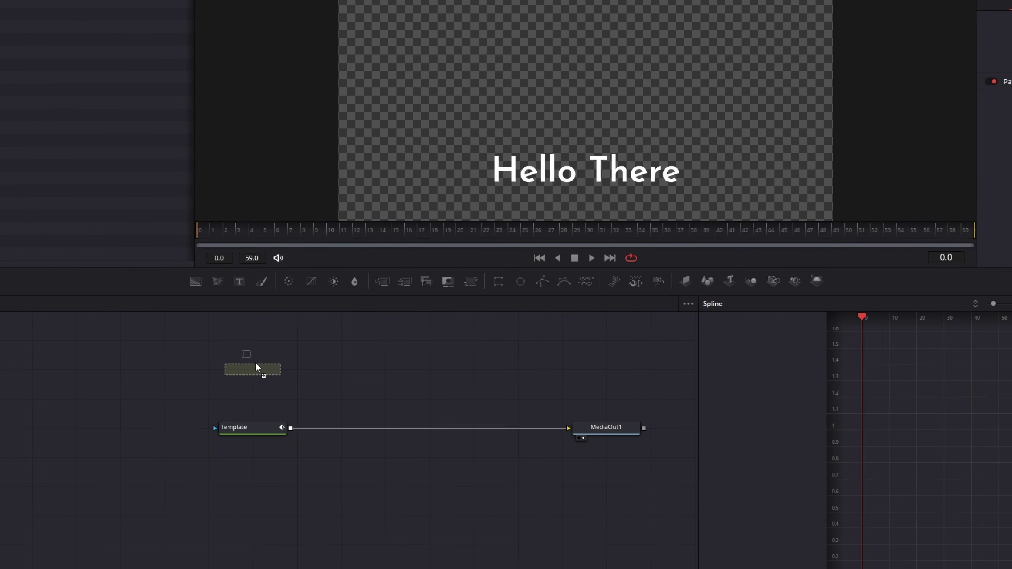
mouse_move(256, 367)
mouse_down()
mouse_move(269, 430)
mouse_move(214, 431)
mouse_up()
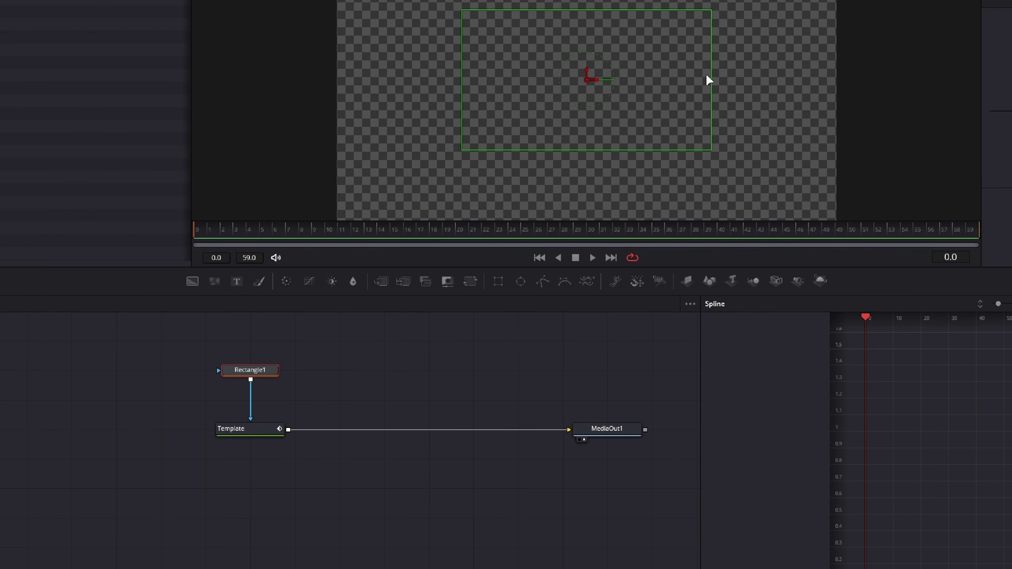
drag(708, 80, 824, 76)
mouse_move(228, 235)
mouse_down()
mouse_move(219, 233)
mouse_move(356, 238)
mouse_move(195, 236)
mouse_move(386, 250)
mouse_move(189, 249)
mouse_move(239, 249)
mouse_move(222, 247)
mouse_up()
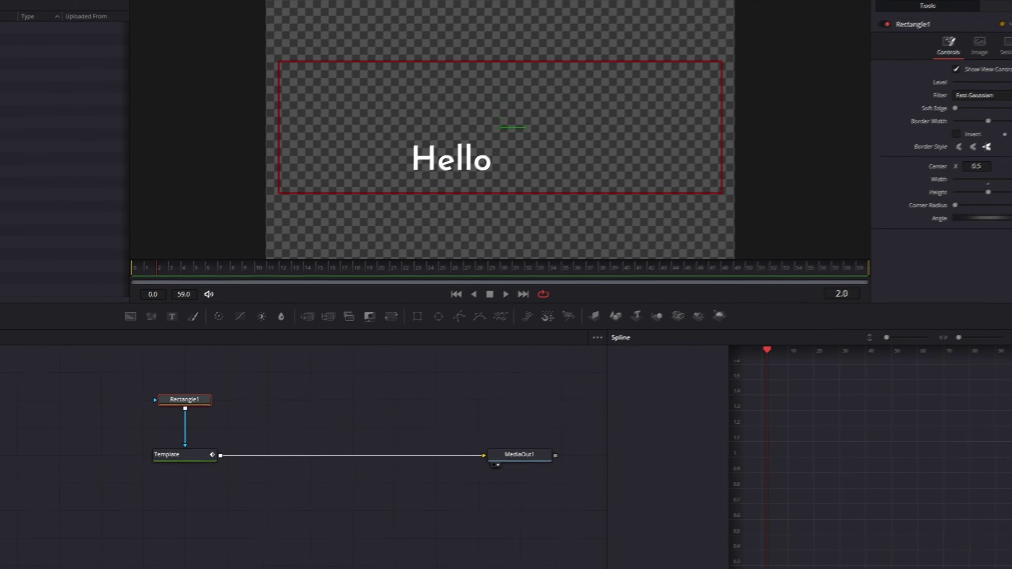
Set the Rectangle mask's soft edge to 0.0283 and scrub through the opening frames to check the reveal
drag(956, 103, 965, 103)
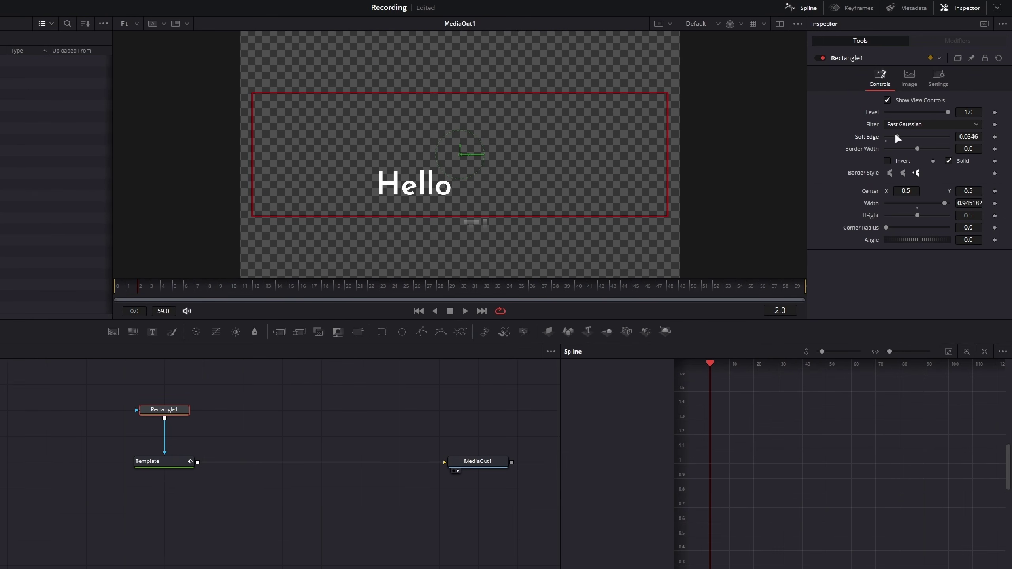
drag(898, 138, 895, 138)
drag(141, 289, 118, 294)
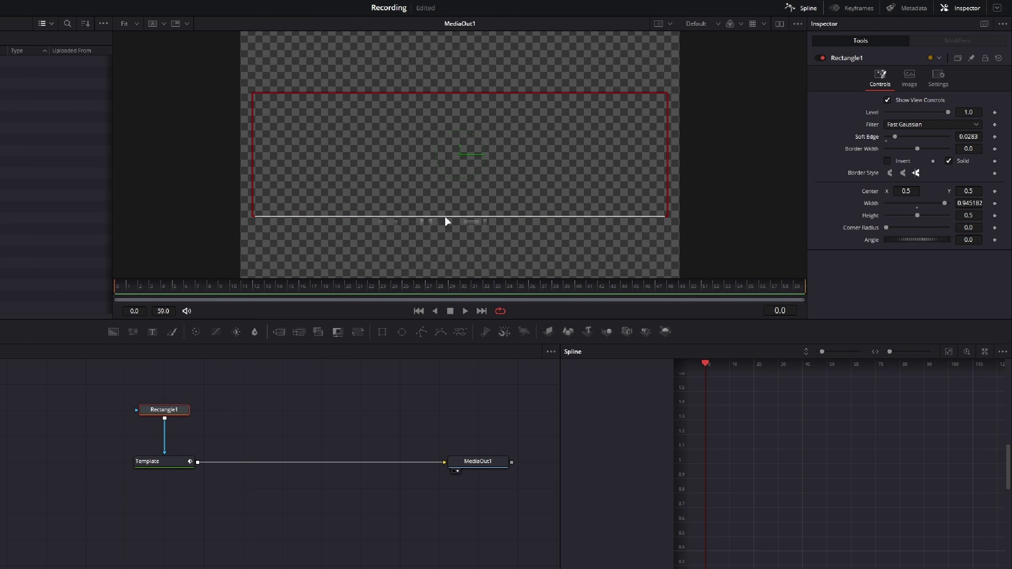
drag(178, 295, 265, 293)
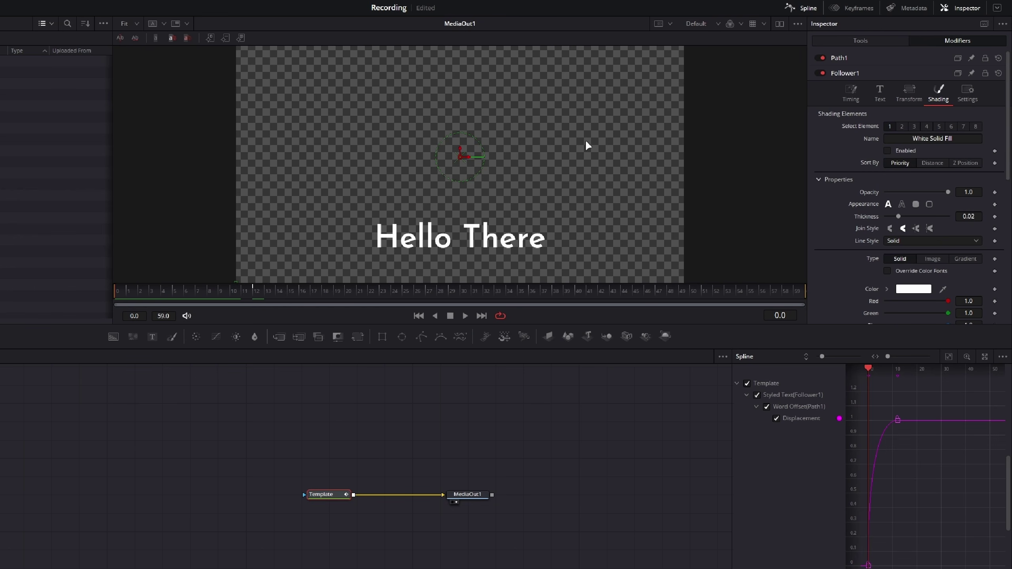
Keyframe the Follower's shading opacity at 1.0 on frame 12 and 0.0 on frame 0
click(905, 91)
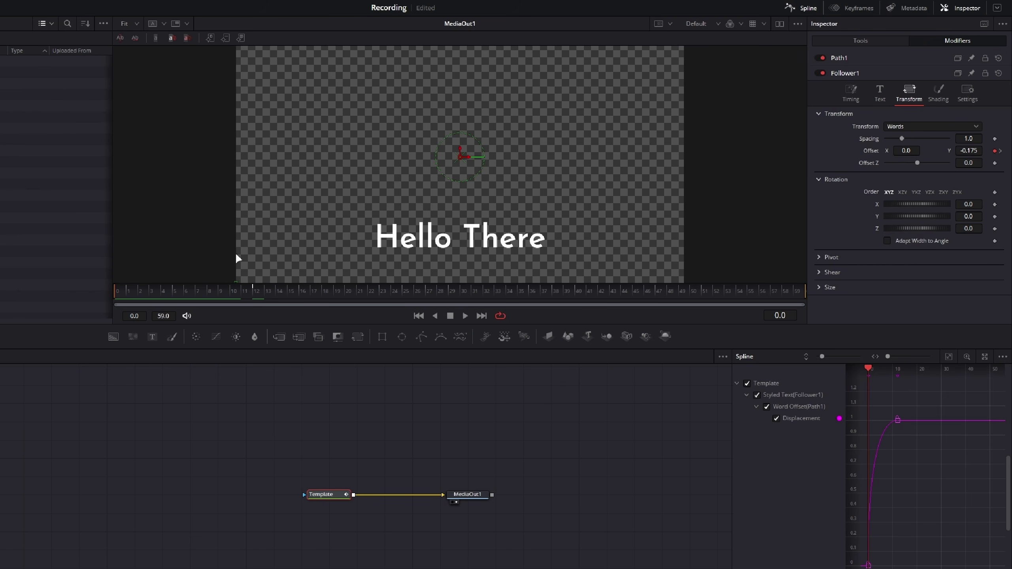
click(251, 291)
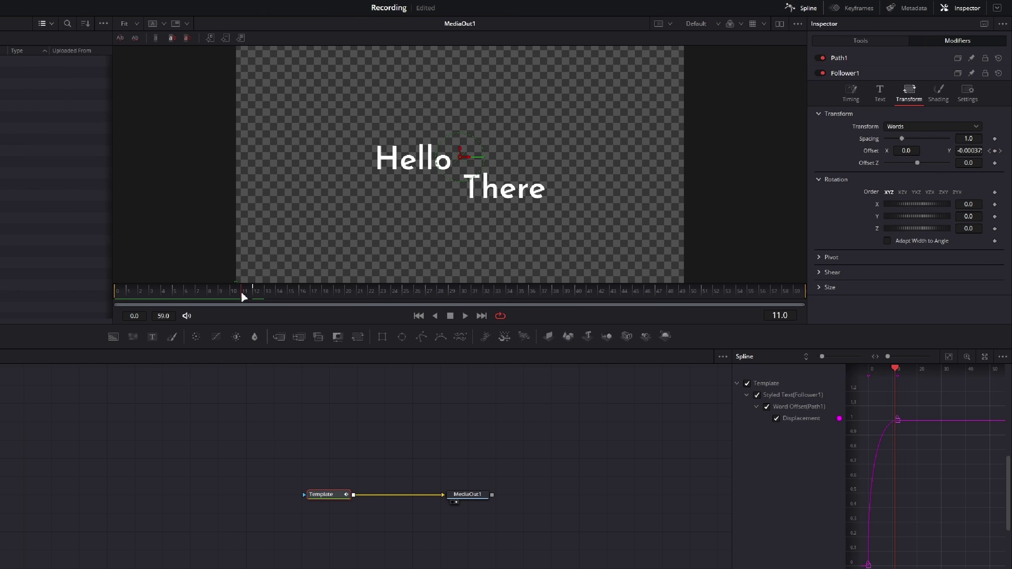
click(935, 99)
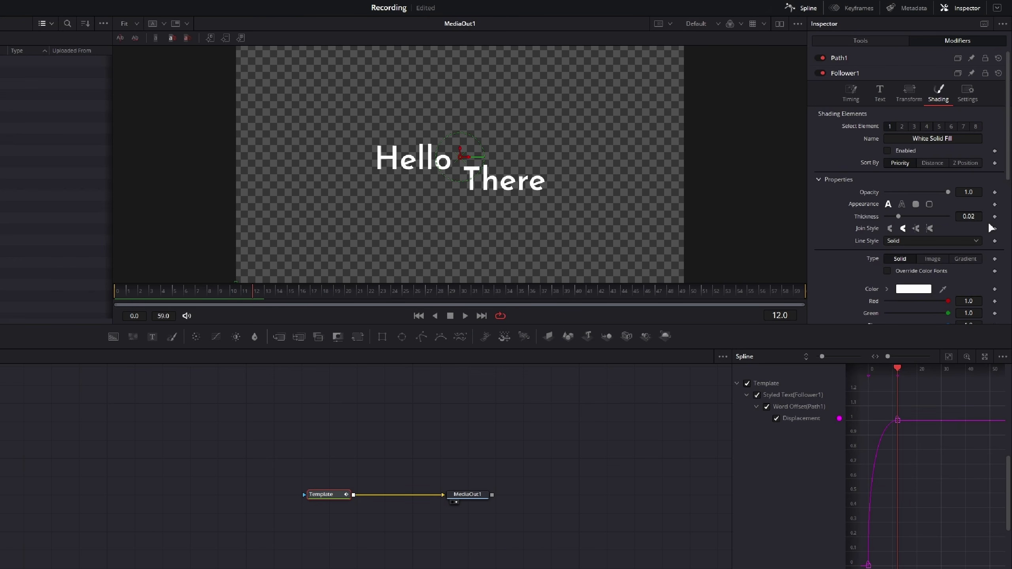
click(996, 192)
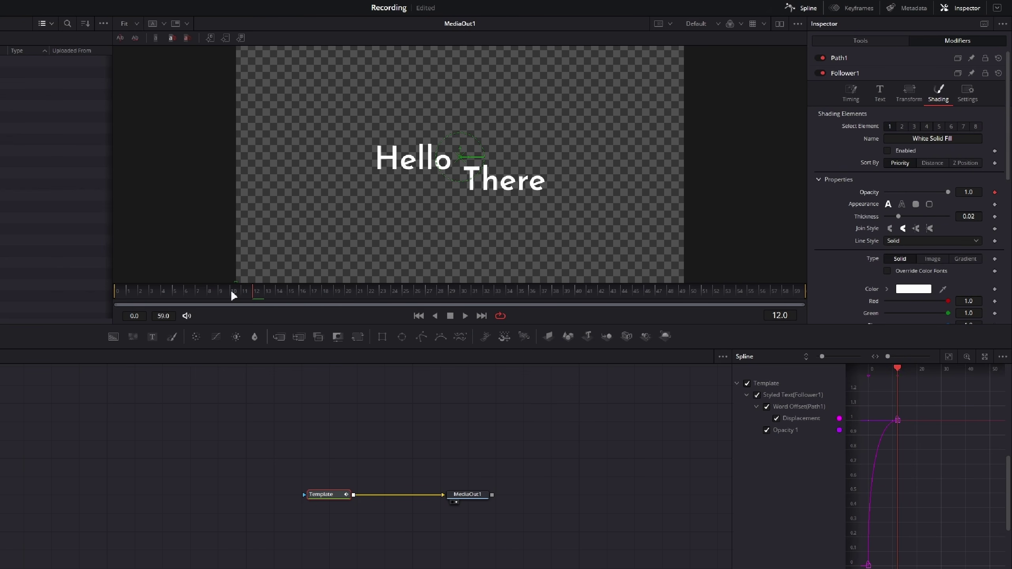
drag(230, 291, 85, 315)
drag(947, 193, 883, 193)
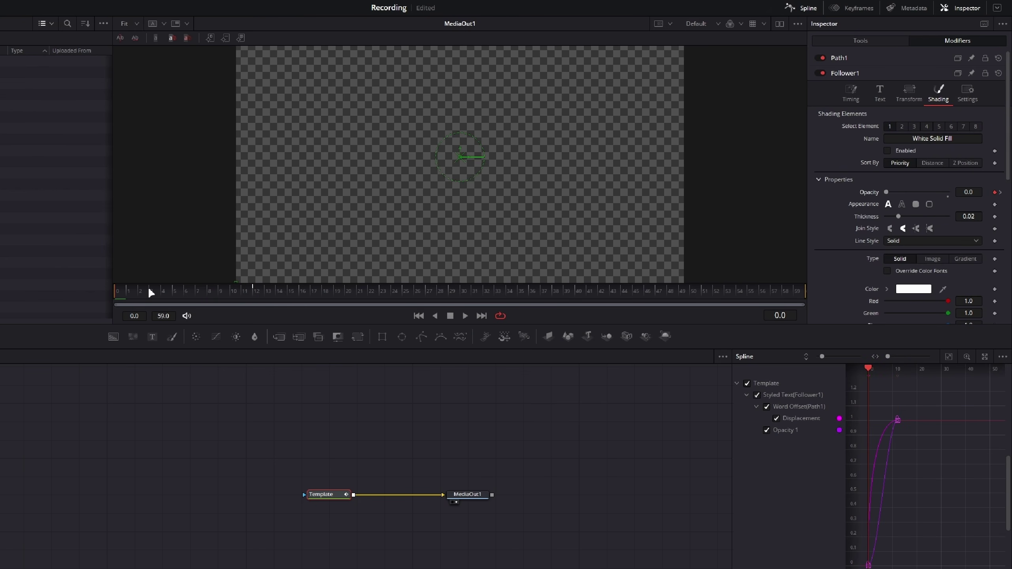
Play back the character-by-character fade and remove the animation from the Follower's opacity
drag(149, 291, 139, 436)
key(space)
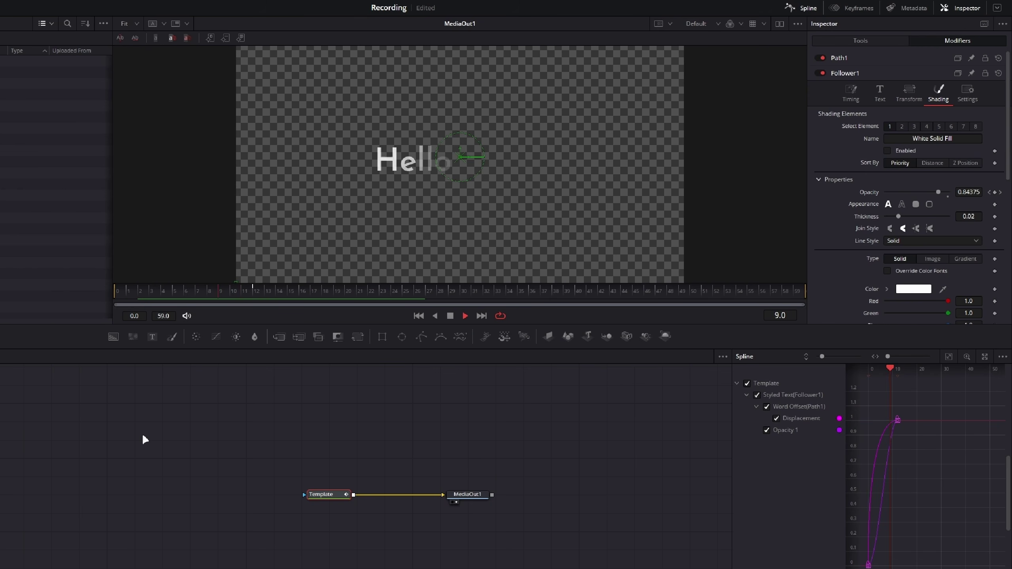
right_click(873, 191)
click(868, 190)
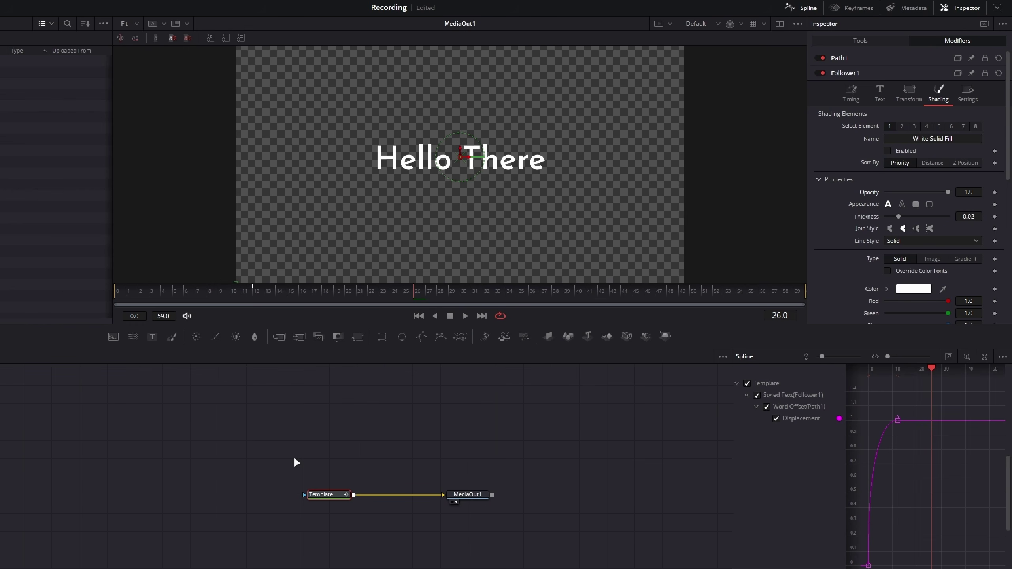
Copy the Template node, paste it as an instance, and place the instance directly above the original
key(ctrl+f)
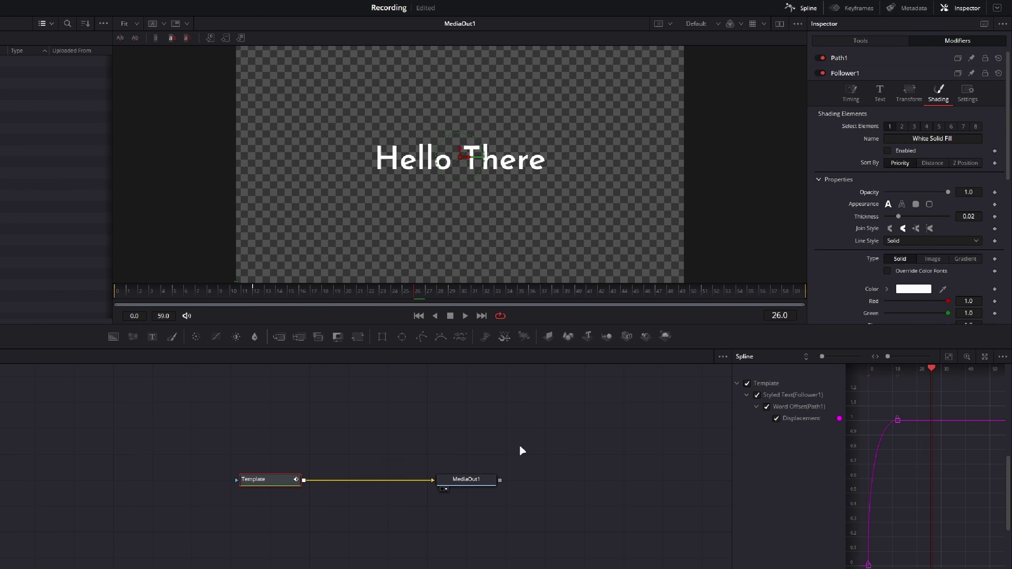
click(279, 480)
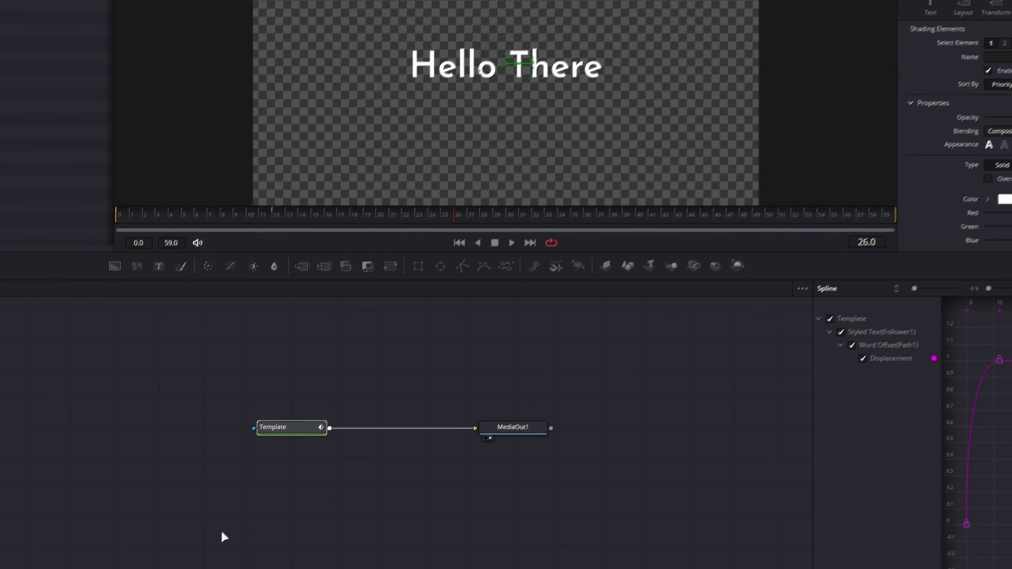
key(ctrl+c)
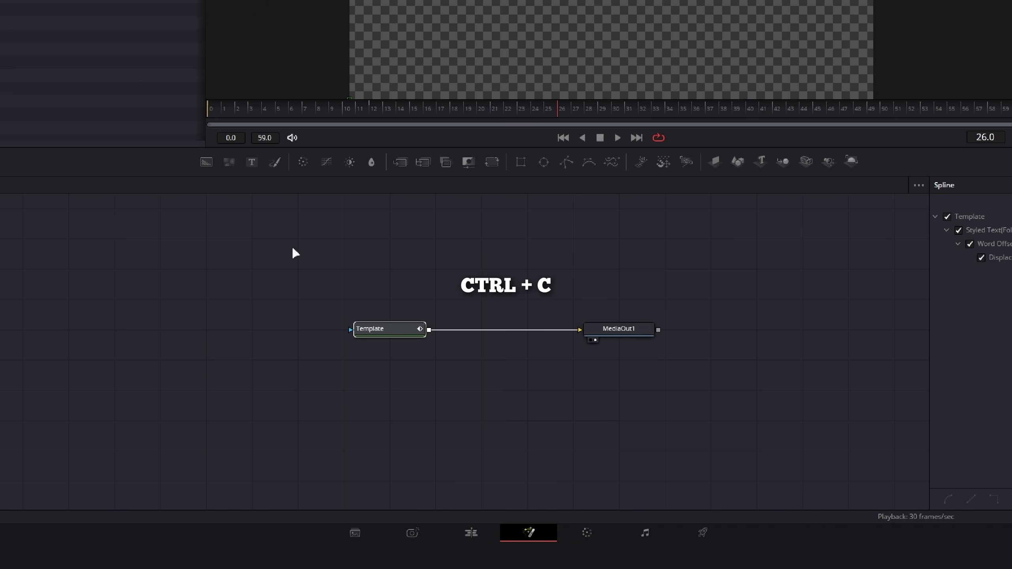
right_click(290, 229)
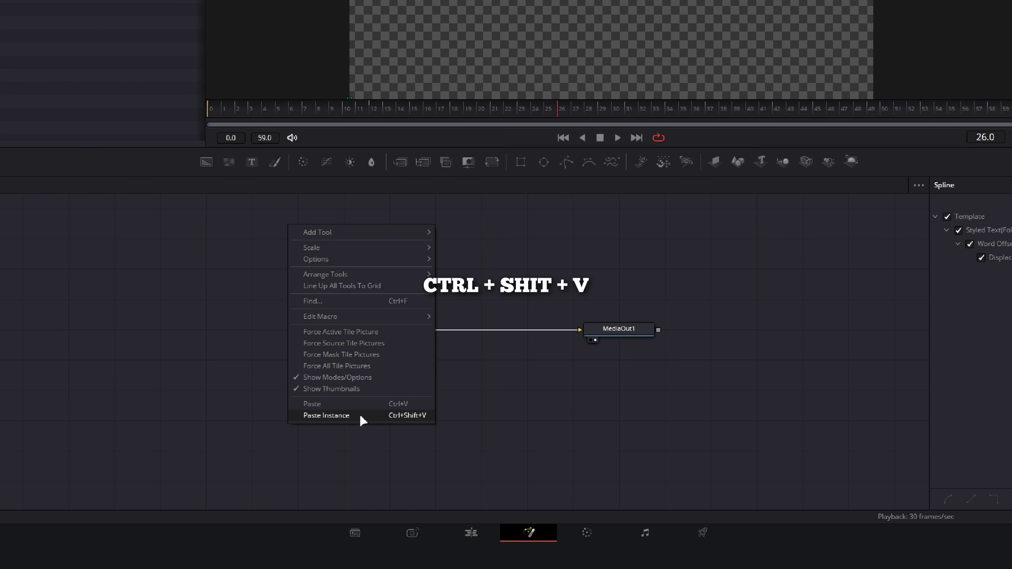
click(325, 416)
drag(300, 238, 384, 255)
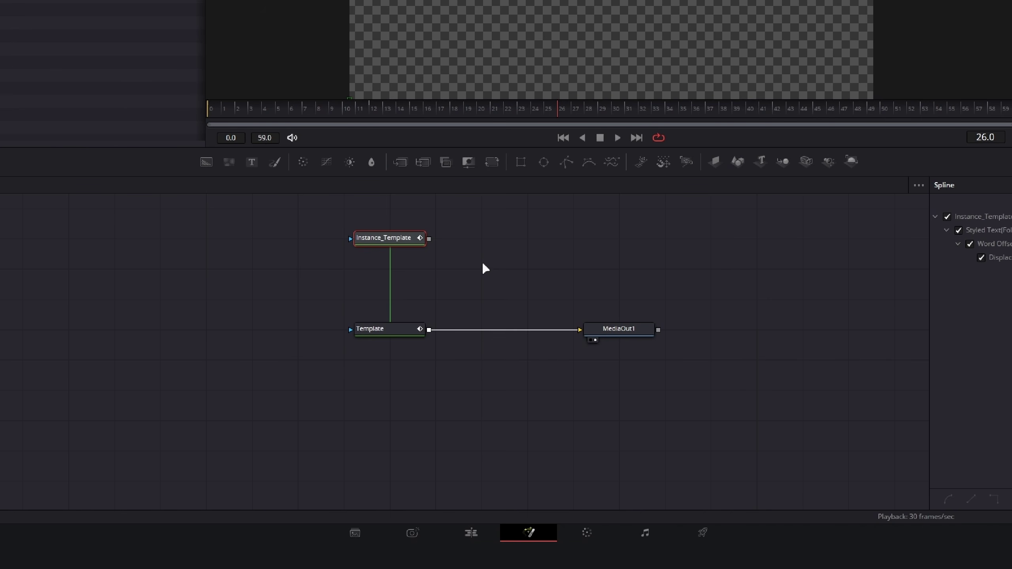
mouse_move(393, 247)
mouse_down()
mouse_move(342, 256)
mouse_move(384, 242)
mouse_up()
scroll(536, 283, up, 2)
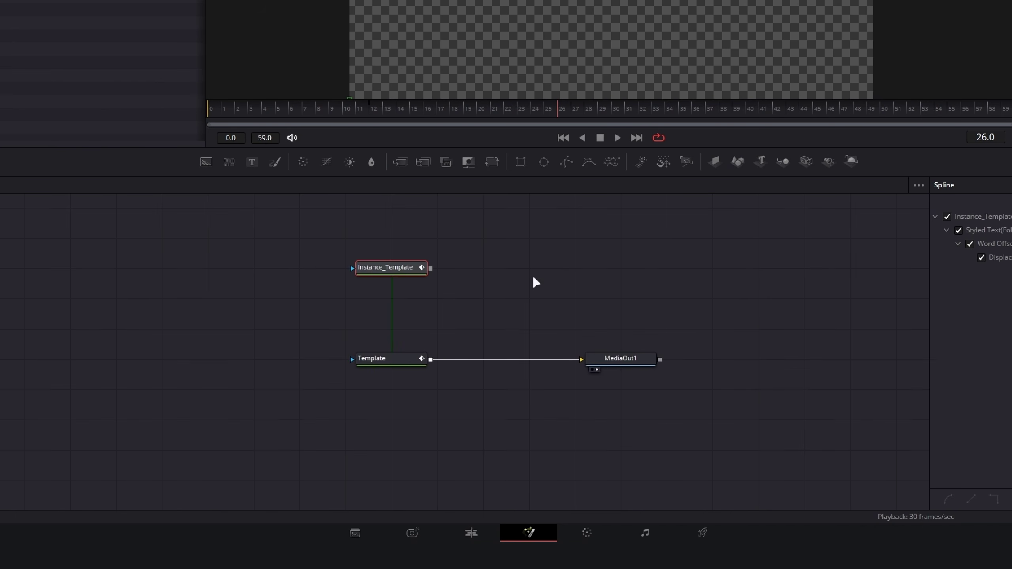
Change Instance_Template's text to "Whatever We Want" and compare the text settings of both linked nodes
drag(503, 309, 425, 356)
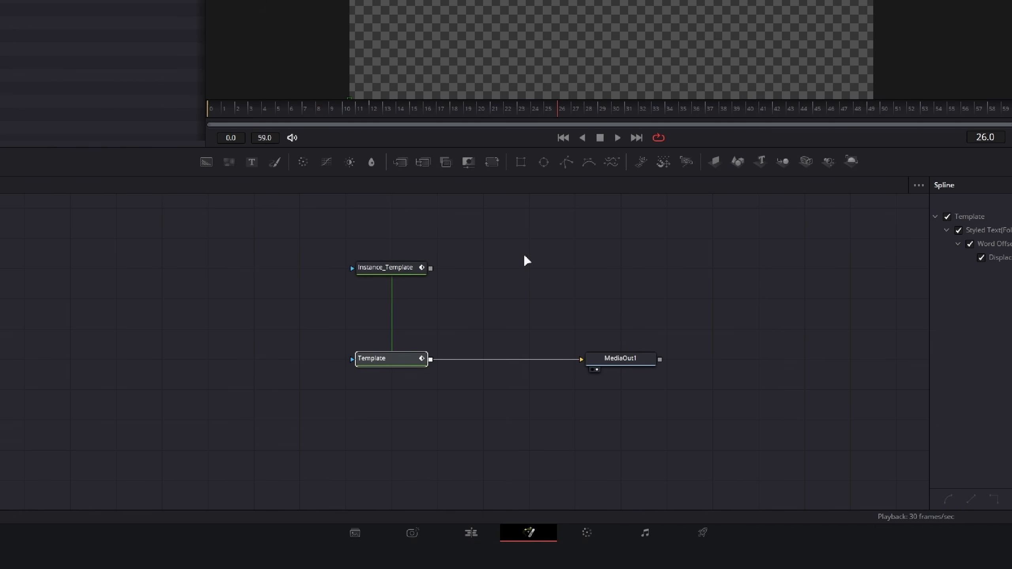
click(387, 267)
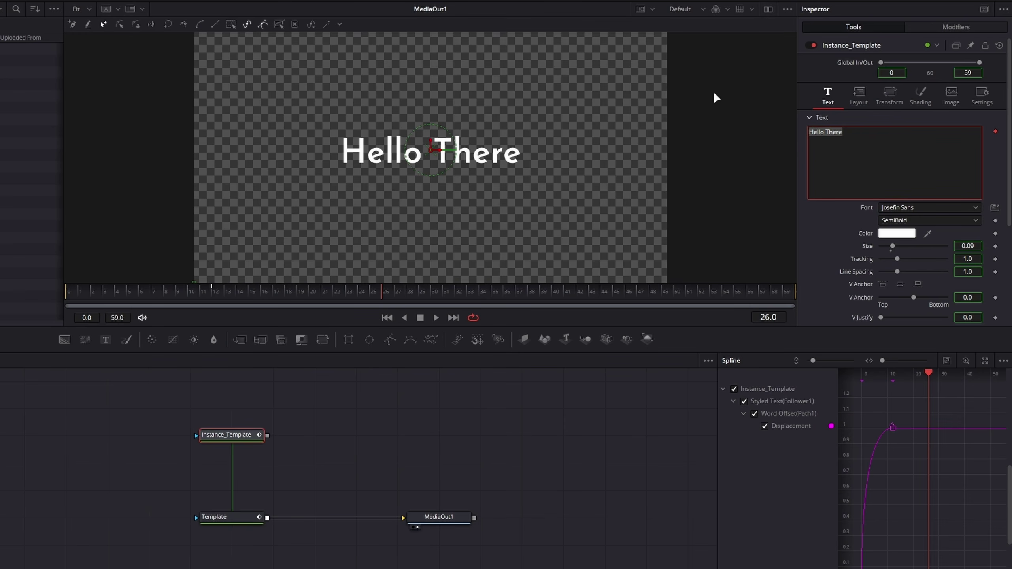
text(Whatever We Want)
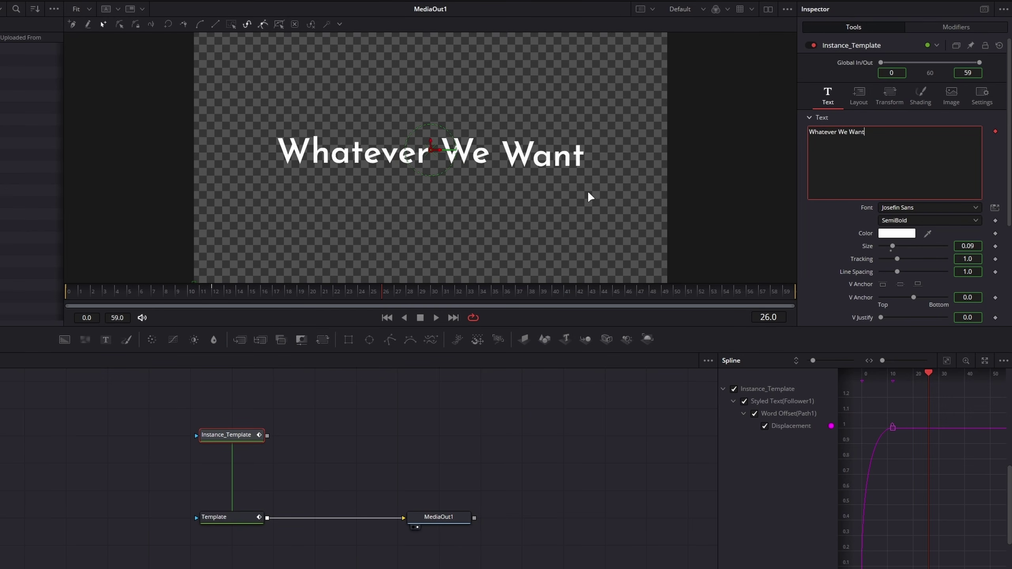
click(225, 516)
drag(316, 400, 178, 474)
drag(336, 421, 138, 467)
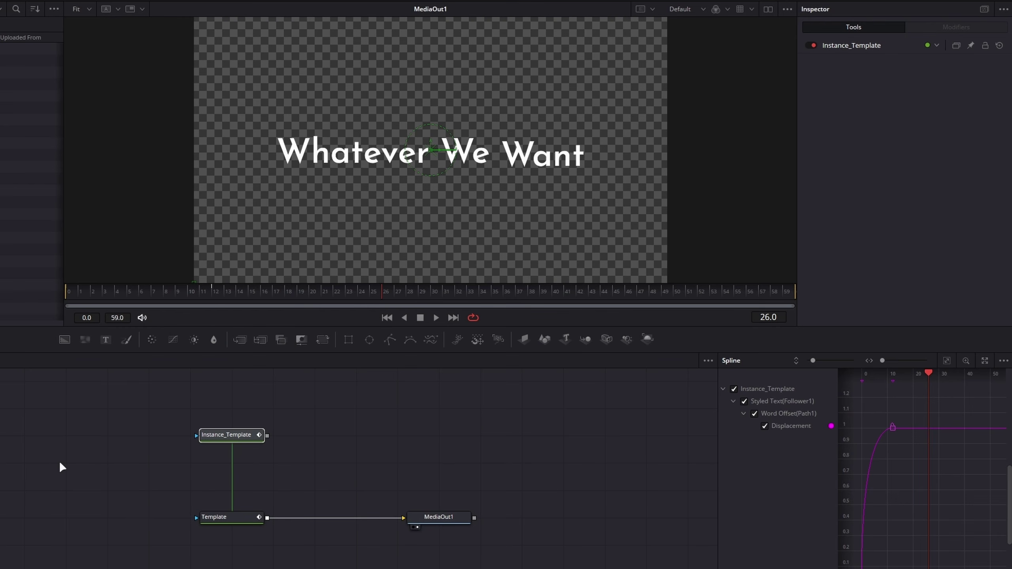
drag(59, 461, 295, 568)
drag(122, 487, 336, 568)
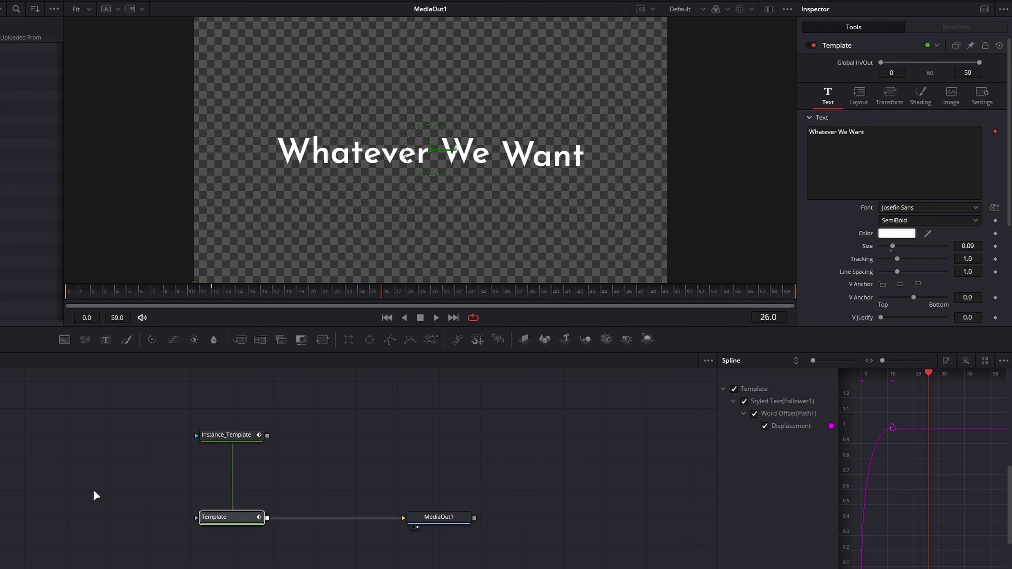
click(435, 519)
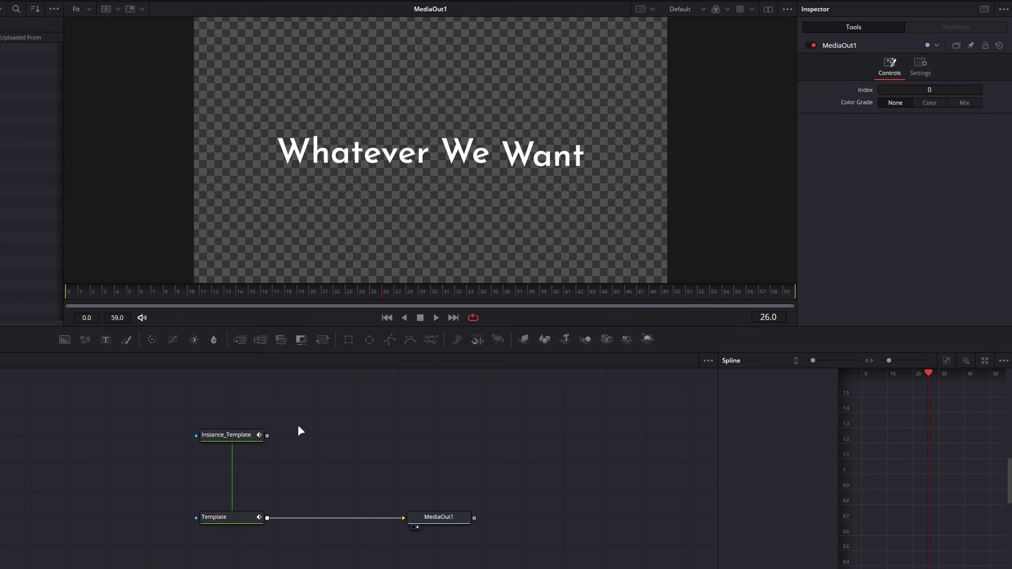
Deinstance the Enabled setting of Instance_Template's shading element 1 and disable that element
click(251, 435)
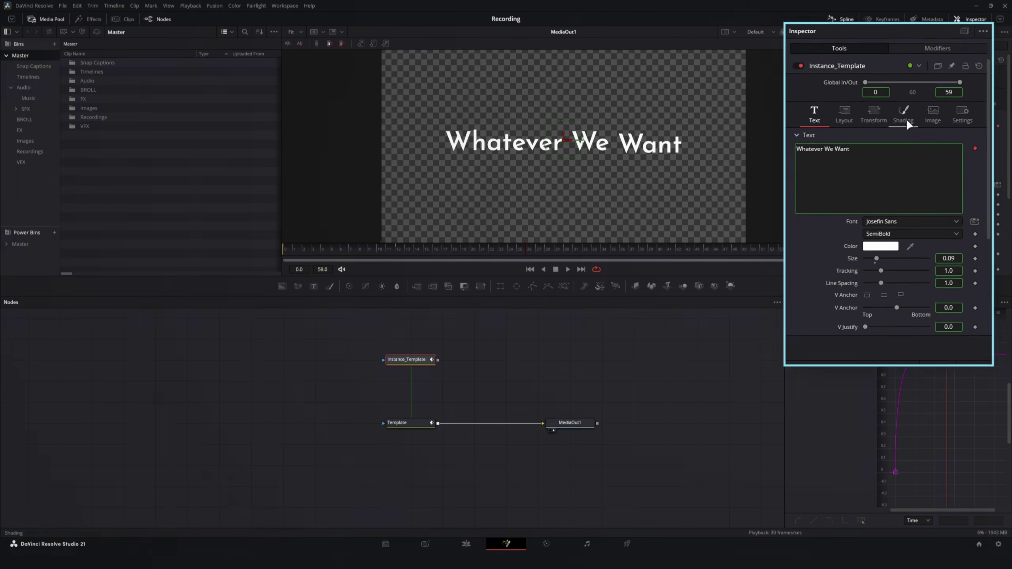
click(907, 121)
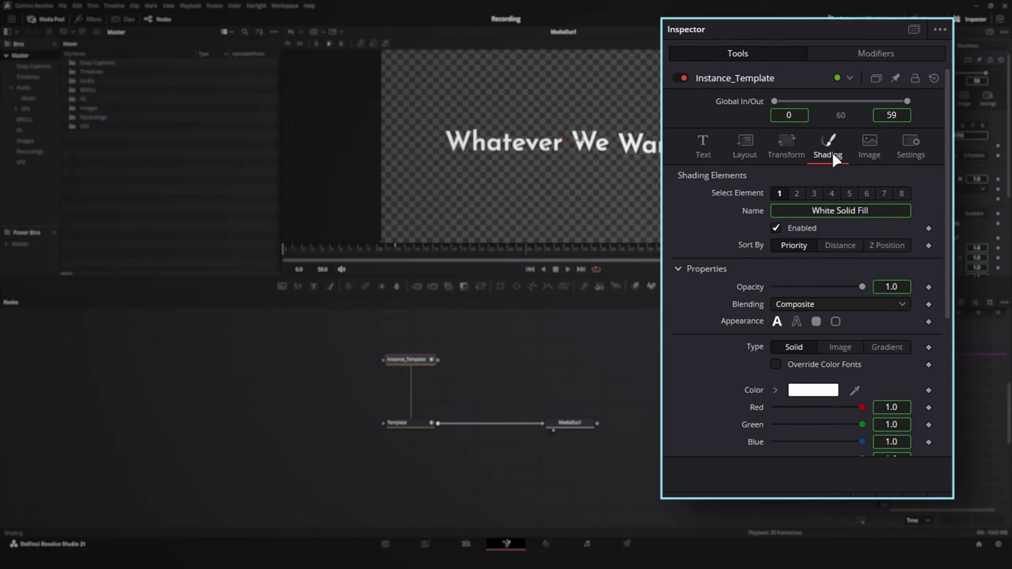
right_click(783, 231)
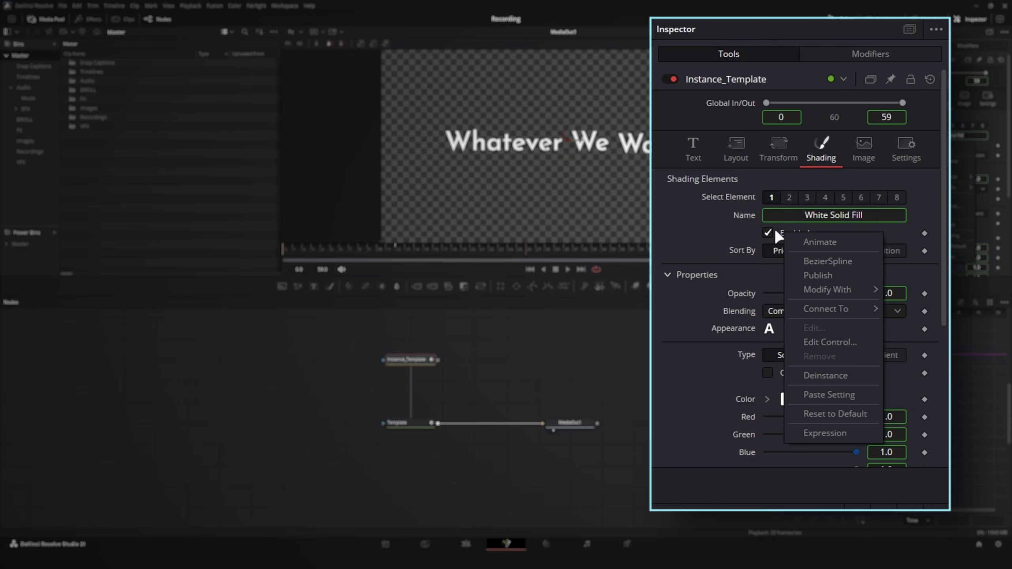
click(847, 378)
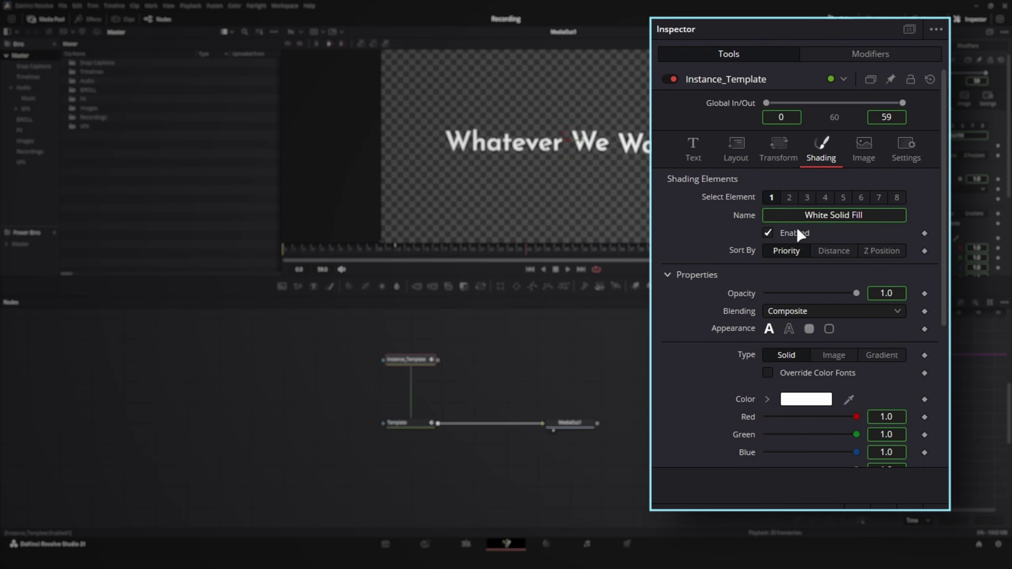
right_click(799, 235)
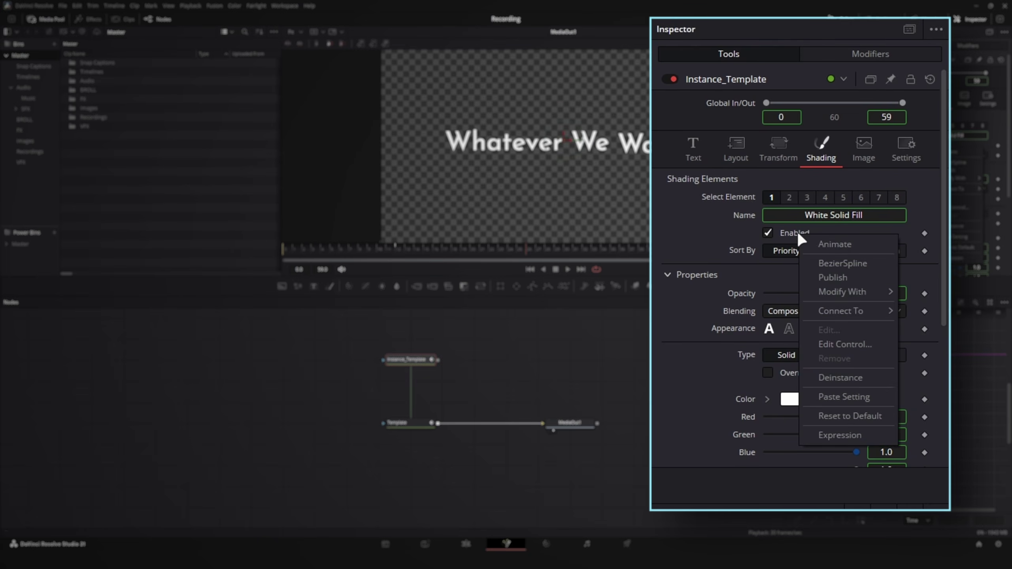
click(837, 377)
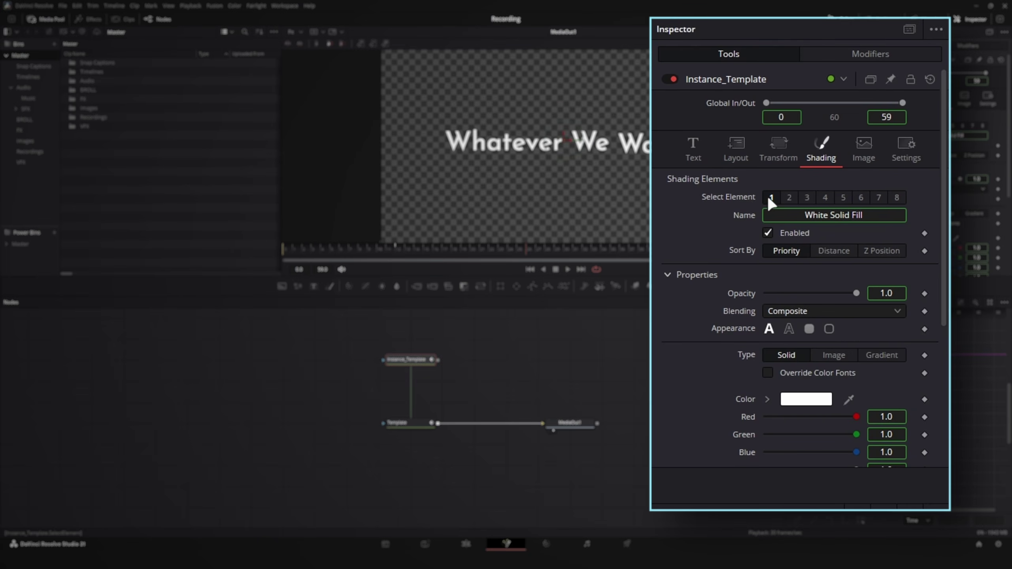
click(767, 234)
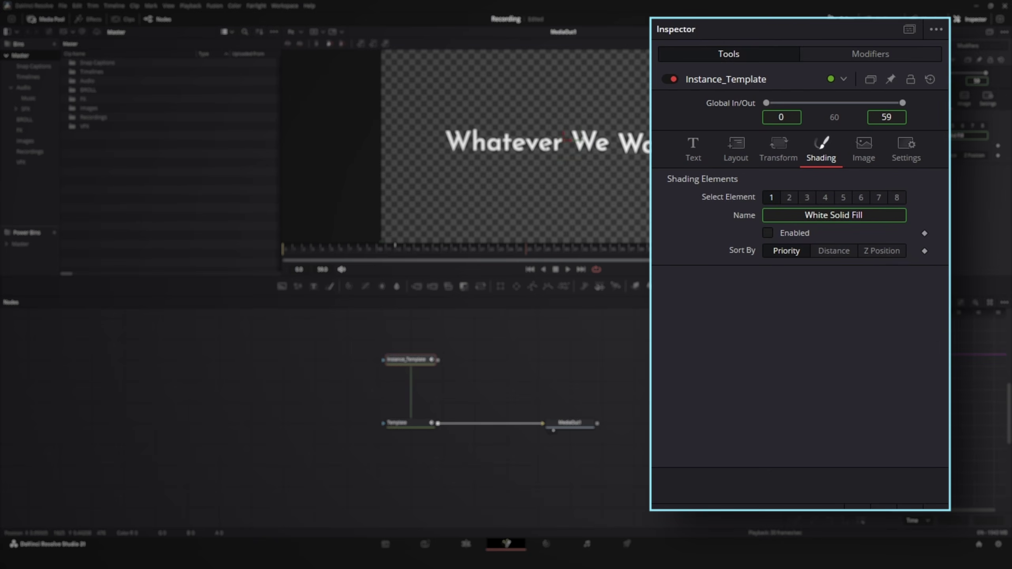
Deinstance the Enabled setting of Instance_Template's shading element 5 and enable that element
click(843, 198)
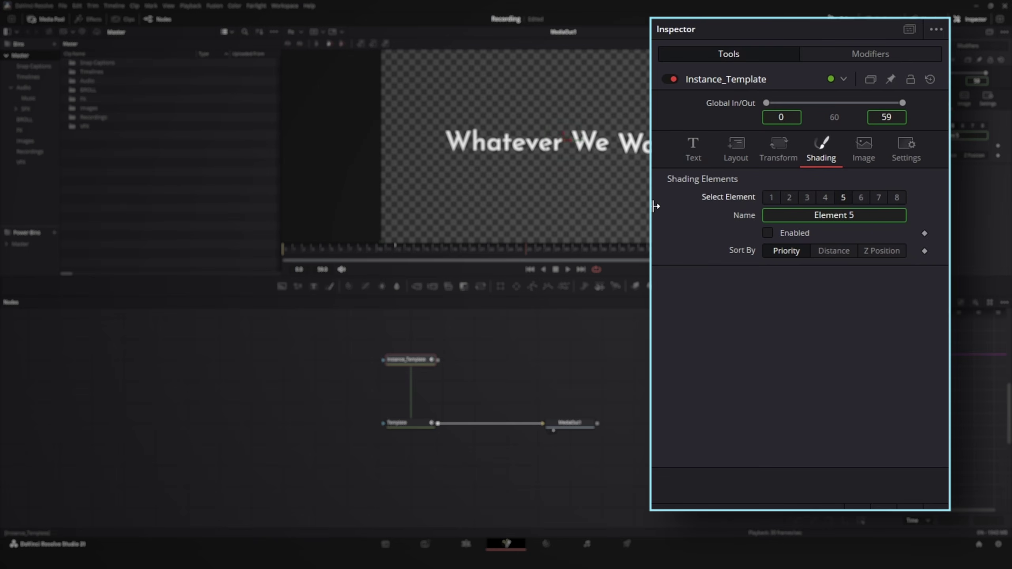
right_click(787, 230)
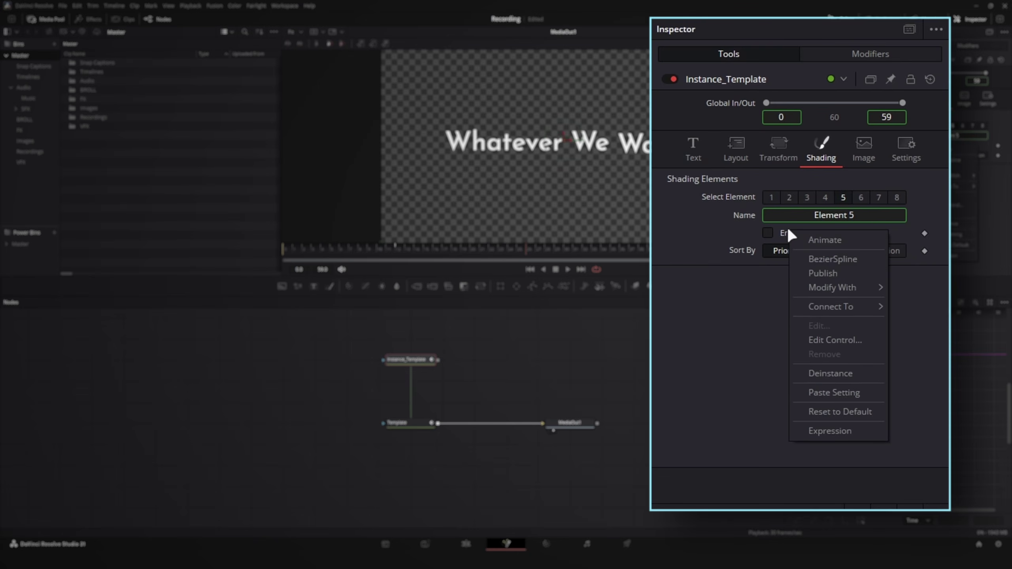
click(817, 372)
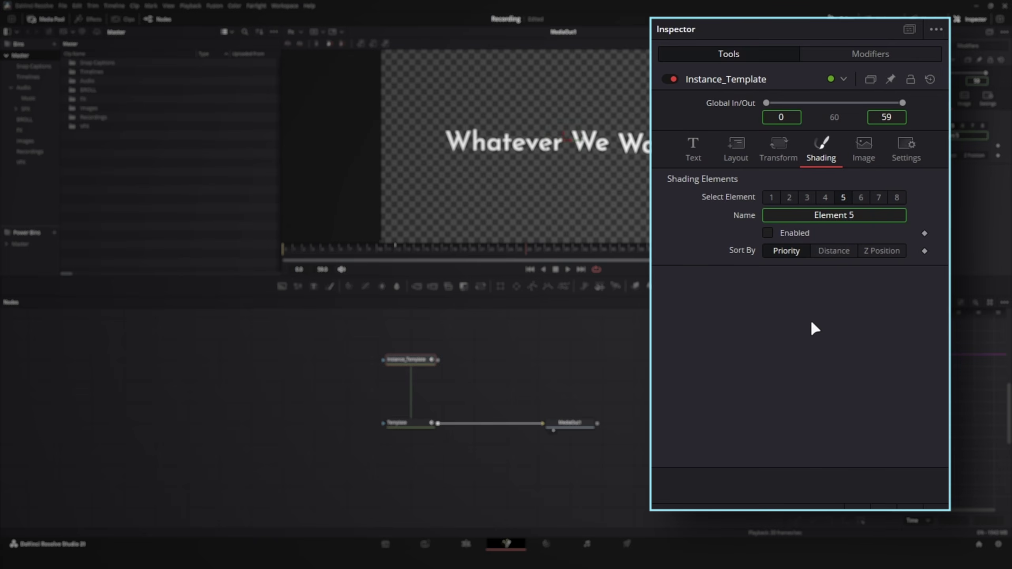
click(768, 233)
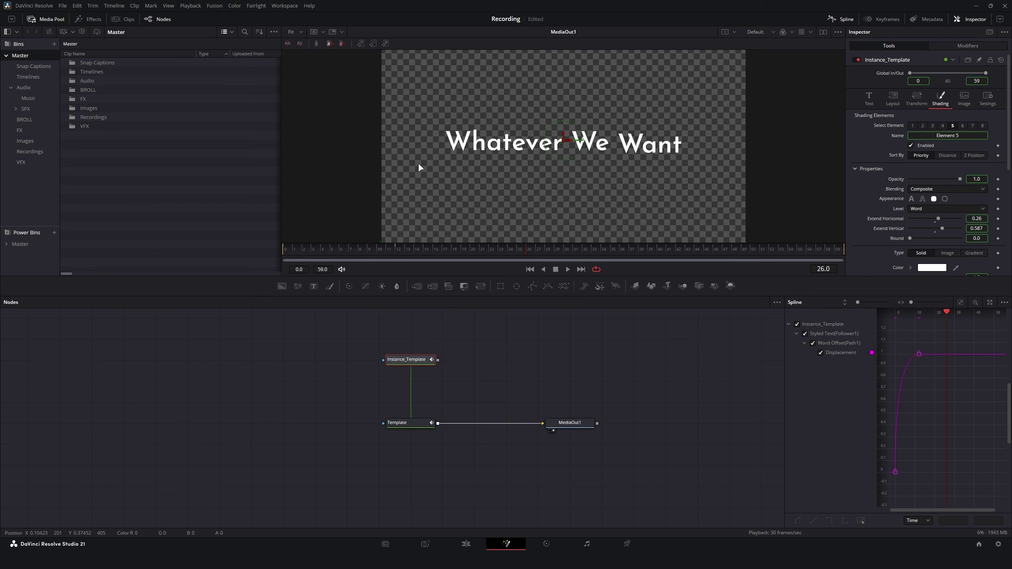
Hide the Media Pool and show Instance_Template beside MediaOut1 in a dual-viewer layout
click(44, 18)
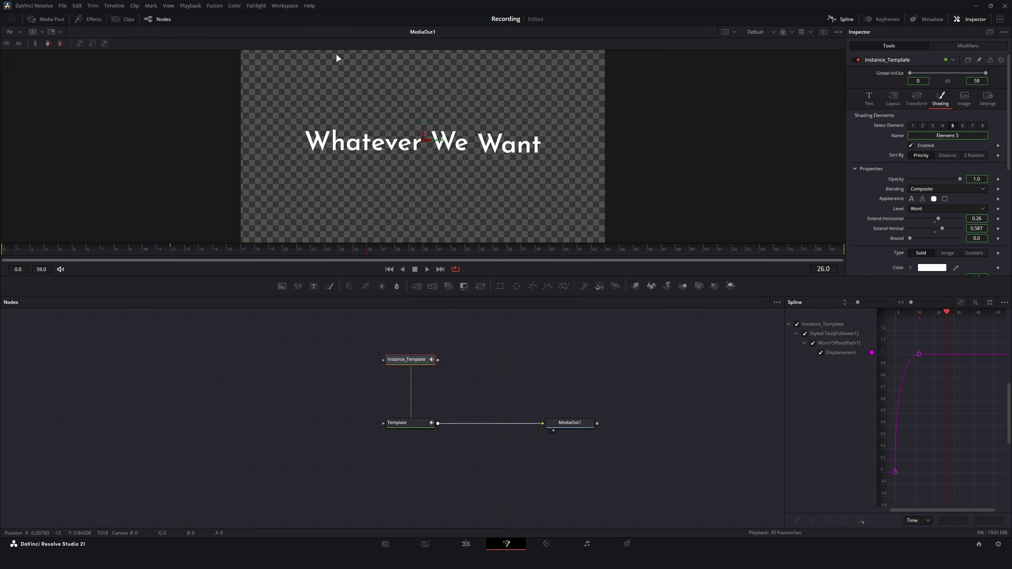
click(824, 32)
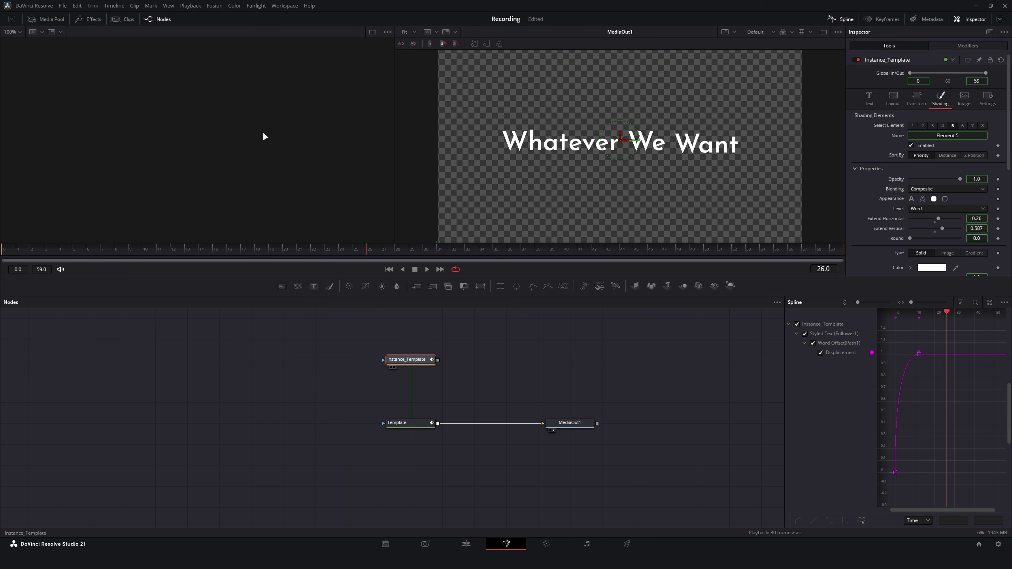
key(1)
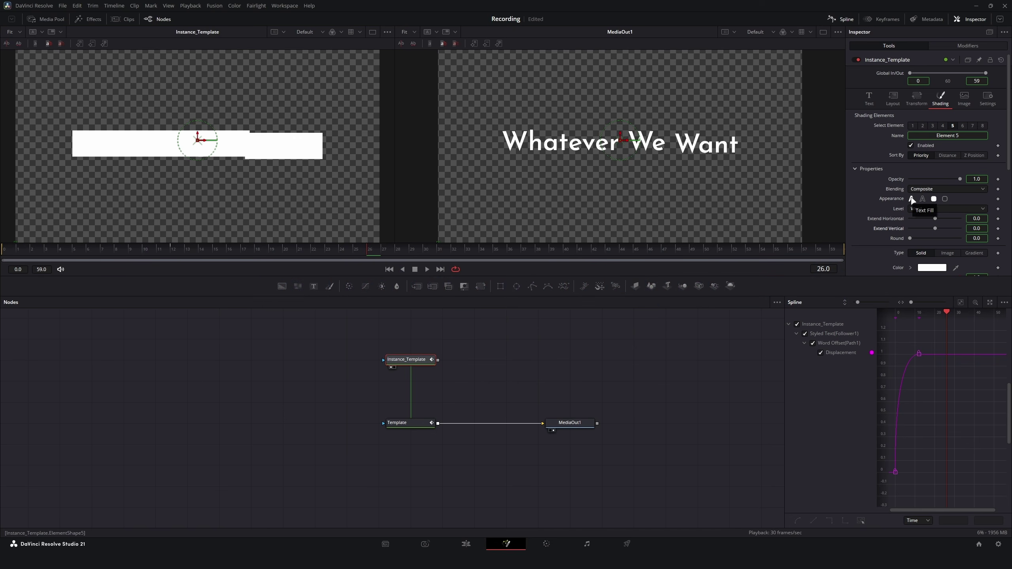
Try the text fill on shading element 5, return its appearance to the filled border, and set its level to Word
click(912, 199)
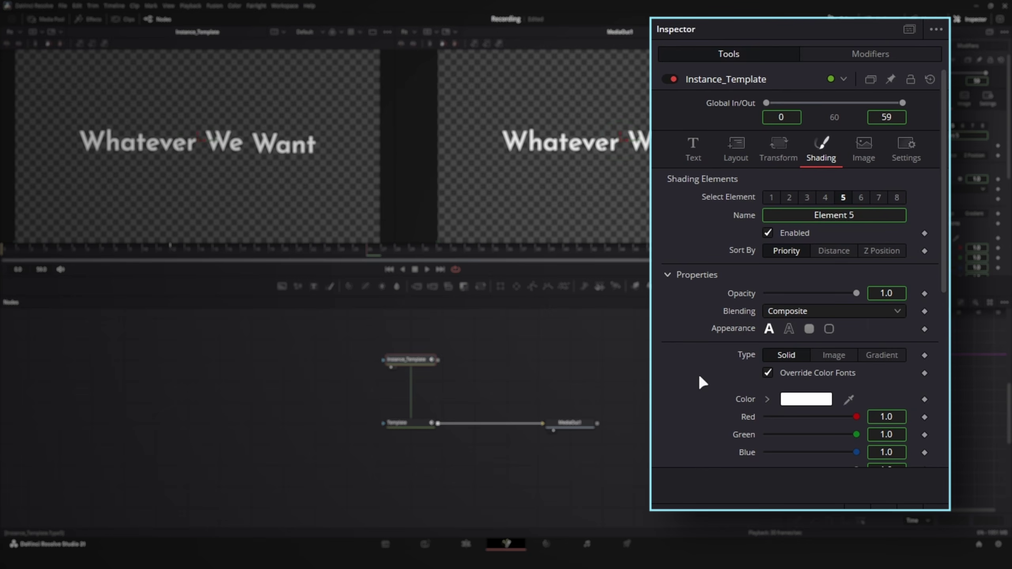
click(810, 329)
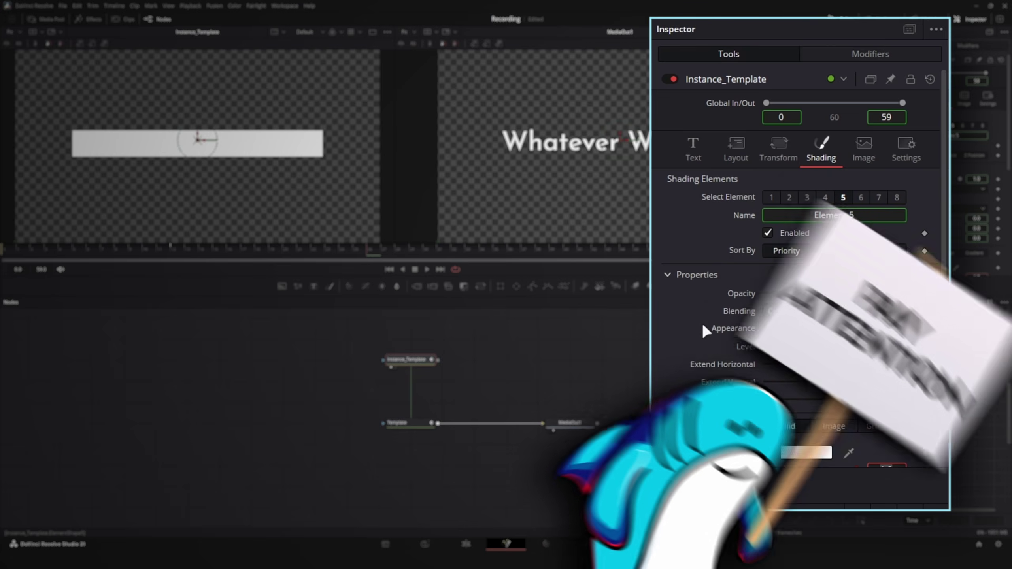
click(785, 346)
click(775, 398)
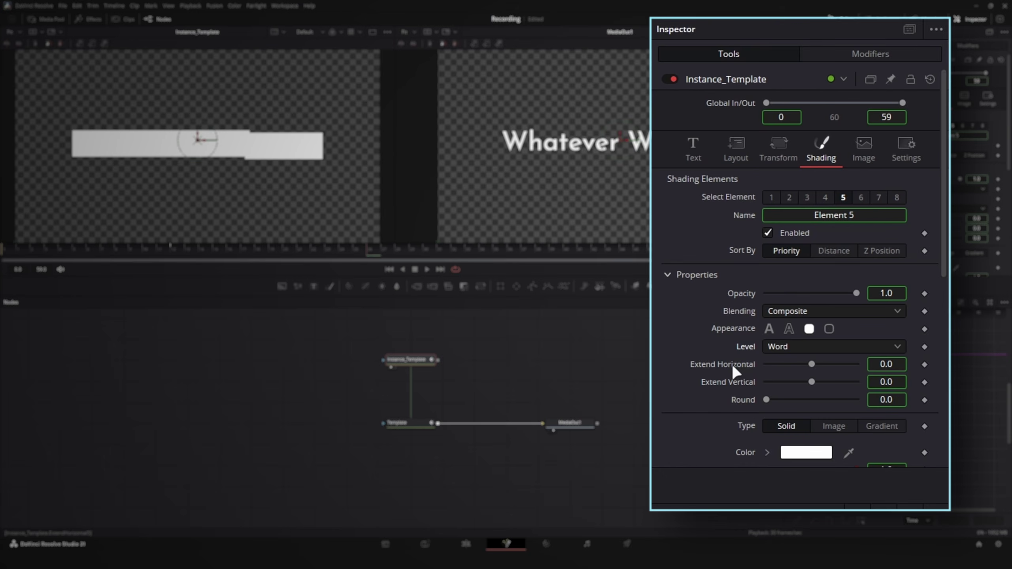
Set element 5's Extend Horizontal to -0.099 and Extend Vertical to about 0.143 so each word has a separate, taller box
drag(811, 364, 802, 364)
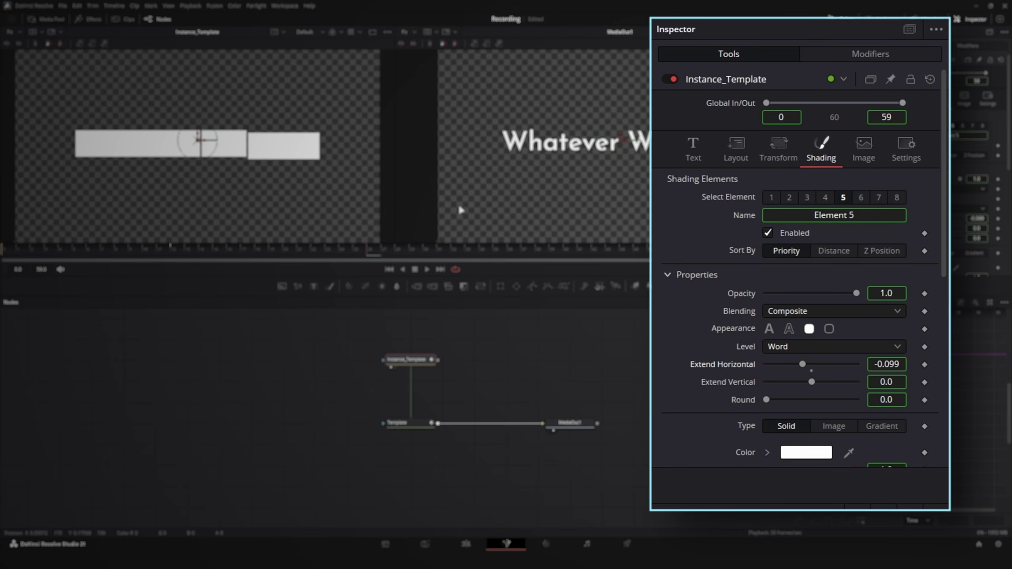
scroll(210, 154, up, 5)
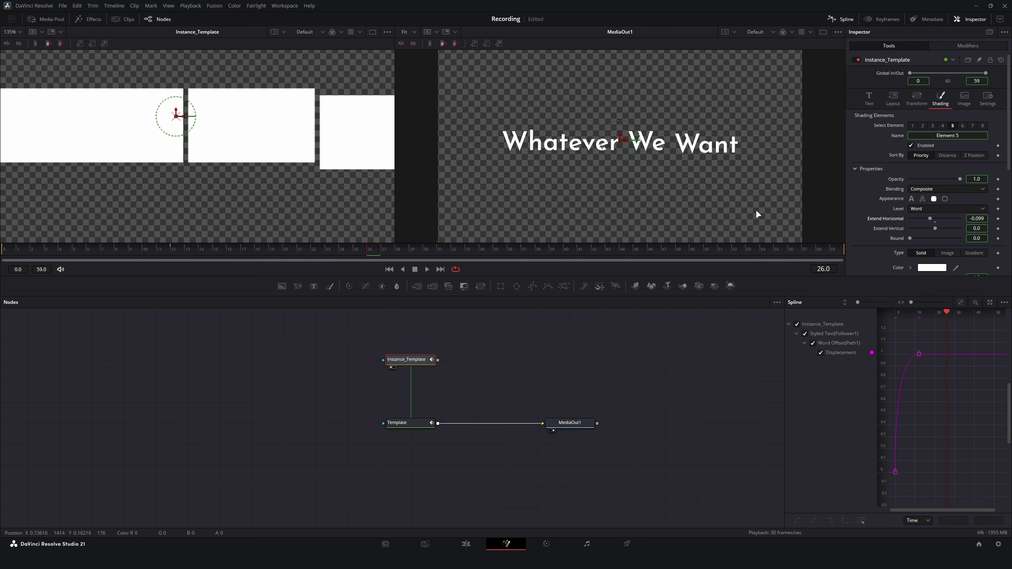
scroll(322, 140, down, 2)
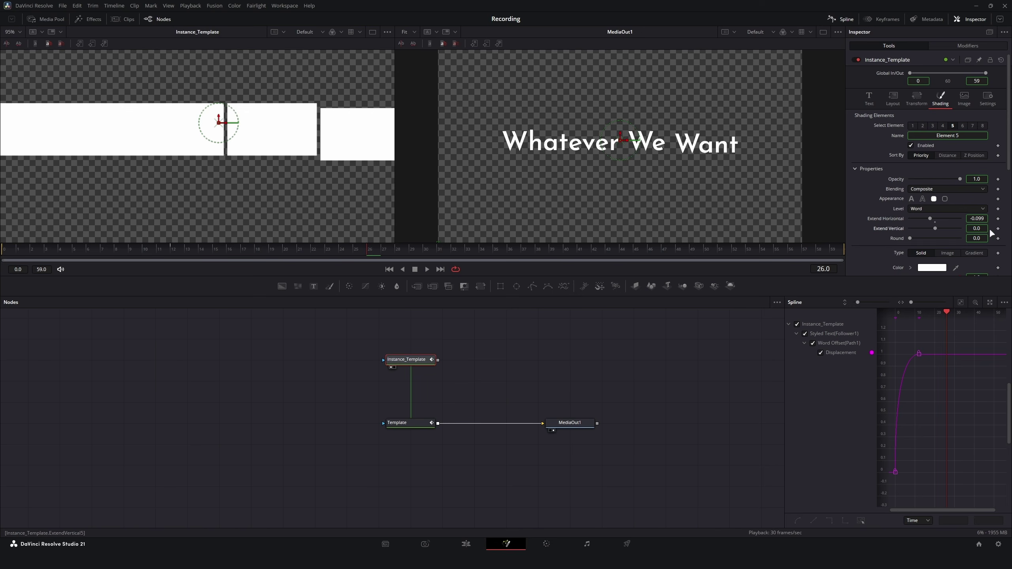
drag(977, 228, 989, 228)
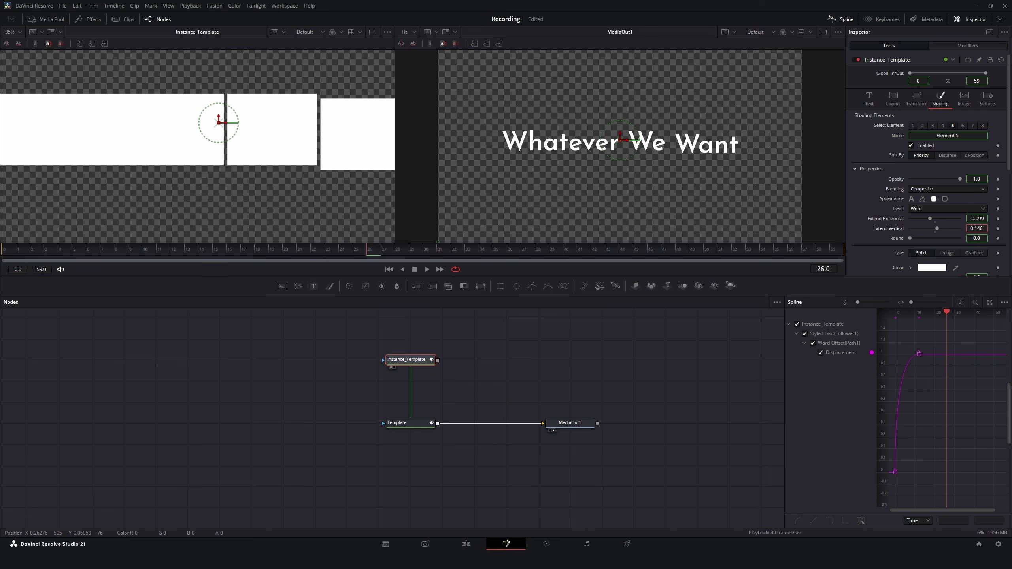
scroll(226, 223, down, 2)
On Follower1's shading element 5, keyframe Opacity at 1.0 on frame 12 and at 0 on frame 0
click(14, 250)
drag(14, 251, 466, 255)
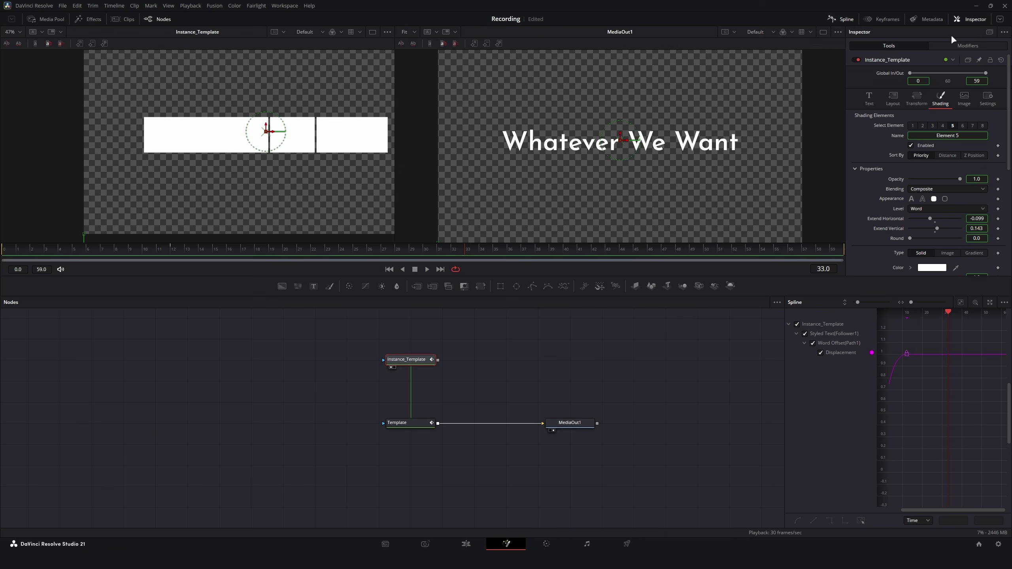
click(951, 45)
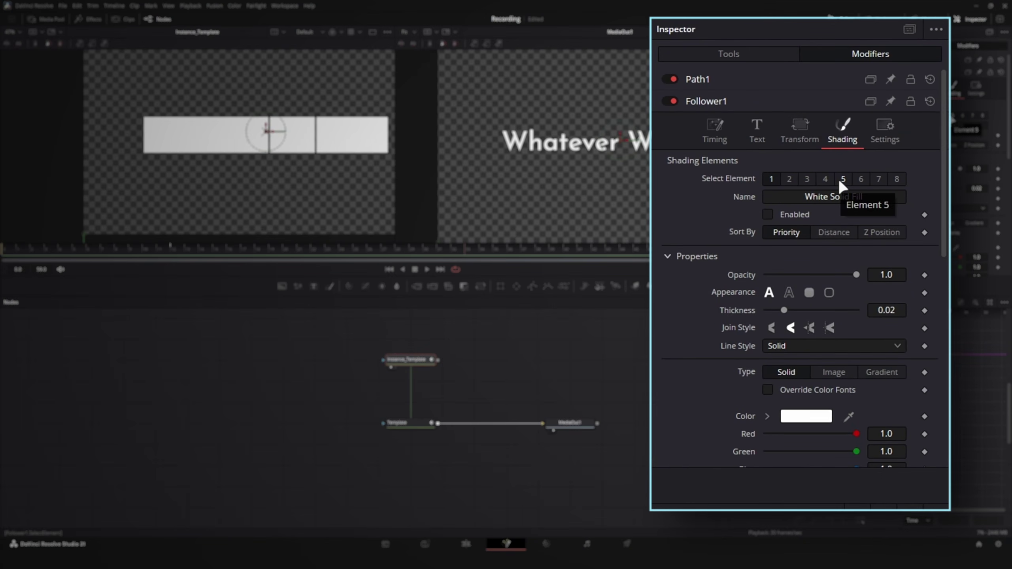
click(840, 179)
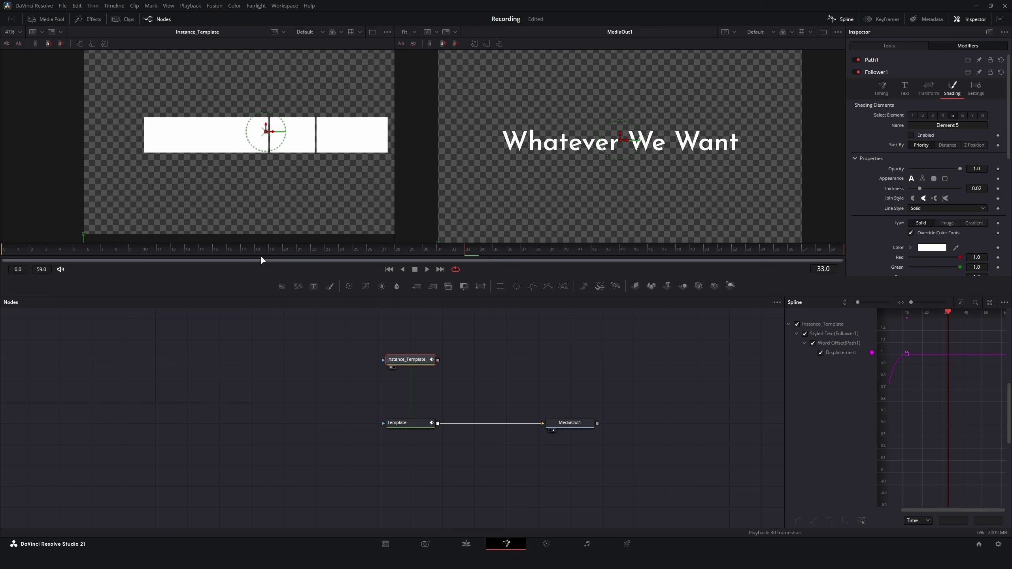
click(174, 254)
click(998, 169)
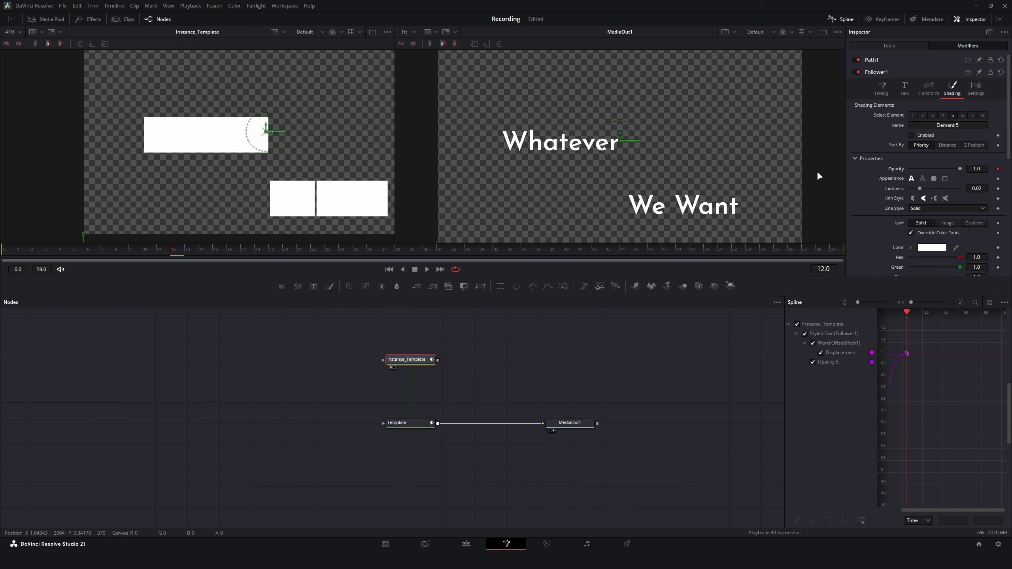
key(Home)
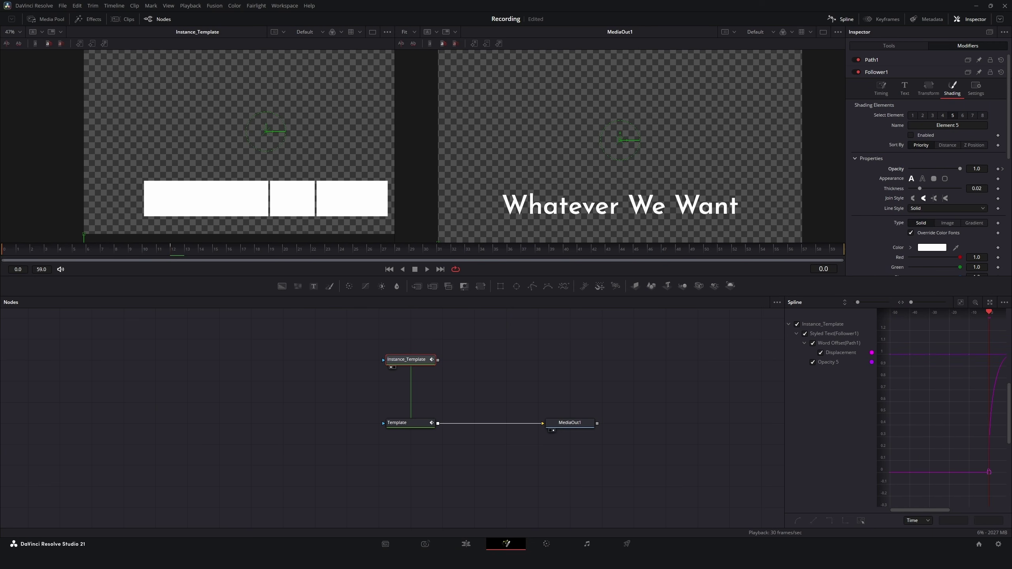
click(999, 169)
drag(960, 168, 843, 172)
Scrub through the fading word boxes and review Follower1's transform and shading settings against Instance_Template's own shading
drag(34, 250, 397, 259)
click(929, 90)
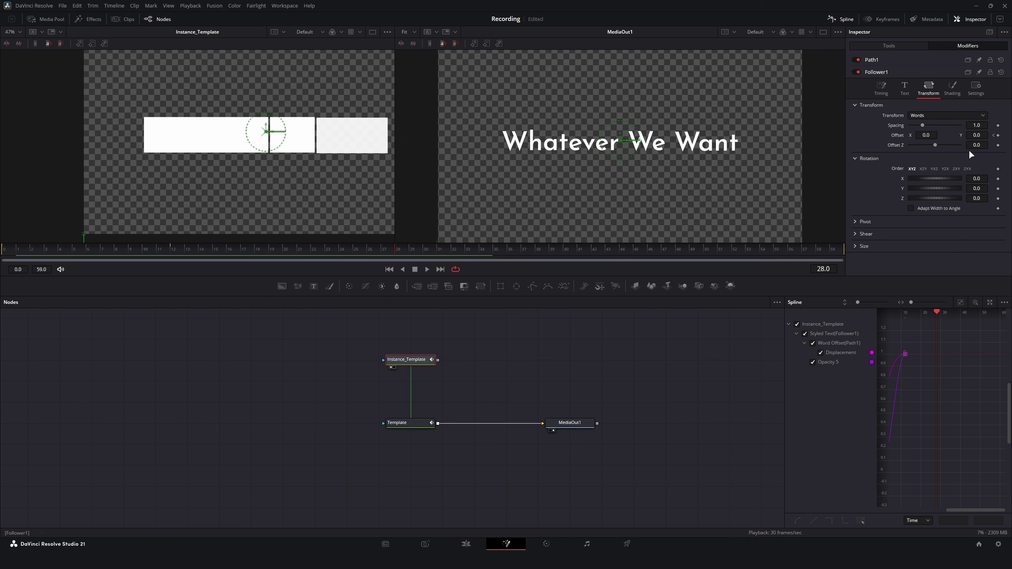
click(952, 85)
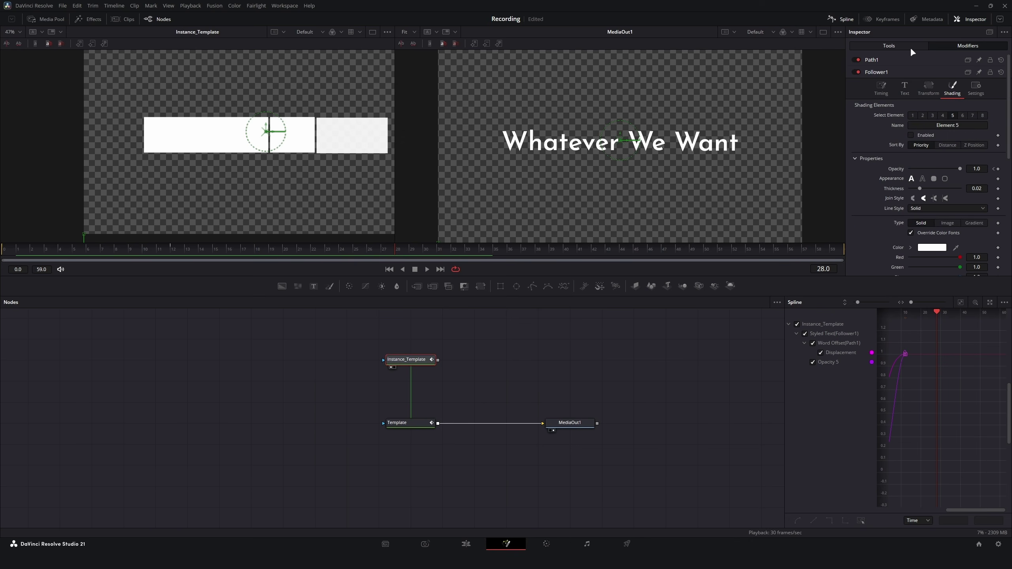
click(900, 45)
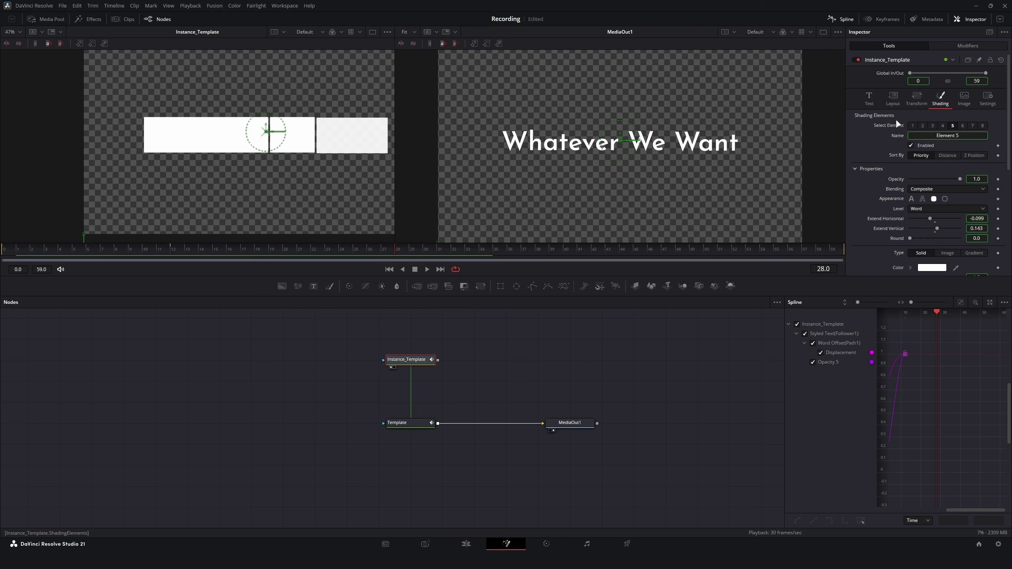
click(951, 44)
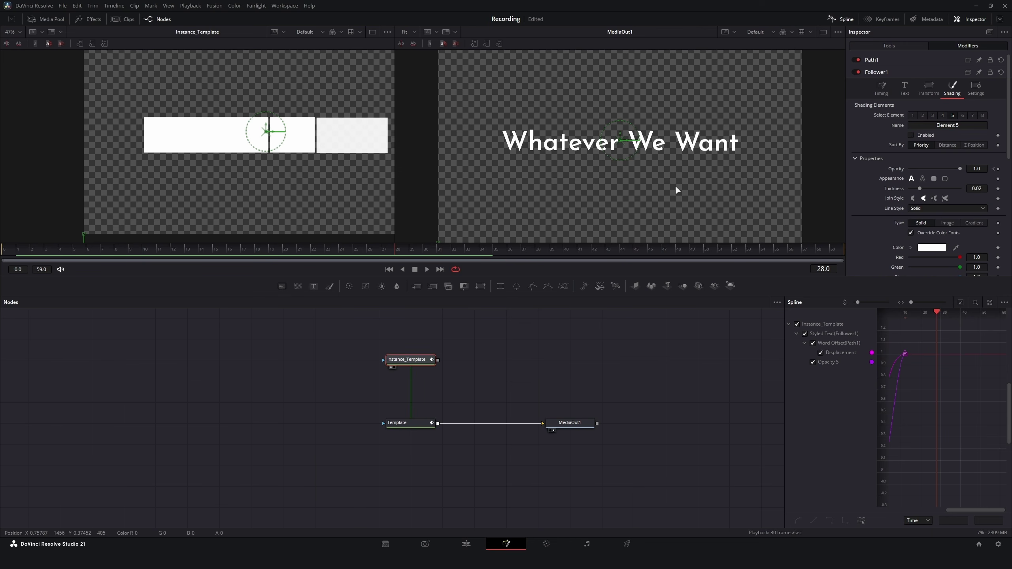
click(166, 256)
drag(167, 257, 447, 245)
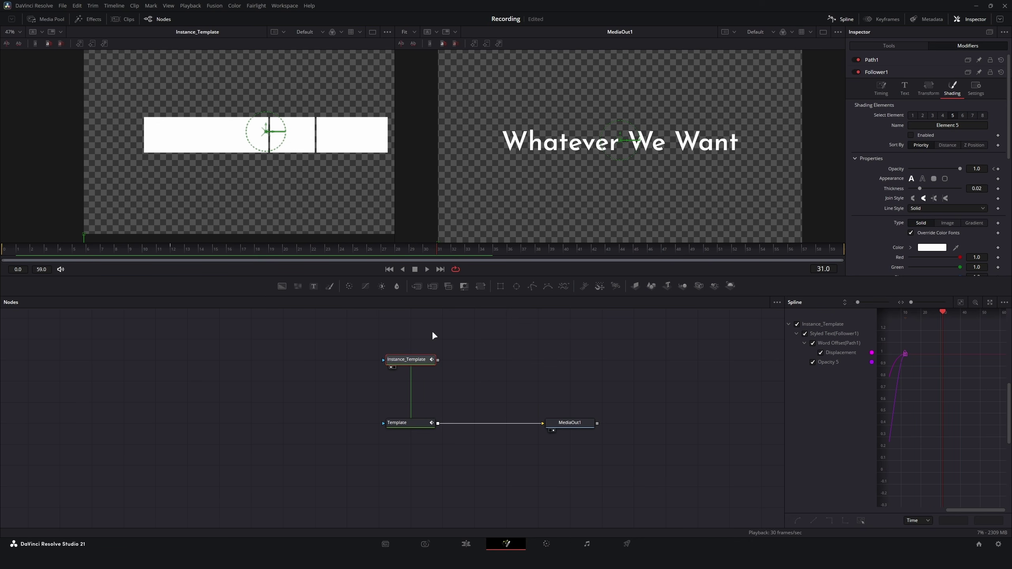
Connect Instance_Template's output to Template's mask input and move Instance_Template away from Template to separate the links
drag(347, 346, 496, 367)
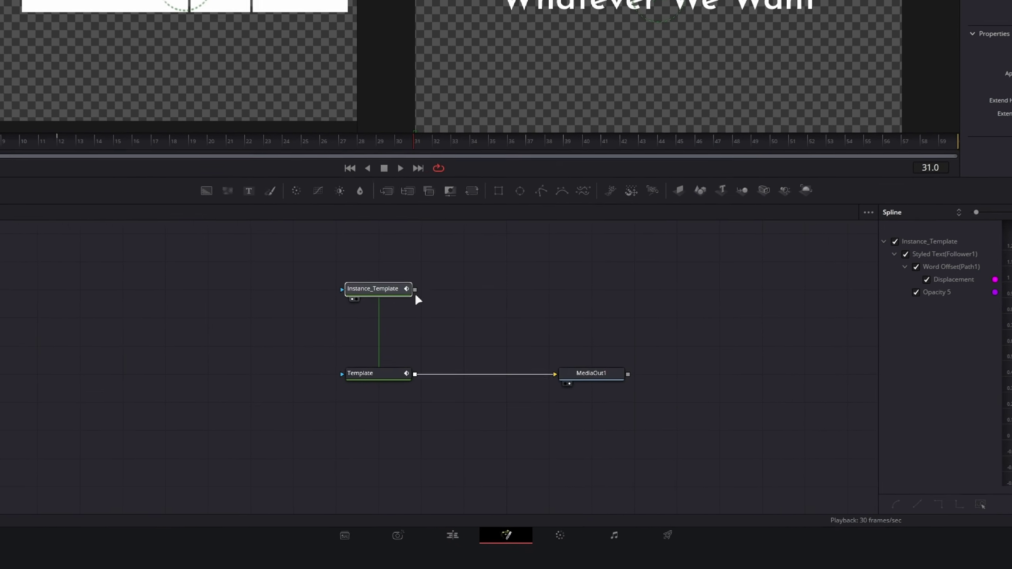
scroll(412, 299, up, 3)
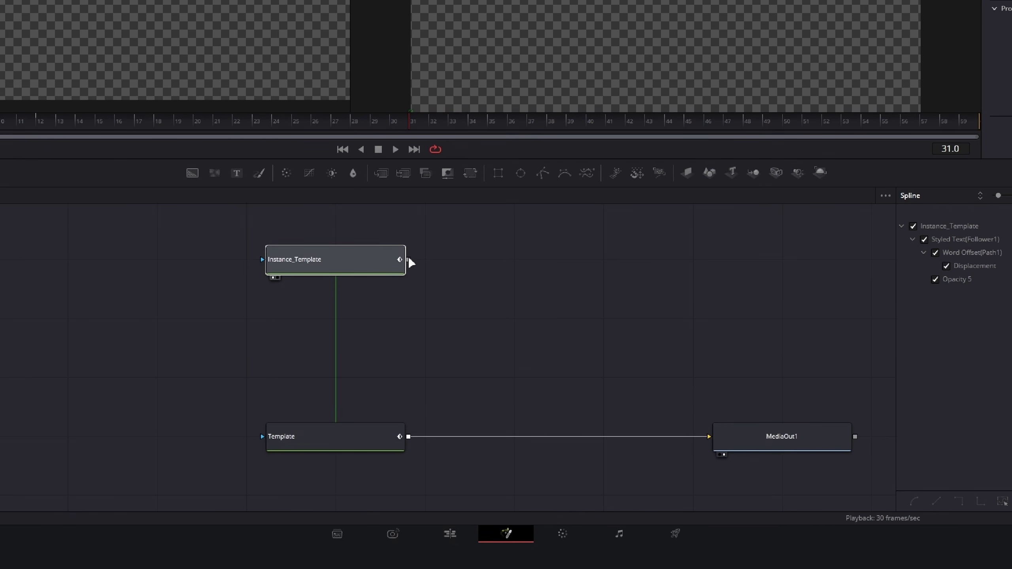
drag(409, 260, 614, 237)
drag(303, 446, 261, 437)
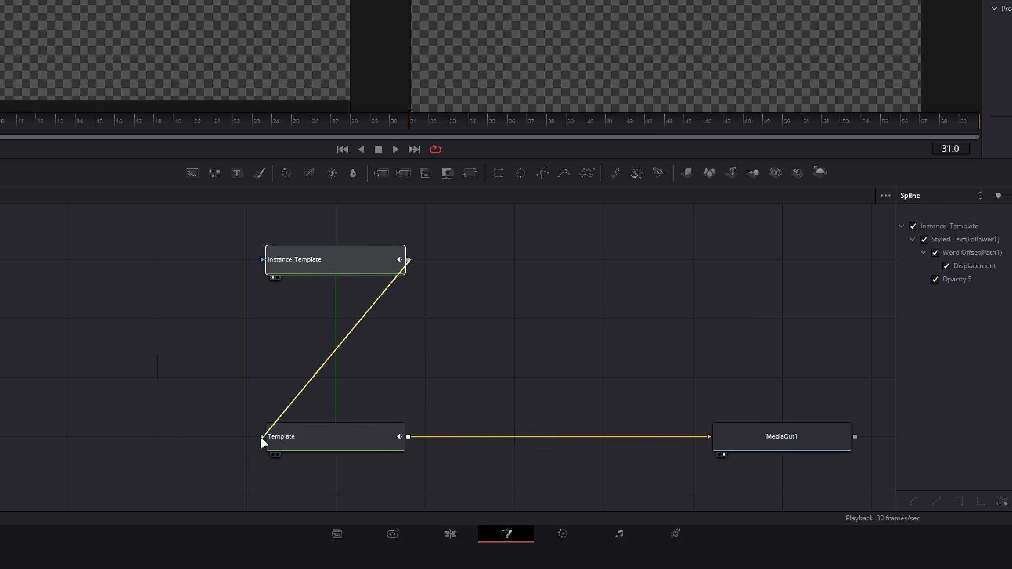
click(332, 441)
drag(358, 261, 163, 268)
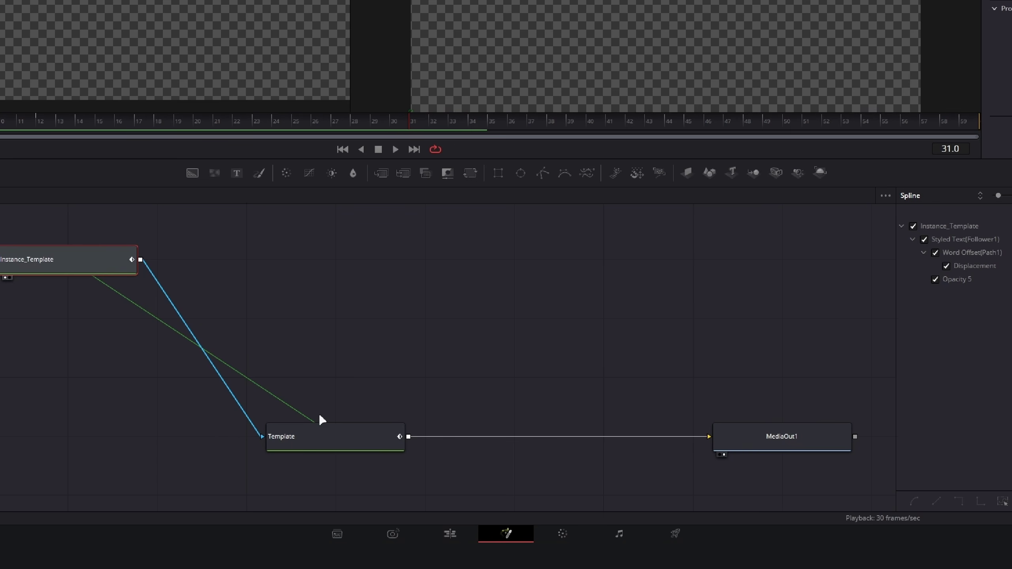
Scrub through the masked title, then widen the Spline editor and fit Template's displacement and opacity curves in it
click(319, 437)
click(0, 121)
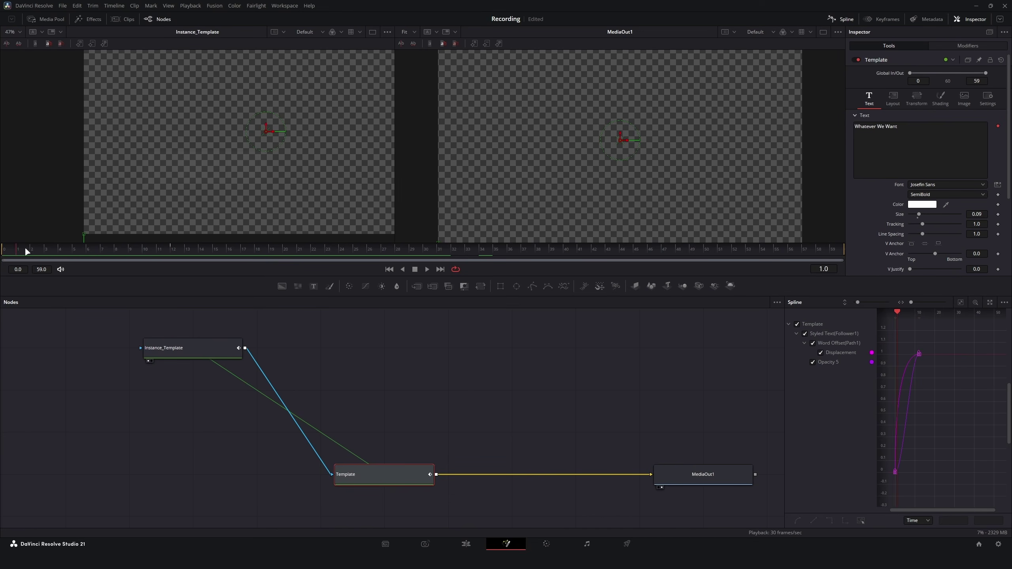
drag(30, 251, 461, 272)
drag(784, 365, 600, 371)
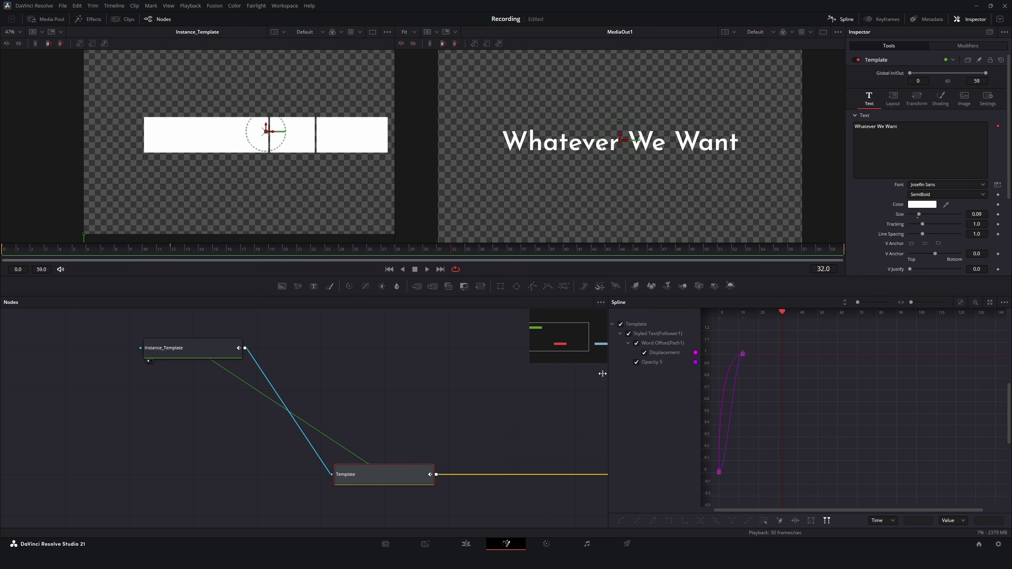
click(961, 301)
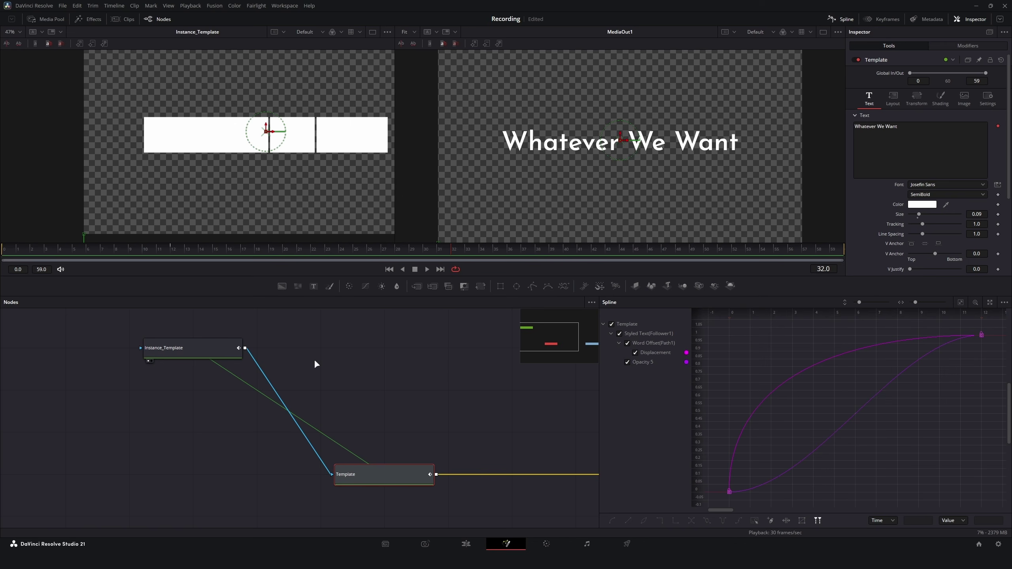
Place Instance_Template directly above Template and play the masked title animation from frame 0
click(130, 250)
drag(132, 253, 13, 251)
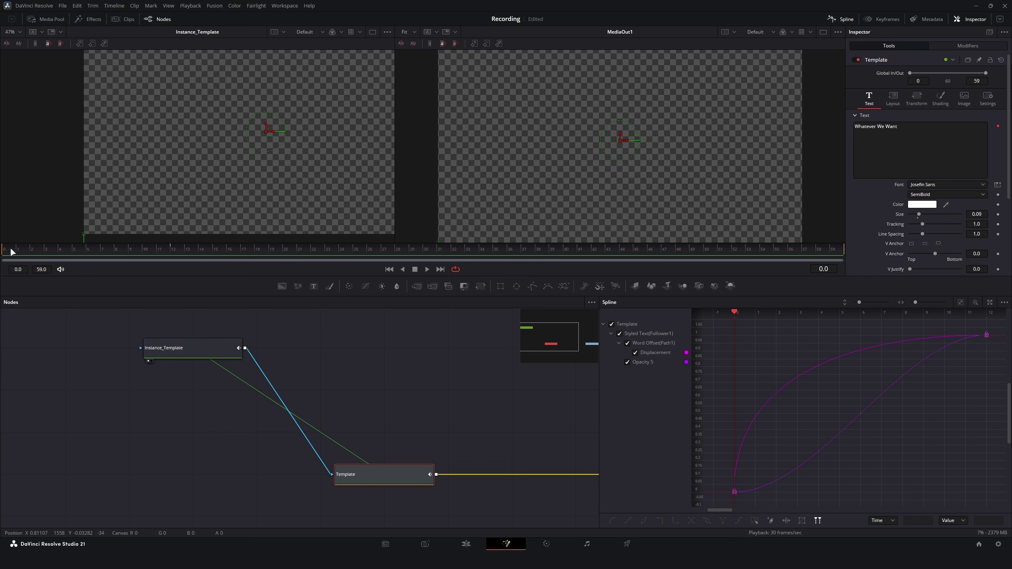
drag(161, 354, 353, 354)
key(space)
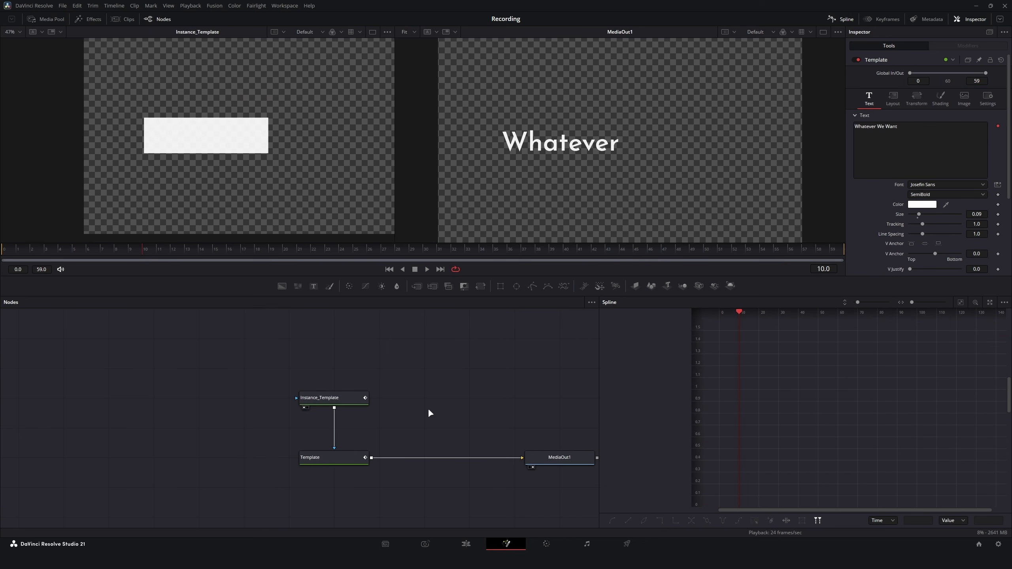
Preview the title on the Edit page, browse the rystalfx title templates, and return to the Fusion page
click(466, 544)
drag(156, 321, 205, 329)
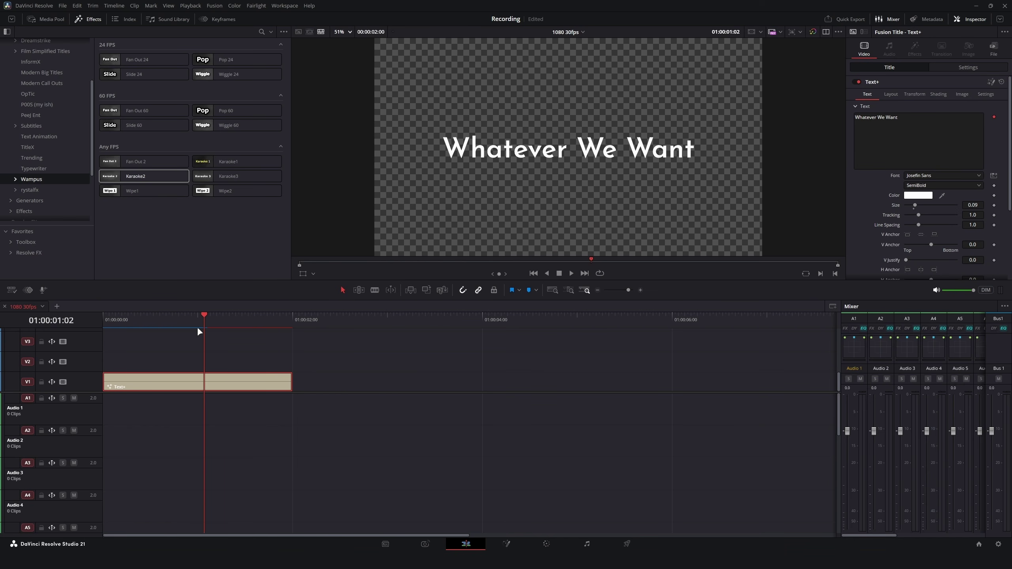
click(29, 190)
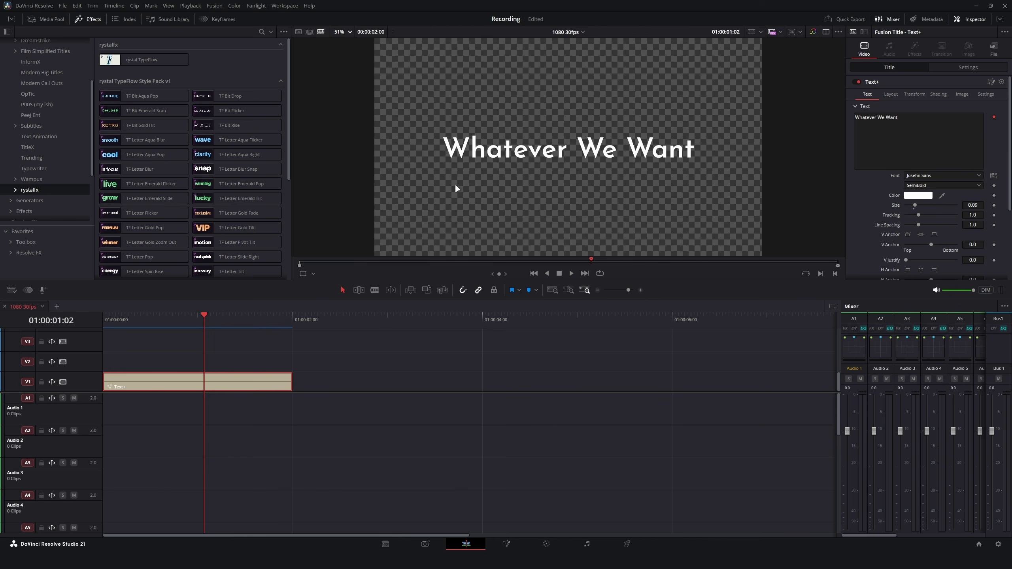
key(shift+5)
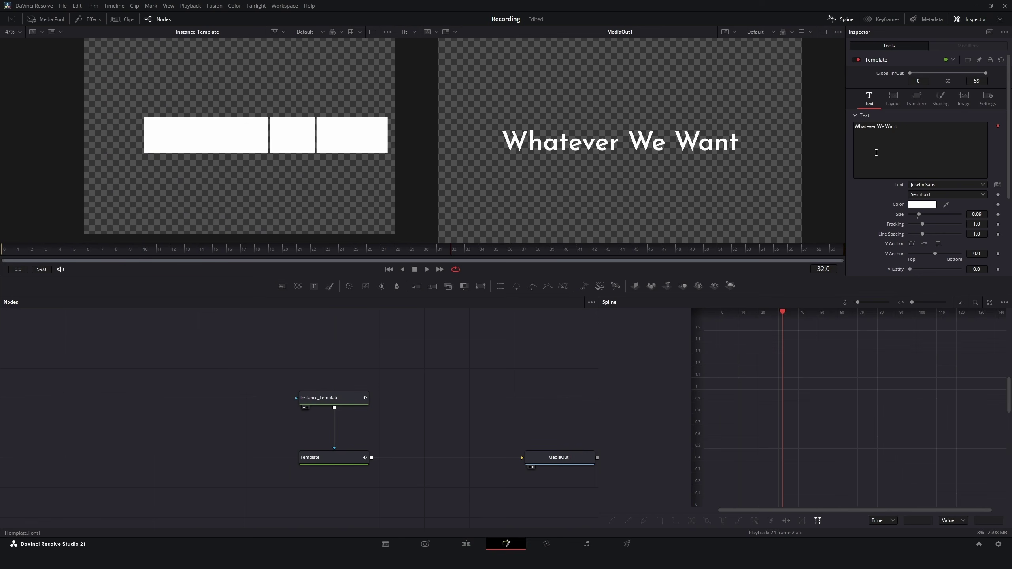
Examine the timing settings of Template's Follower1 modifier at frame 29
mouse_move(423, 251)
mouse_down()
mouse_move(131, 248)
mouse_move(410, 250)
mouse_up()
click(350, 458)
click(968, 45)
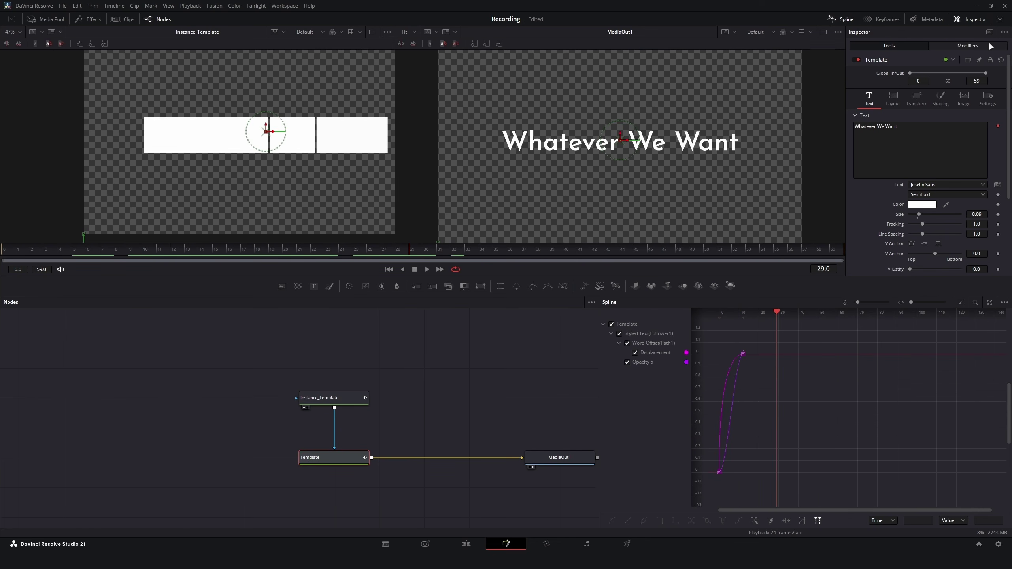
click(885, 87)
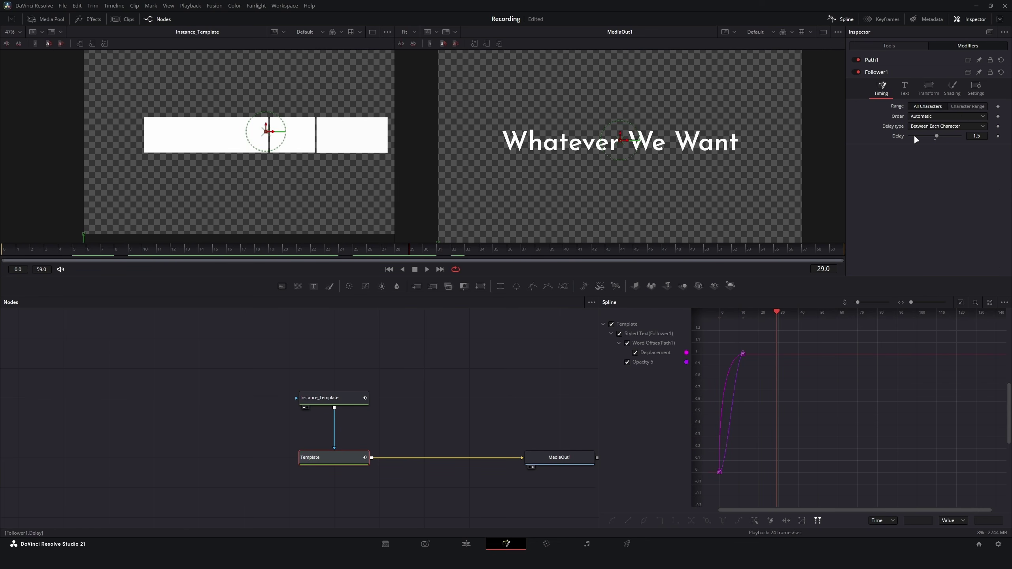
Enlarge the node area, move MediaOut1 farther from Template, and switch to a single viewer showing MediaOut1
key(ctrl+f)
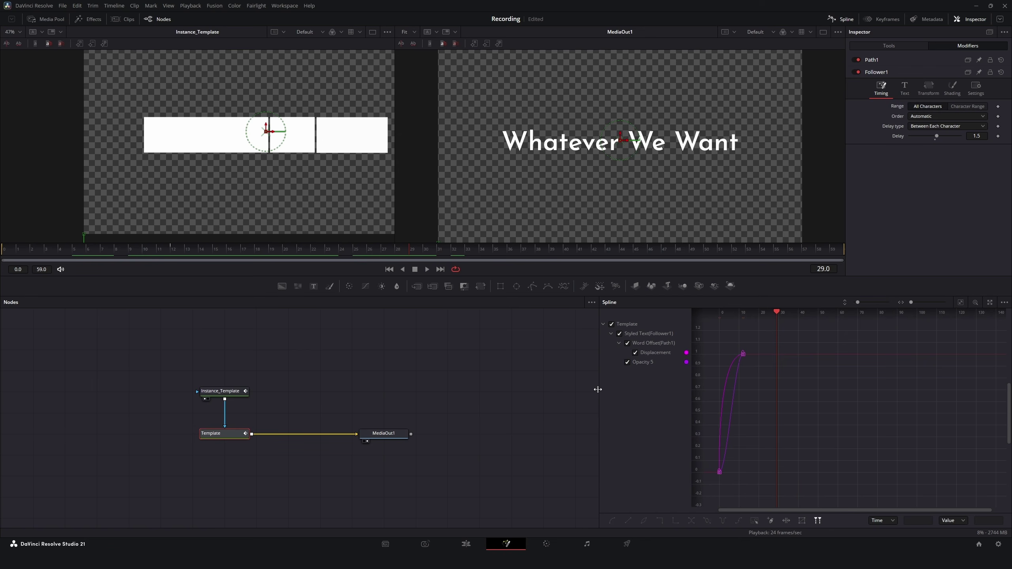
drag(598, 389, 707, 390)
drag(384, 433, 606, 433)
click(223, 434)
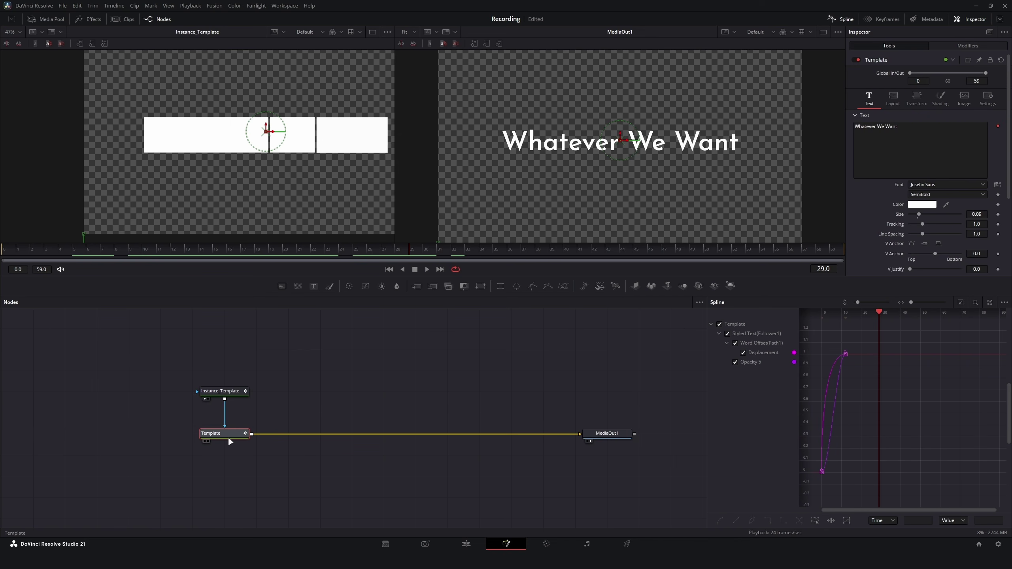
click(822, 33)
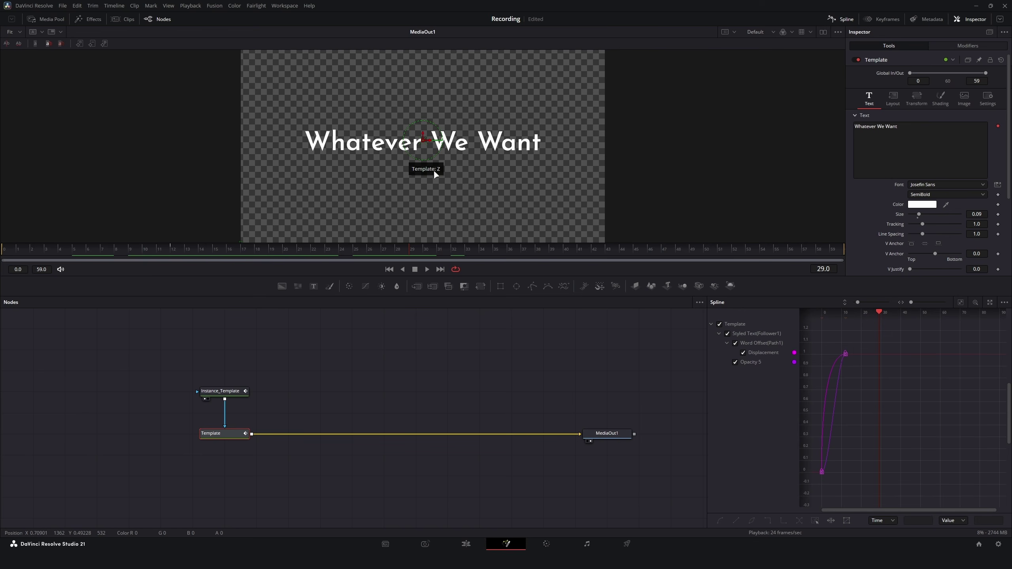
Set the fill type of Template's shading element 1 to Gradient
click(940, 98)
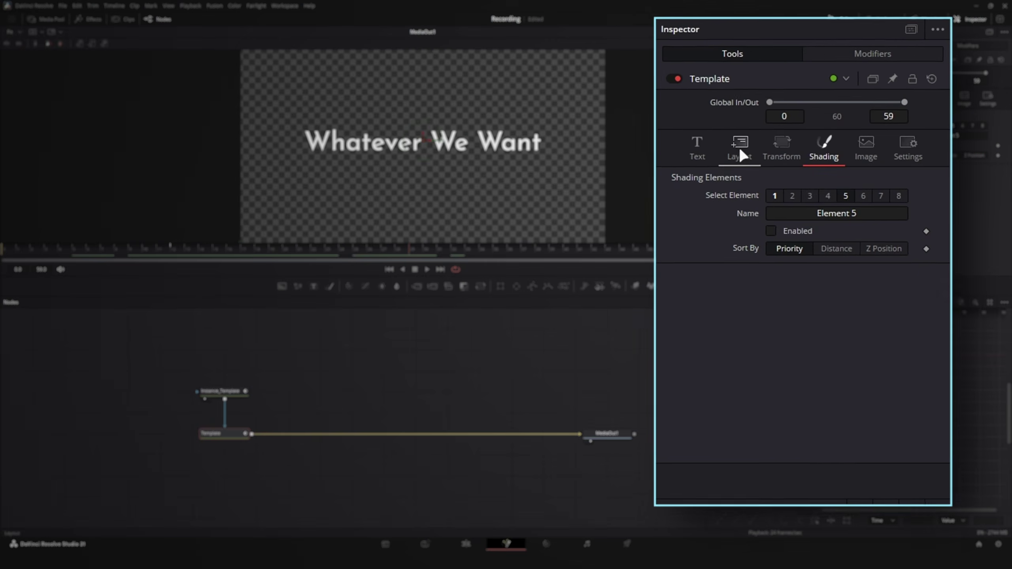
click(772, 197)
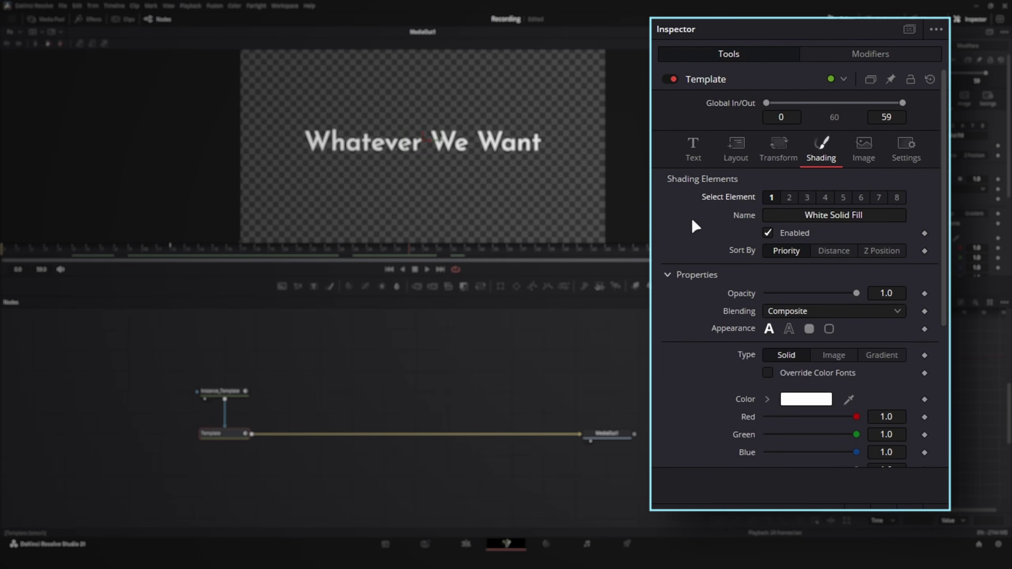
scroll(681, 247, down, 3)
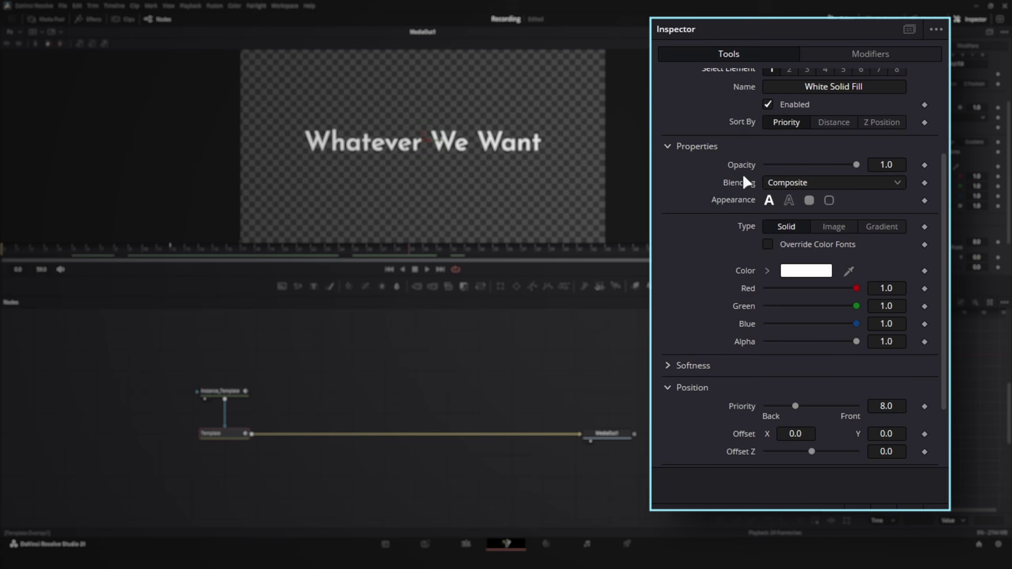
click(865, 225)
scroll(426, 163, up, 5)
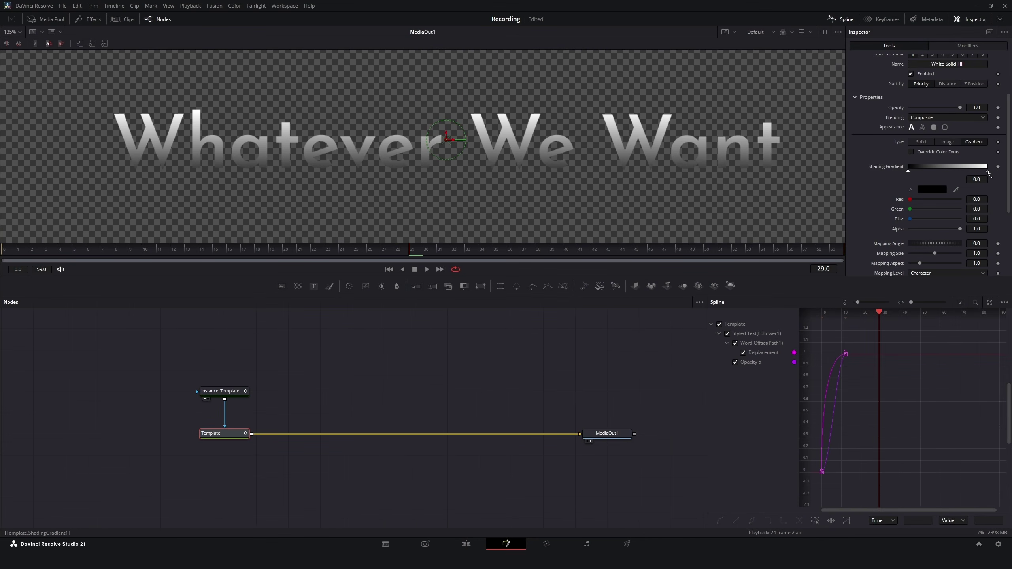
Change the white gradient stop to cyan #38ebff and copy its HTML colour code
click(989, 171)
click(932, 189)
click(549, 221)
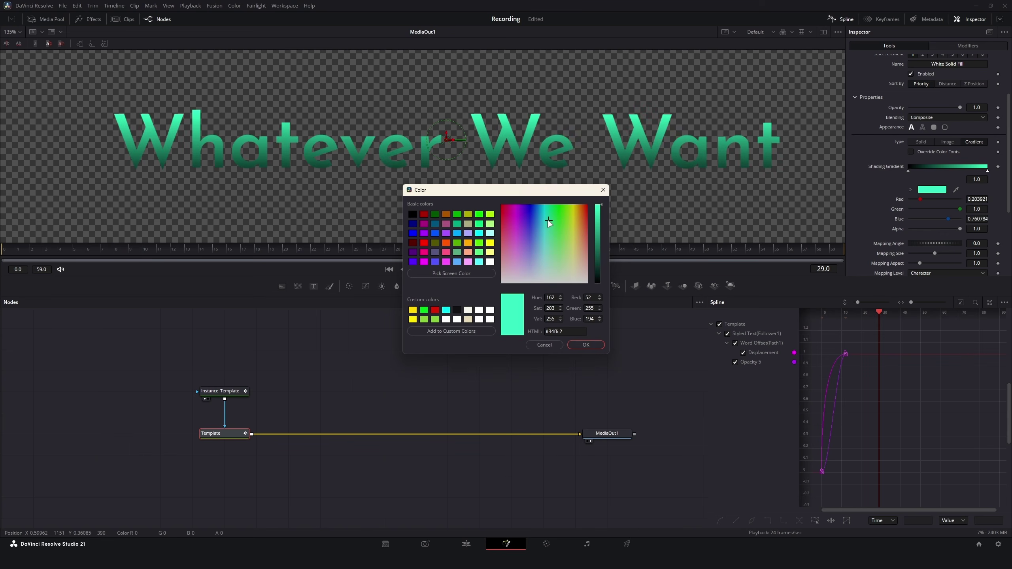
mouse_move(549, 221)
mouse_down()
mouse_move(543, 234)
mouse_move(543, 222)
mouse_up()
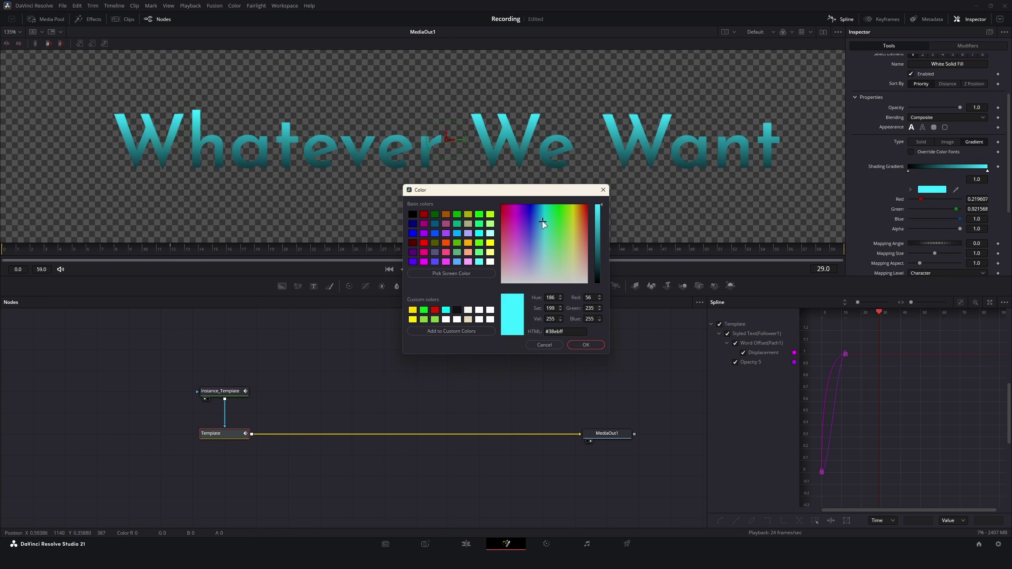
triple_click(561, 332)
key(ctrl+c)
click(586, 345)
Change the black gradient stop to a darkened shade of the copied cyan #38ebff, about red 0.15, green 0.64, blue 0.69
click(909, 172)
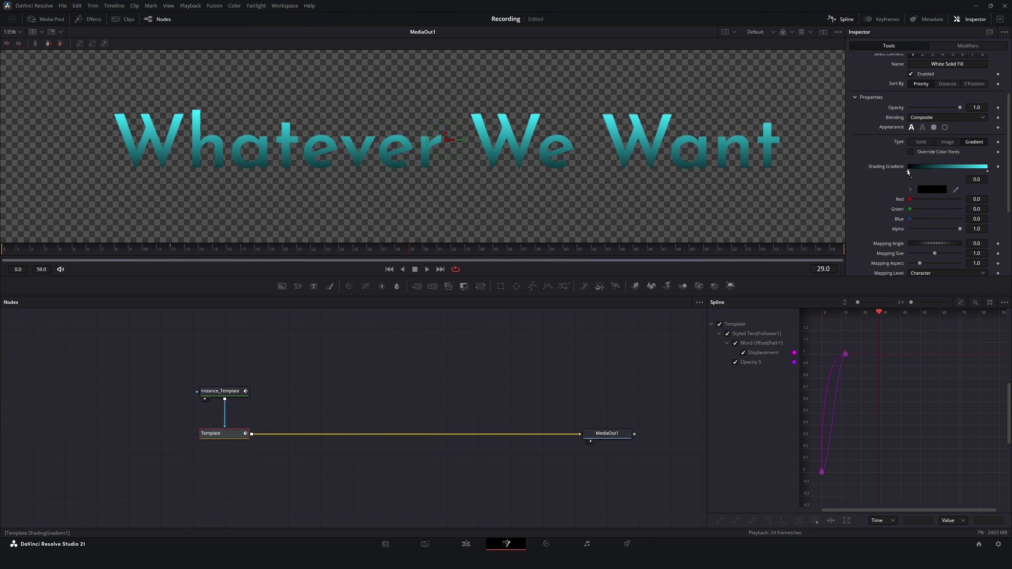
click(924, 189)
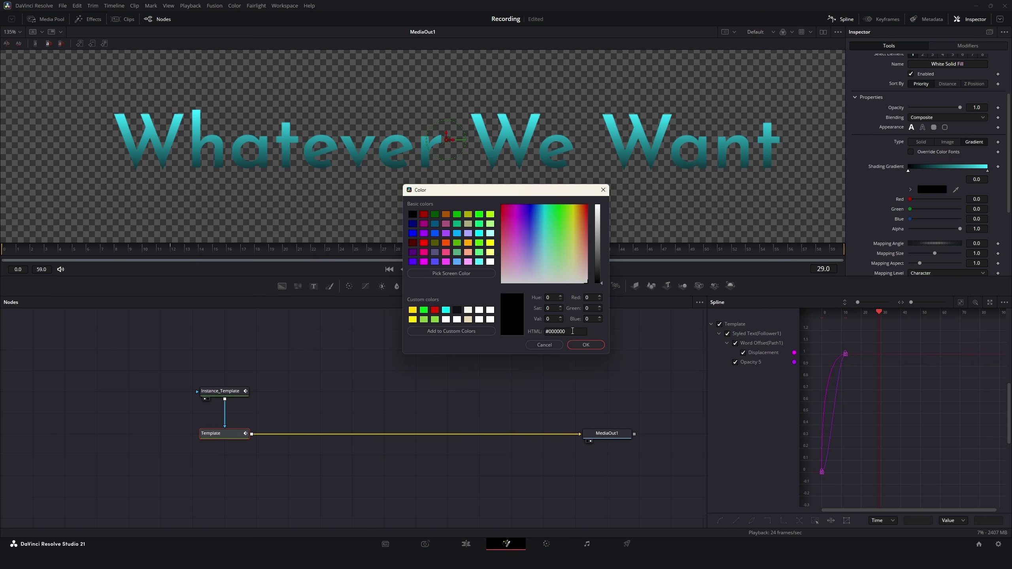
triple_click(572, 331)
key(ctrl+v)
drag(597, 219, 601, 229)
click(593, 345)
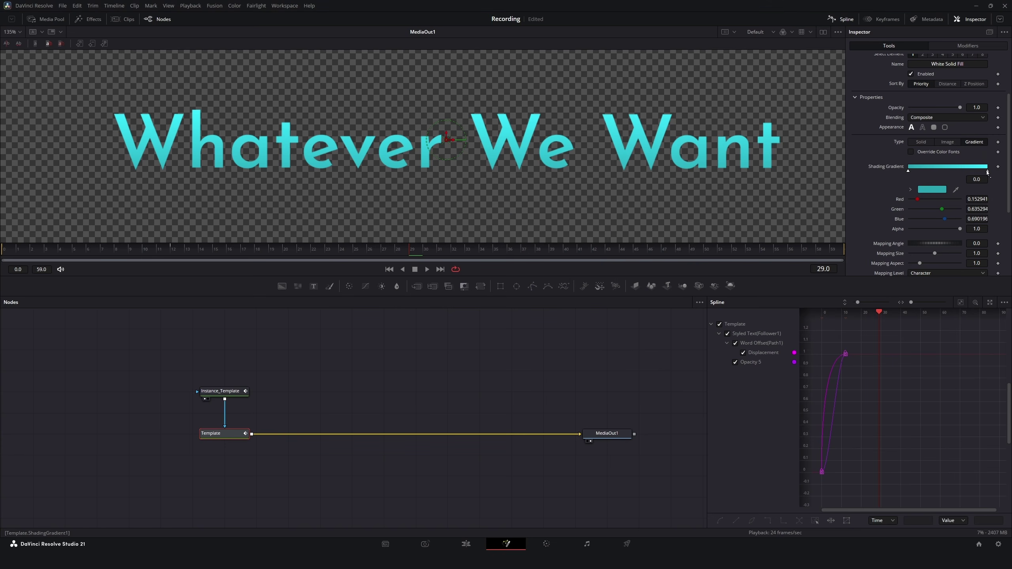
Move the gradient stops inward, placing the bright cyan stop at about 0.8 and the dark teal stop at about 0.15
mouse_move(988, 171)
mouse_down()
mouse_move(950, 172)
mouse_move(971, 172)
mouse_up()
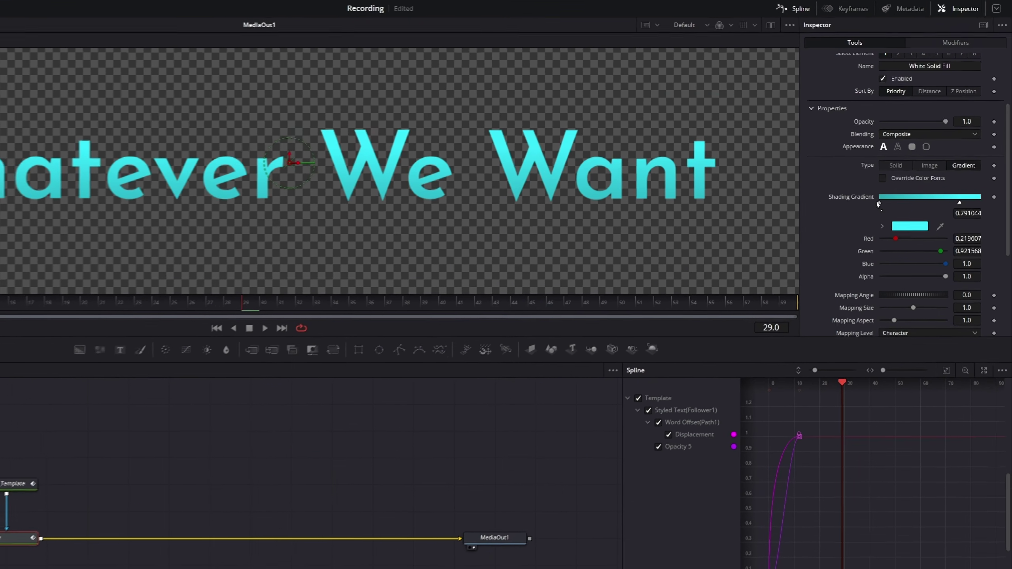
mouse_move(878, 204)
mouse_down()
mouse_move(925, 204)
mouse_move(870, 218)
mouse_up()
click(956, 217)
click(897, 217)
drag(955, 217, 956, 218)
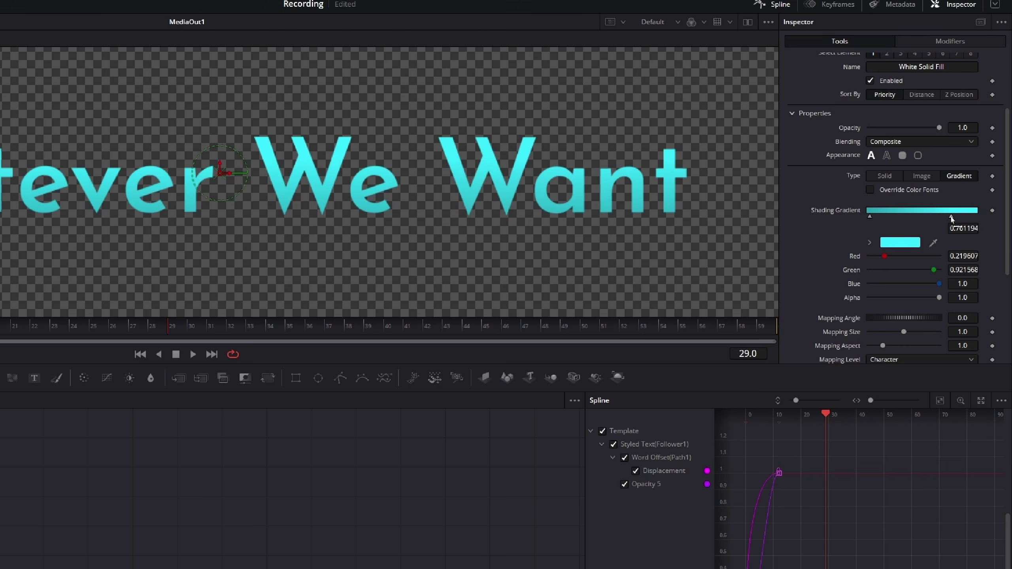
drag(870, 217, 883, 218)
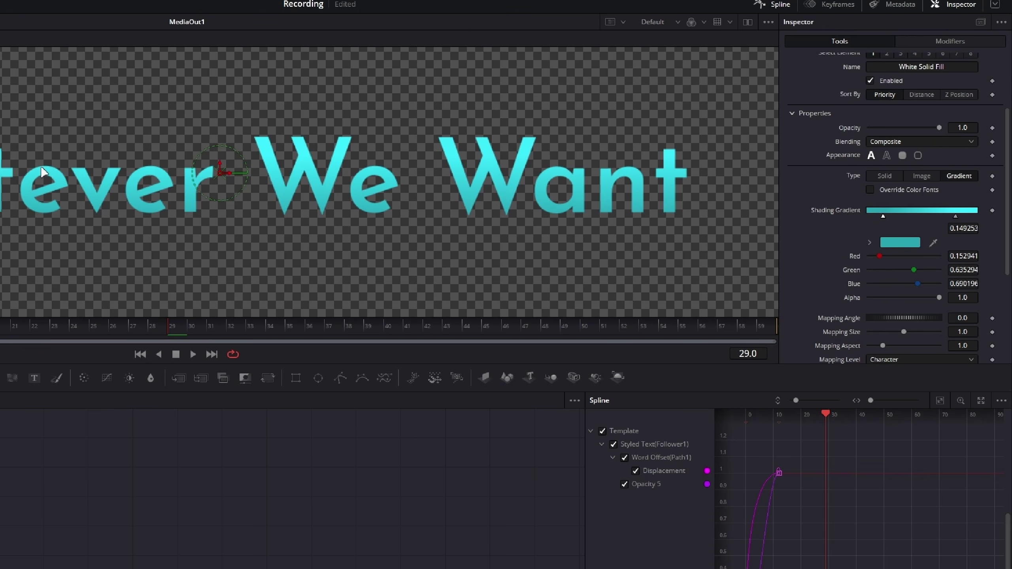
scroll(142, 143, down, 1)
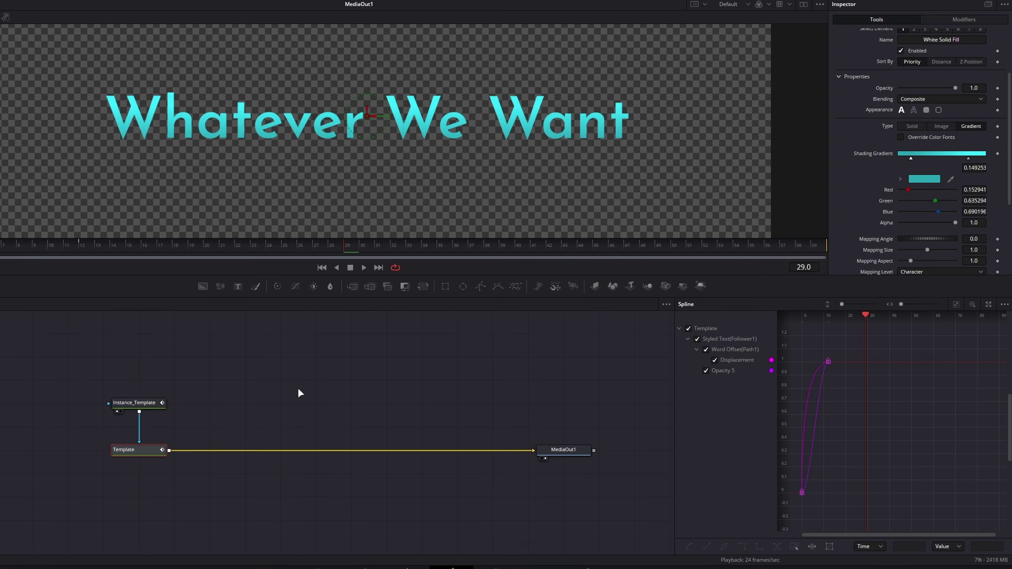
Add a Bevel node between Template and MediaOut1
key(ctrl+space)
text(text)
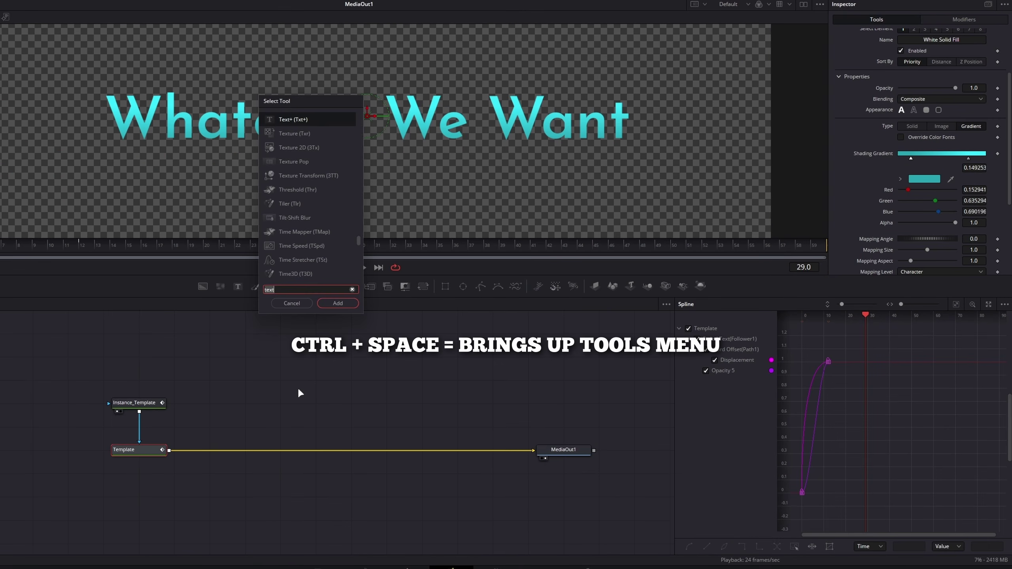
text(bevel)
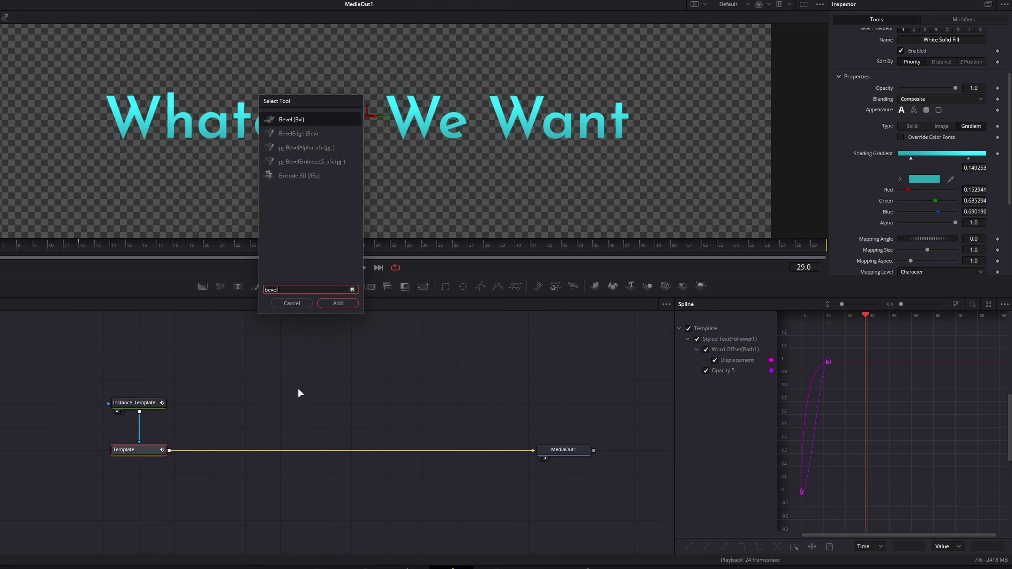
key(Return)
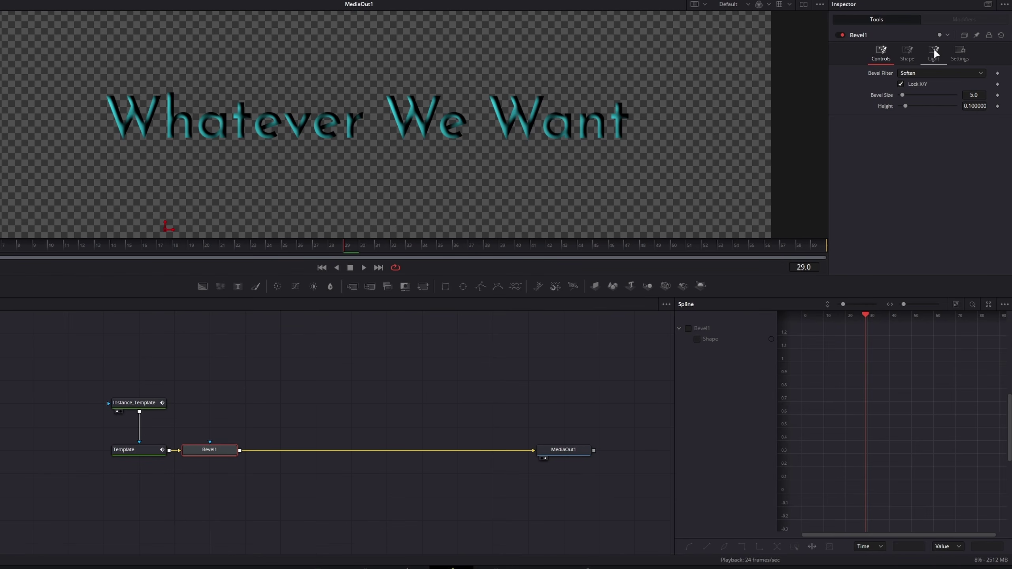
Set the bevel filter to Box, the bevel size to 0.2 and the height to about 0.006
click(922, 73)
click(905, 84)
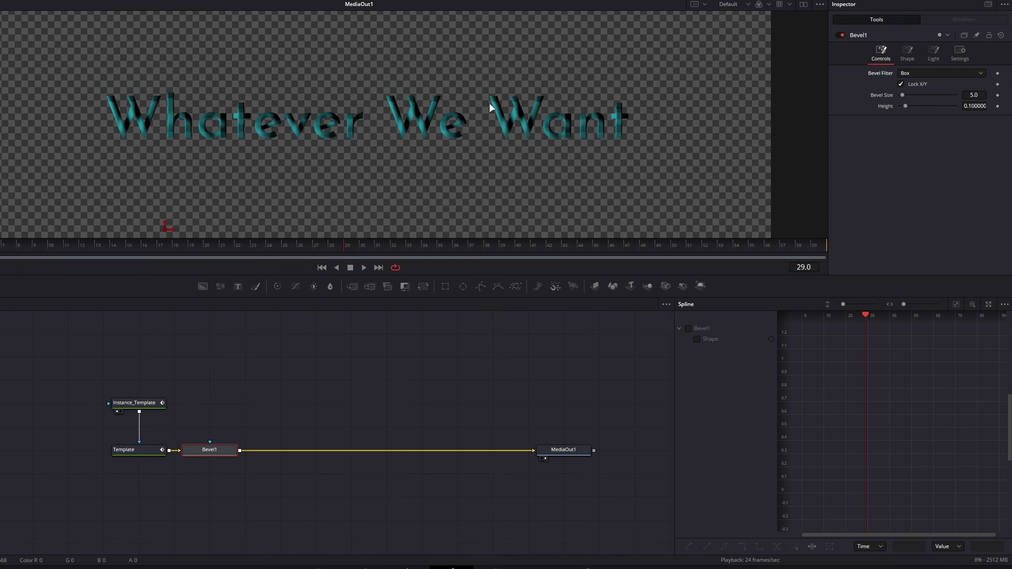
scroll(429, 111, up, 1)
drag(902, 95, 900, 106)
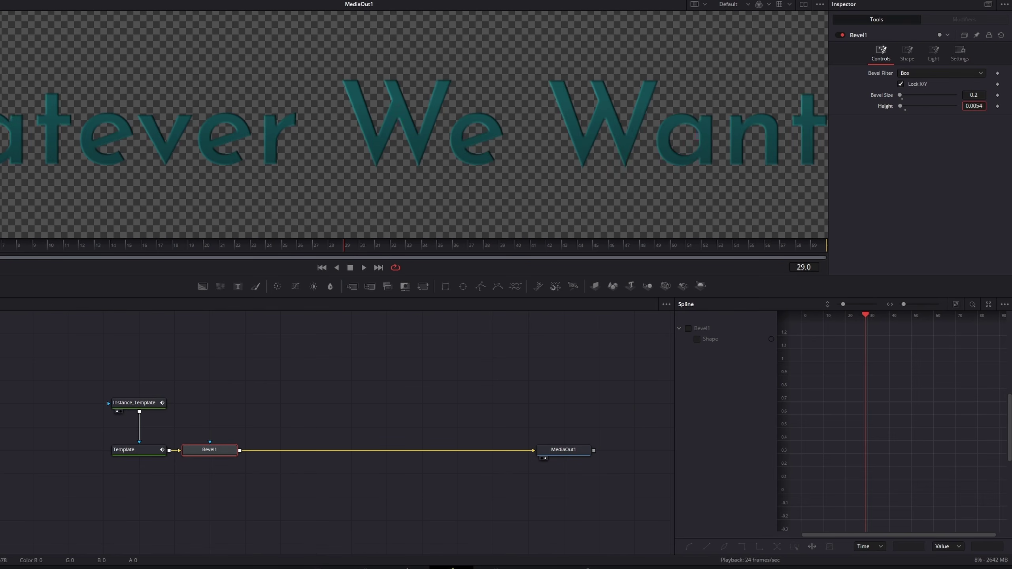
scroll(779, 135, down, 3)
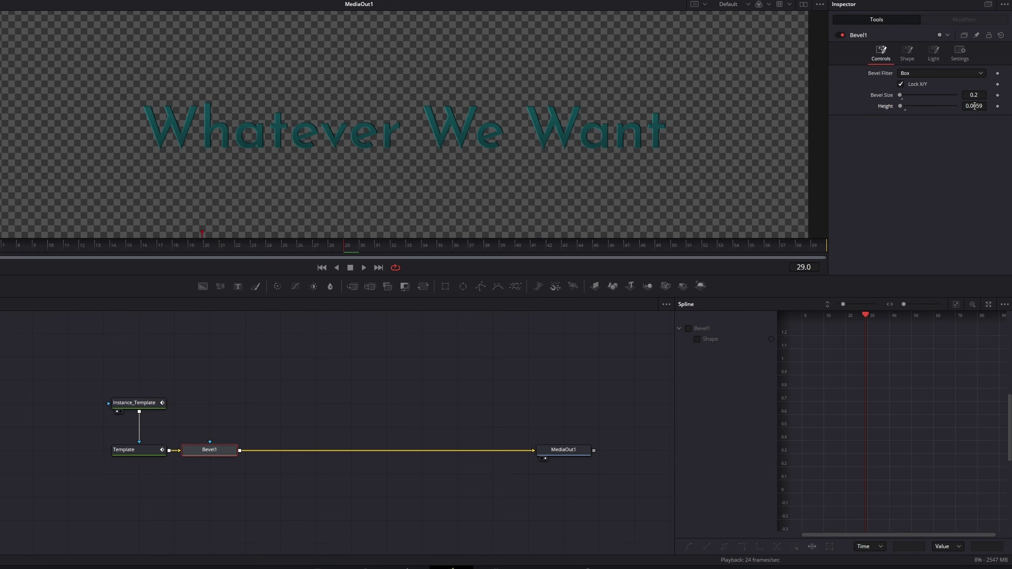
Move the bevel's light position above the title's first letter, to about X 0.17, Y 0.60
click(934, 52)
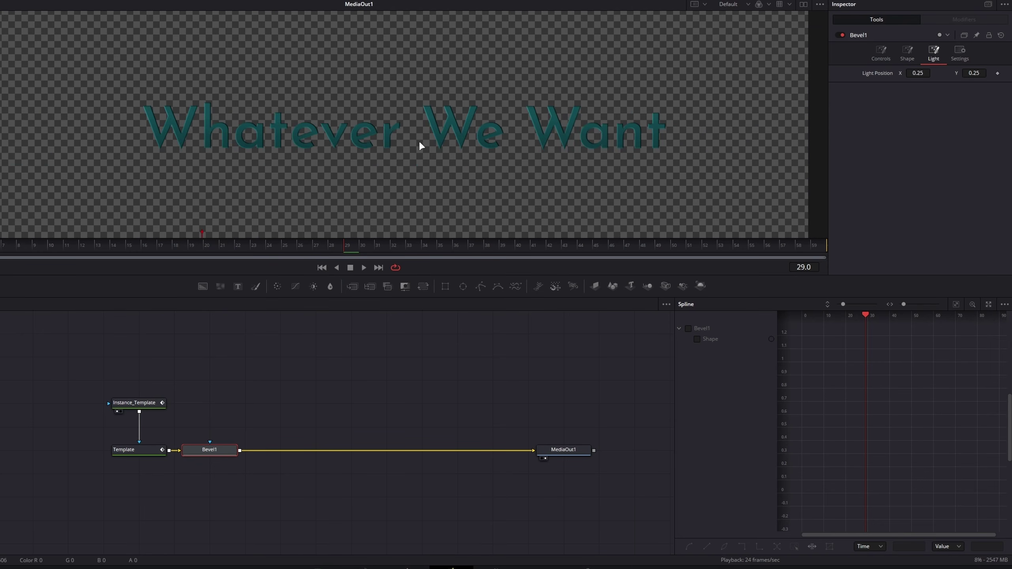
scroll(422, 135, down, 2)
drag(205, 211, 141, 54)
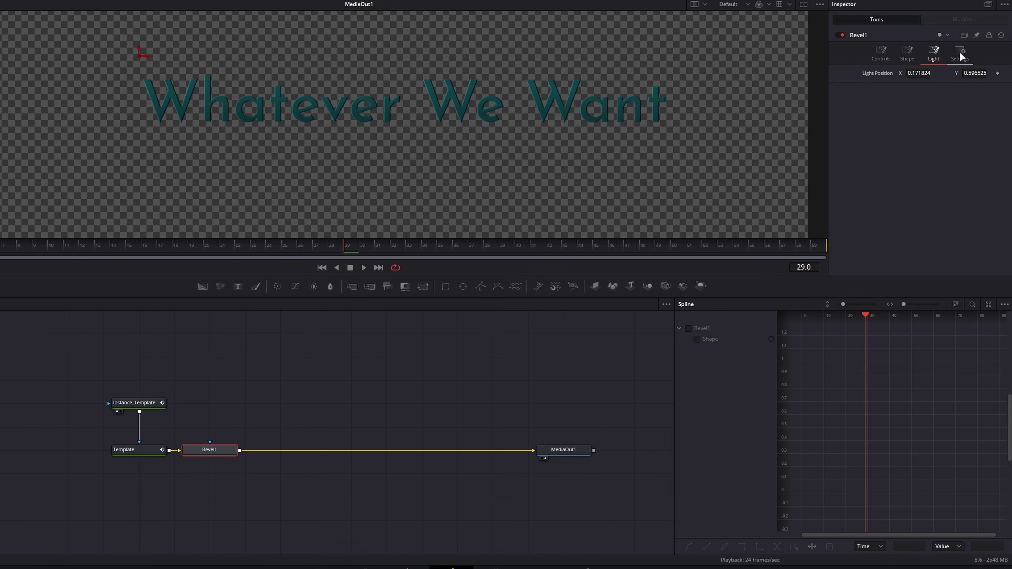
Reduce Bevel1's blend to 0.543 and check the letter edges up close
click(960, 52)
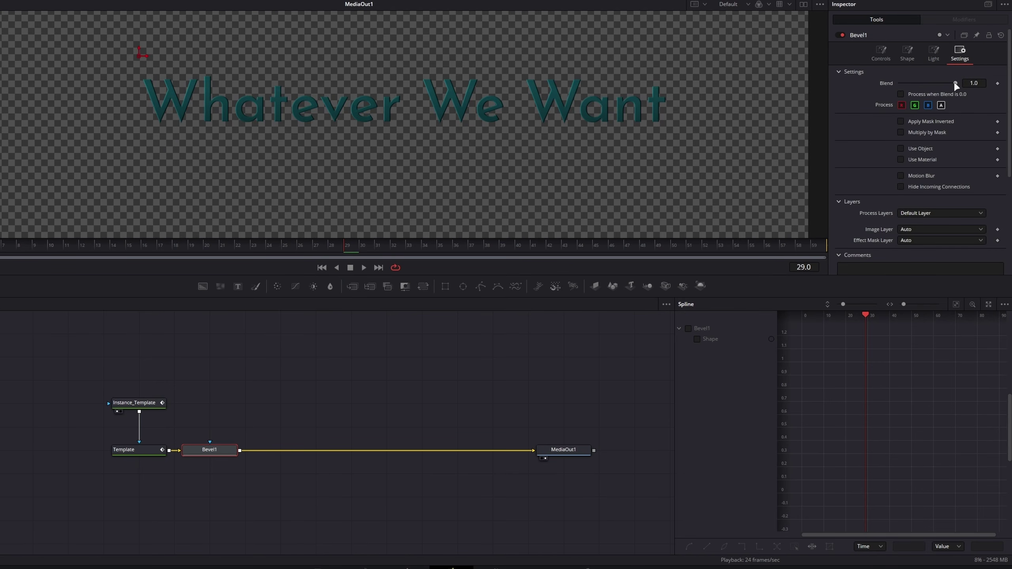
drag(950, 85, 930, 85)
scroll(508, 120, up, 5)
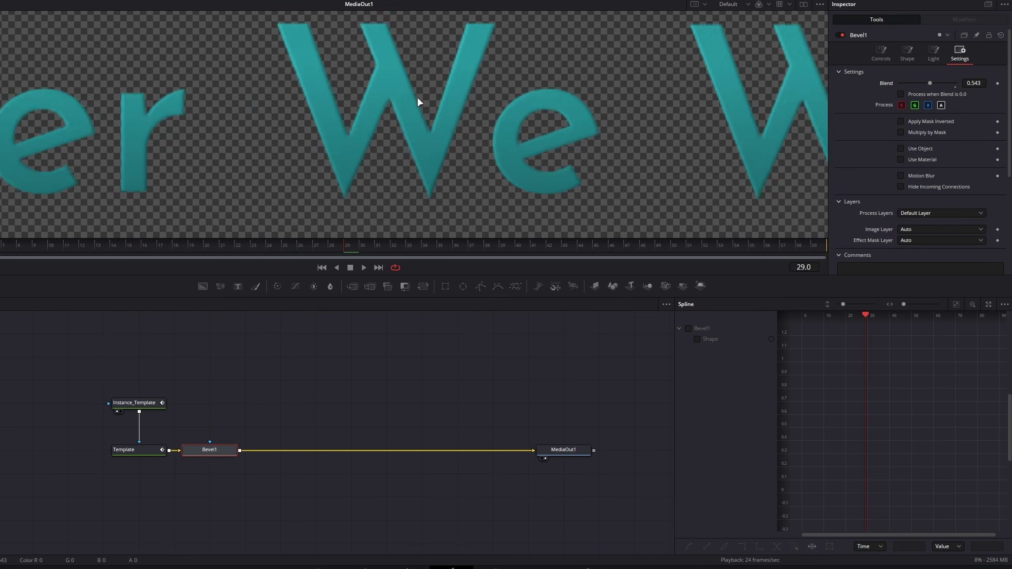
scroll(374, 116, down, 2)
scroll(375, 116, down, 1)
scroll(398, 136, up, 3)
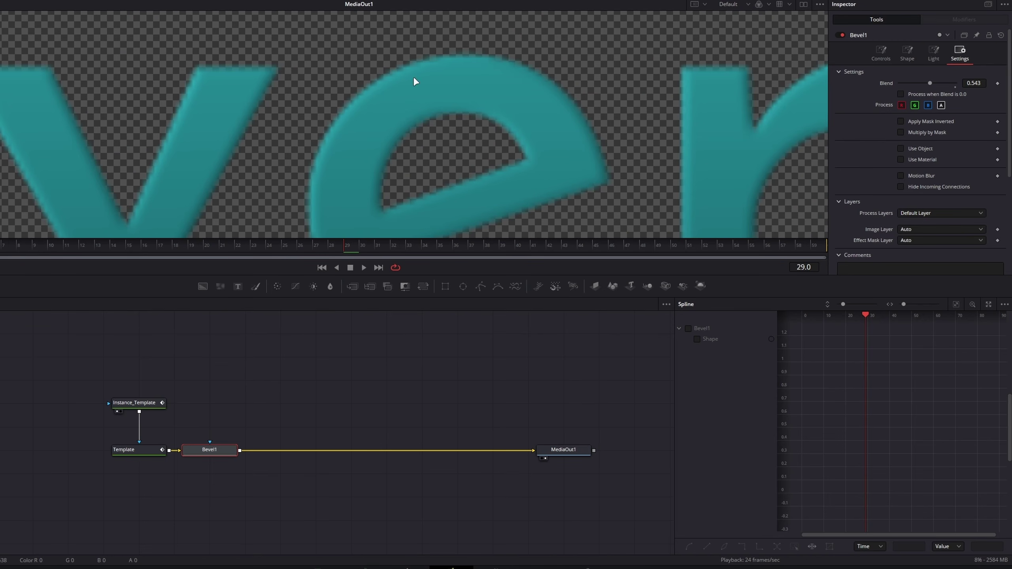
scroll(397, 115, down, 5)
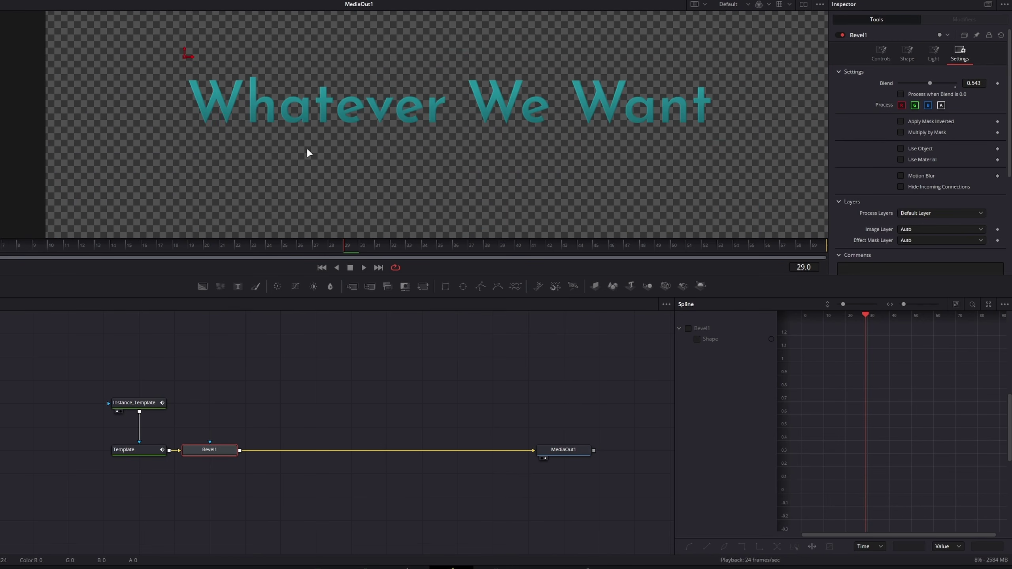
click(249, 128)
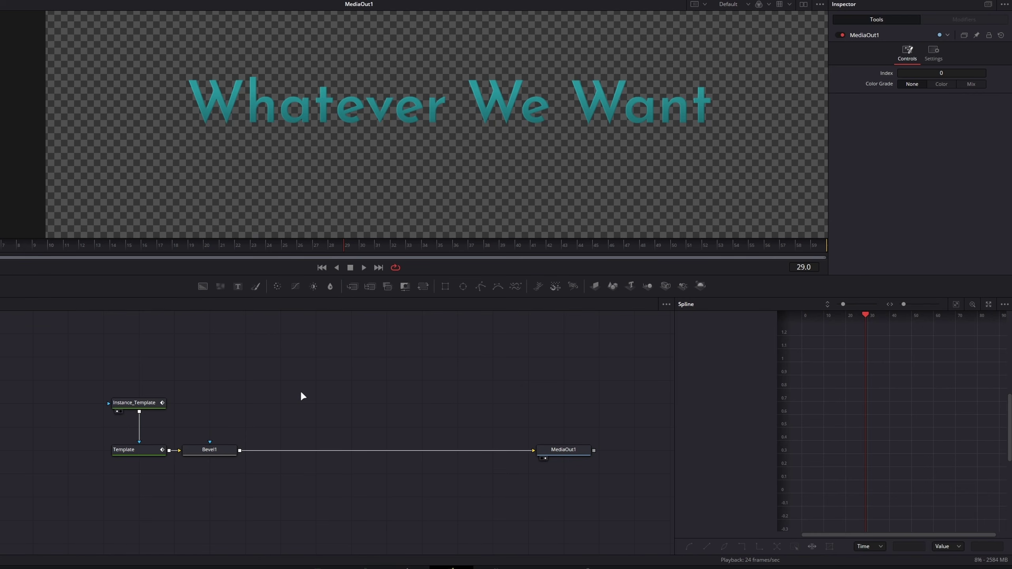
Insert an fx_DreamGlowPro node between Bevel1 and MediaOut1
key(shift+space)
text(dreamg)
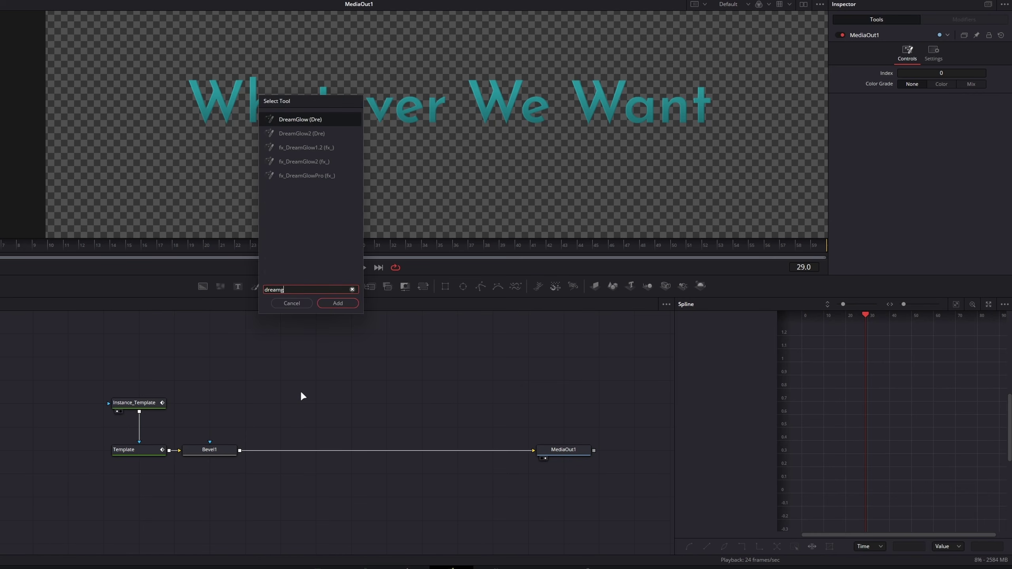
key(Down)
key(Down)
key(Down)
key(Down)
key(Return)
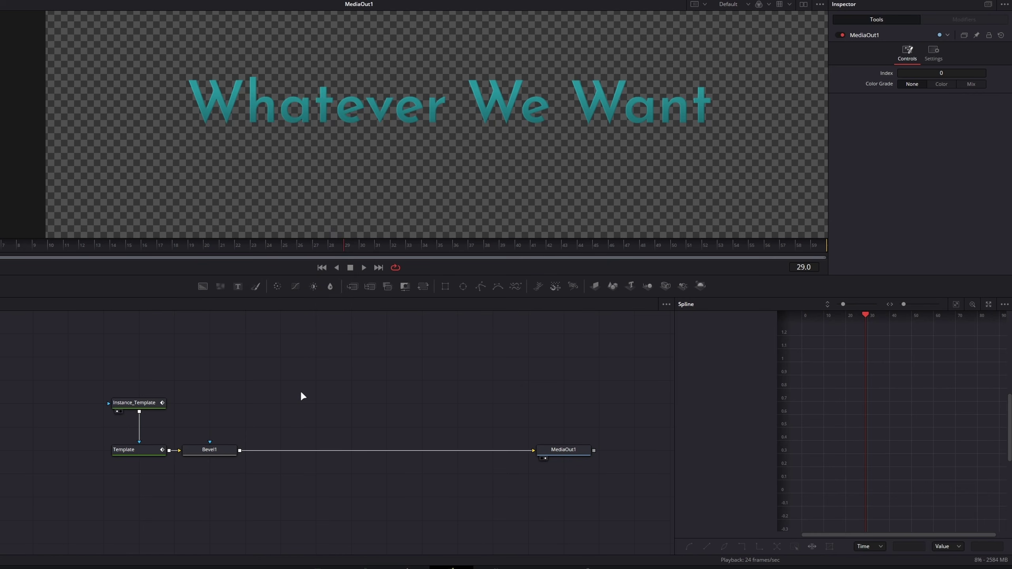
drag(293, 452, 296, 450)
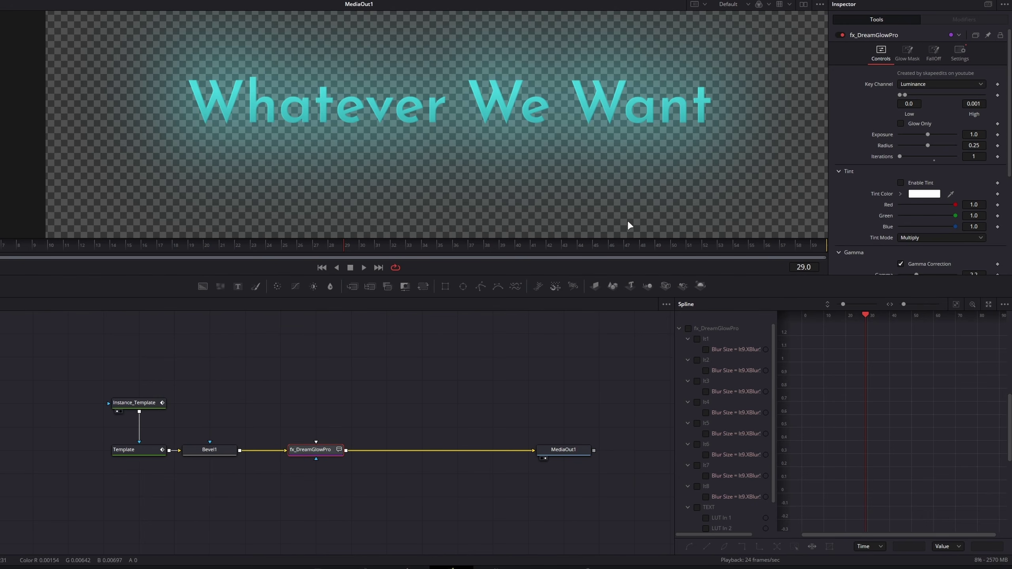
Try the dream glow with exposure 0.6, radius 0.216 and 9 iterations, and delete its node
click(974, 134)
text(0.23)
key(Return)
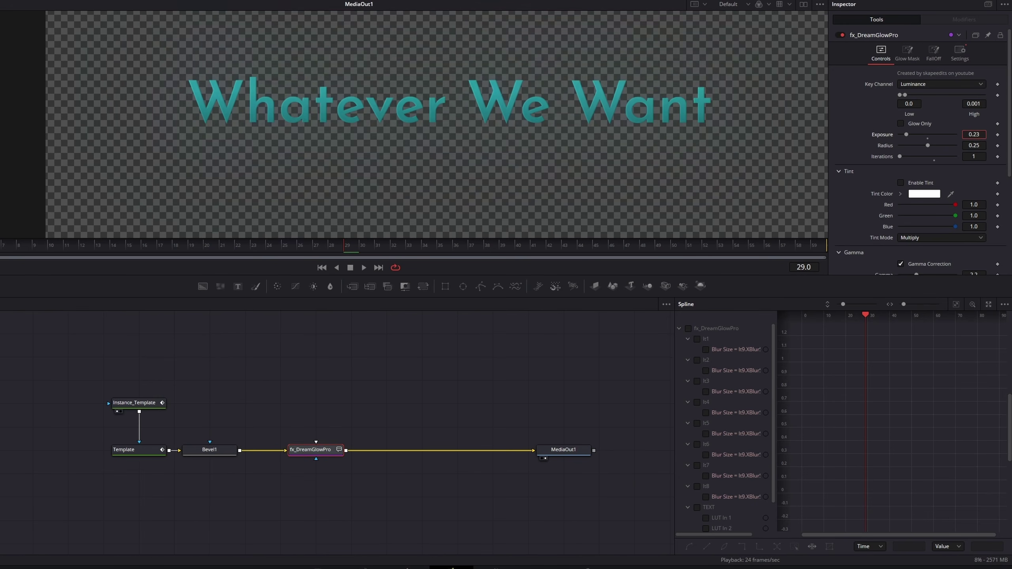
drag(974, 134, 996, 135)
drag(900, 156, 967, 135)
click(974, 145)
text(0.015)
key(Return)
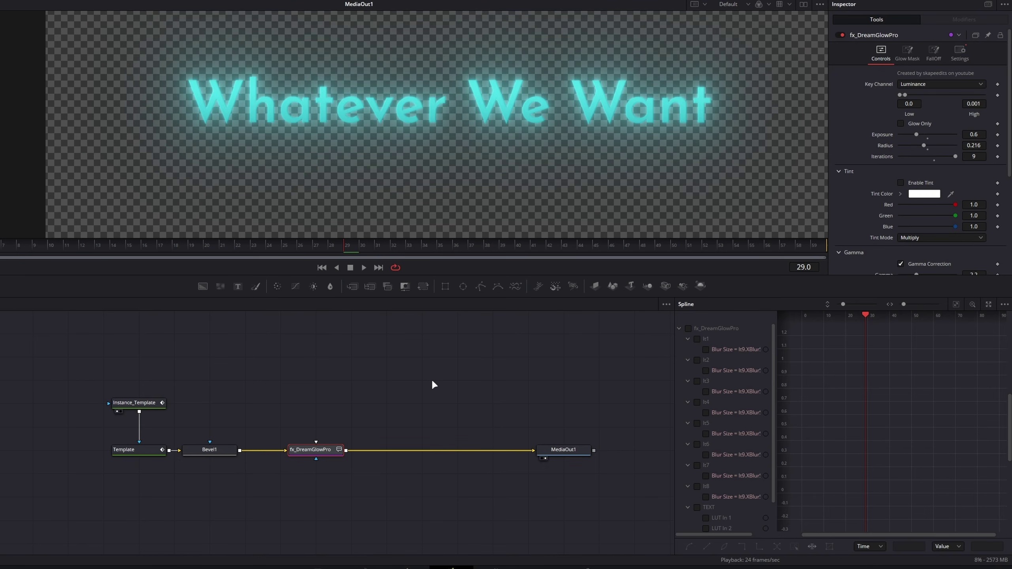
drag(405, 405, 288, 458)
key(Delete)
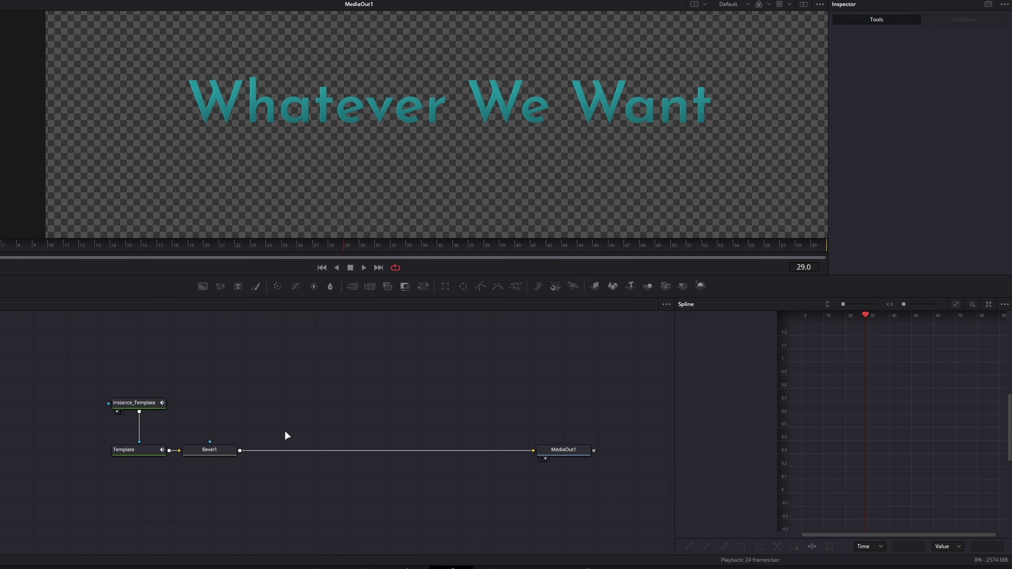
Insert a Soft Glow node between Bevel1 and MediaOut1
key(shift+space)
text(soft)
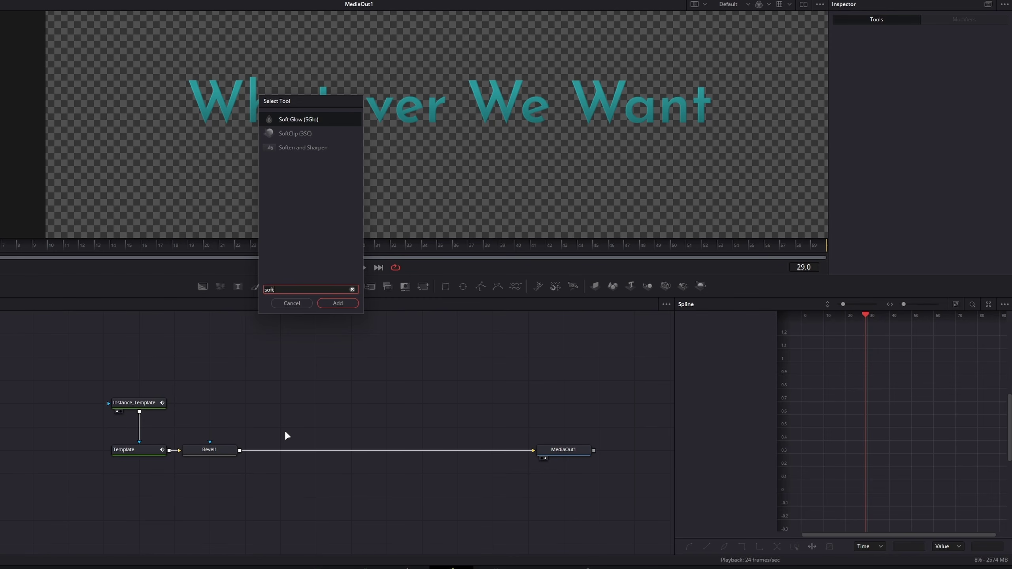
key(Return)
drag(409, 397, 298, 449)
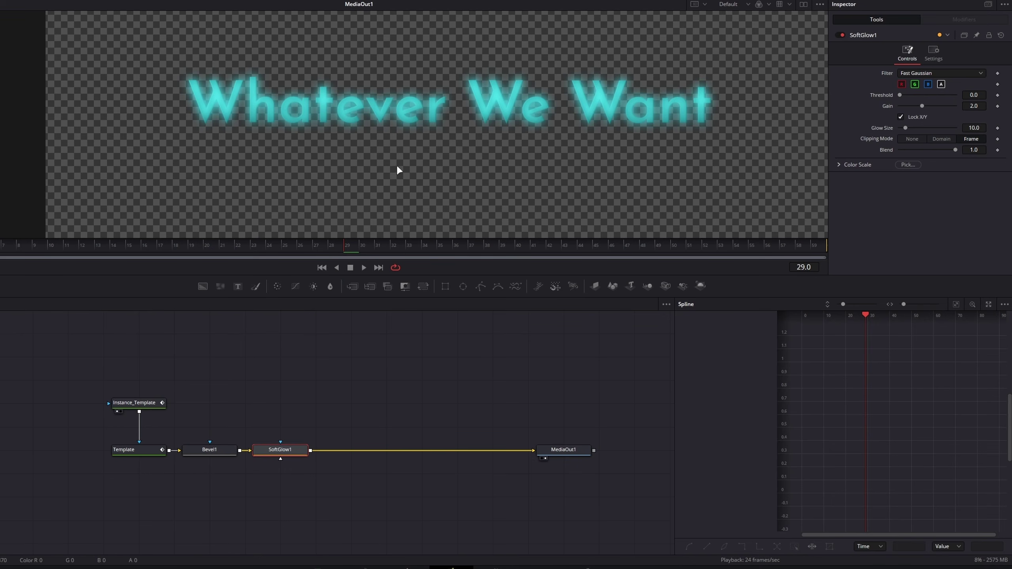
Set SoftGlow1's gain to about 2.56 and its glow size to 0.8
scroll(491, 100, up, 5)
drag(922, 105, 960, 127)
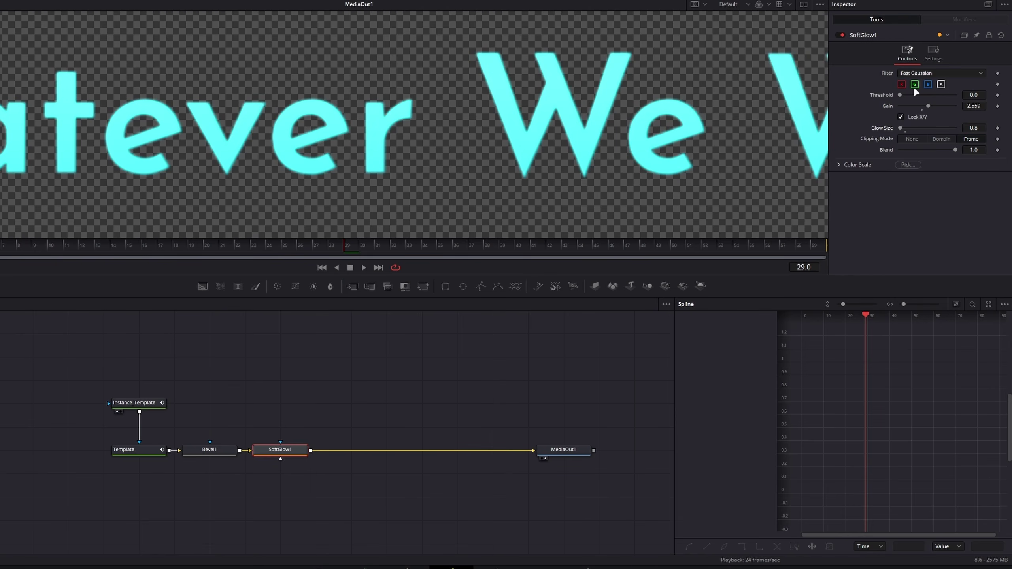
scroll(810, 123, down, 3)
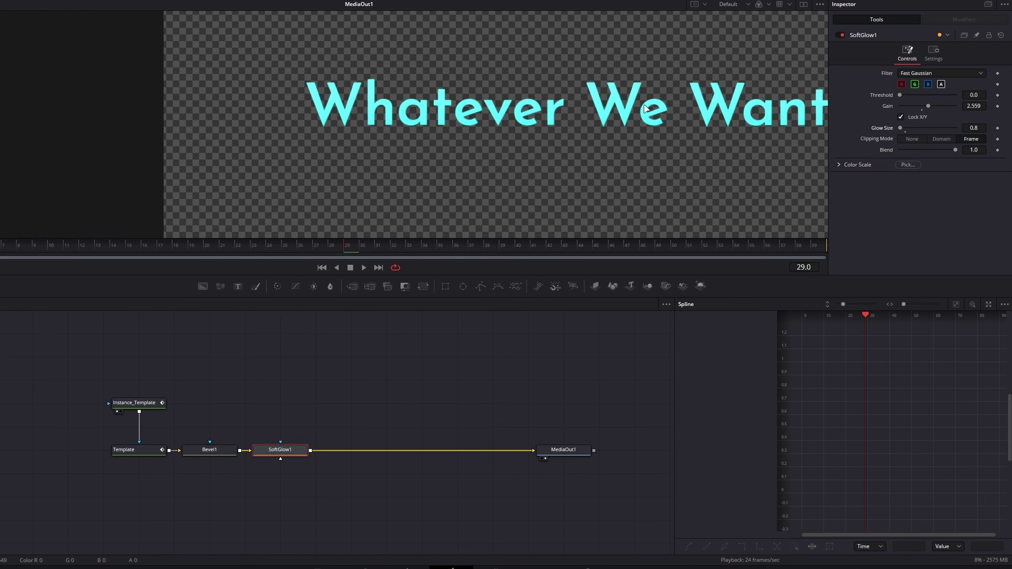
scroll(621, 140, right, 2)
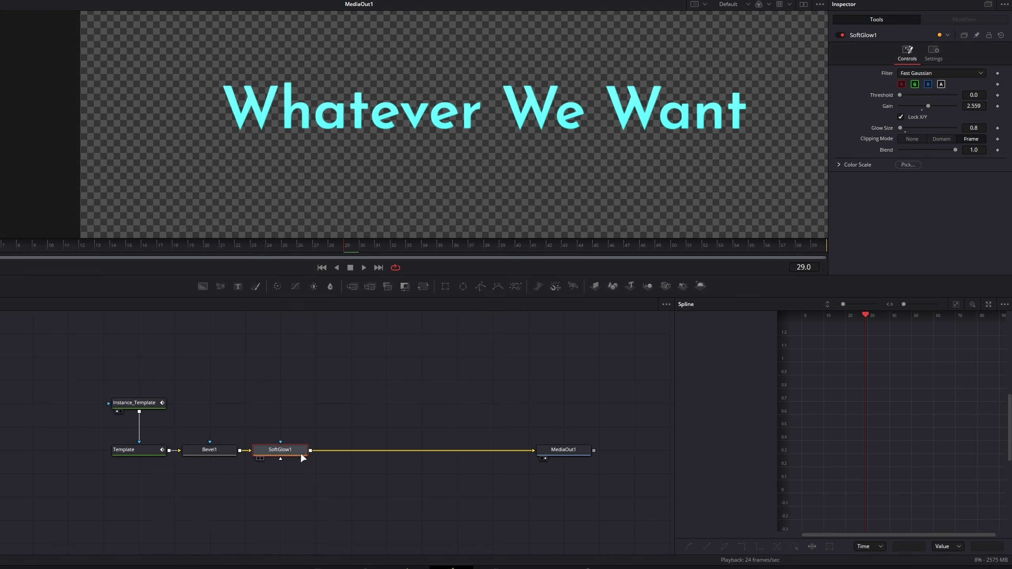
Duplicate SoftGlow1 directly after itself and set the copy's gain to about 0.91 and glow size to 2.4
key(ctrl+v)
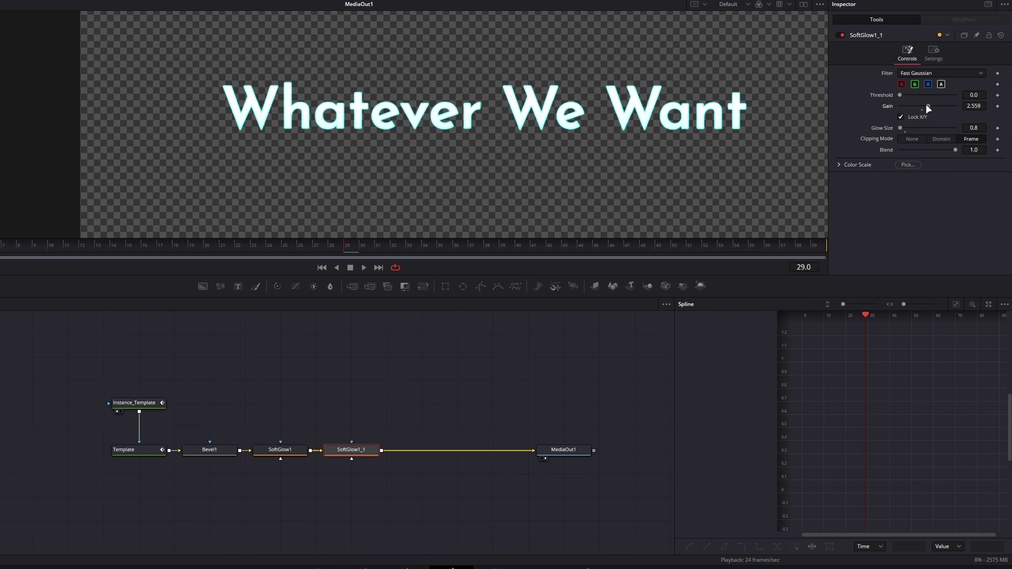
drag(927, 106, 902, 128)
scroll(653, 115, up, 3)
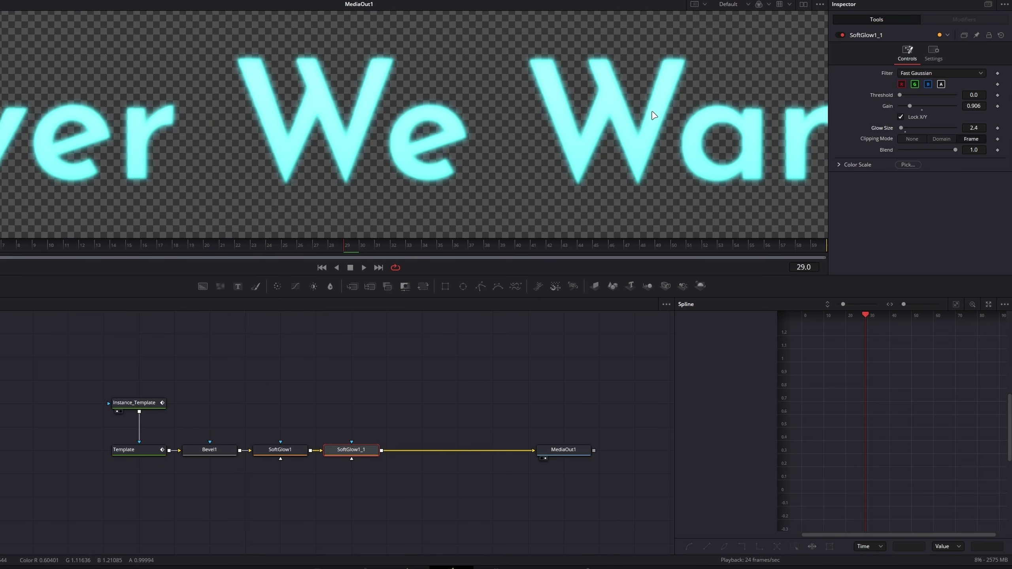
scroll(570, 216, down, 3)
Move MediaOut1 farther from the second soft glow to make room for more nodes
drag(435, 425, 292, 362)
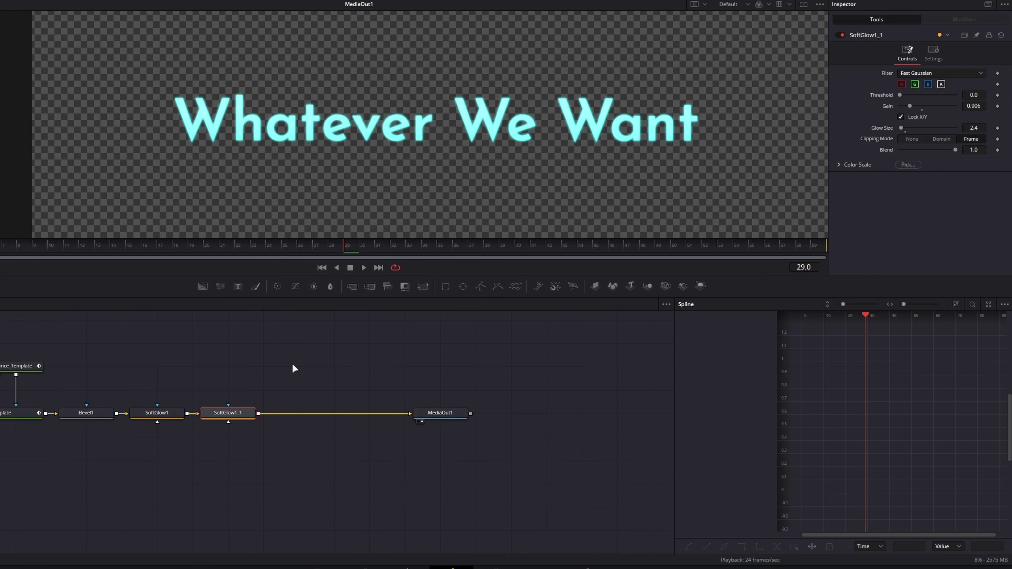
drag(434, 413, 504, 413)
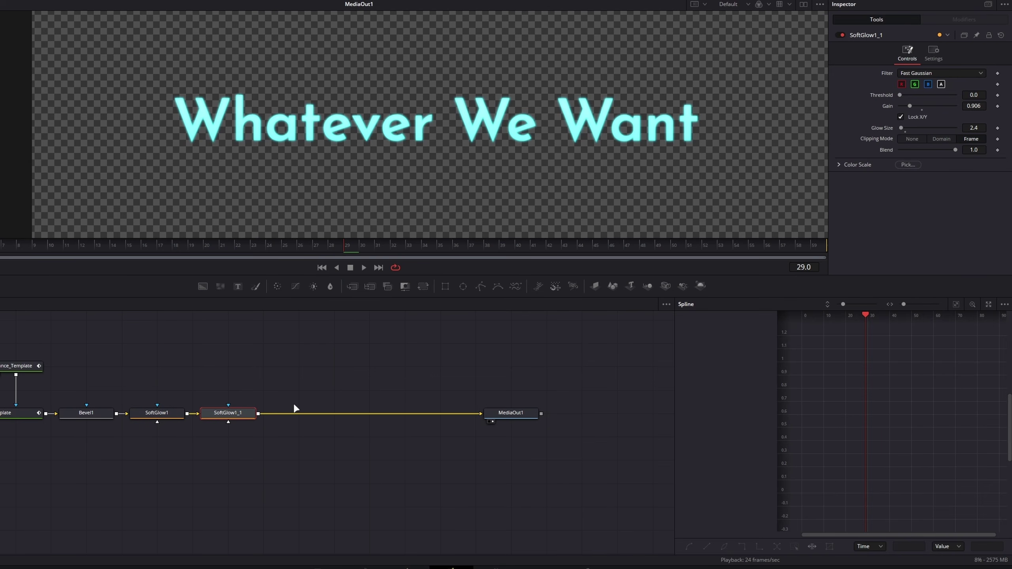
Paste a third soft glow after SoftGlow1_1 and set its gain to about 0.2 and glow size to 24.4
key(ctrl+v)
drag(910, 106, 914, 128)
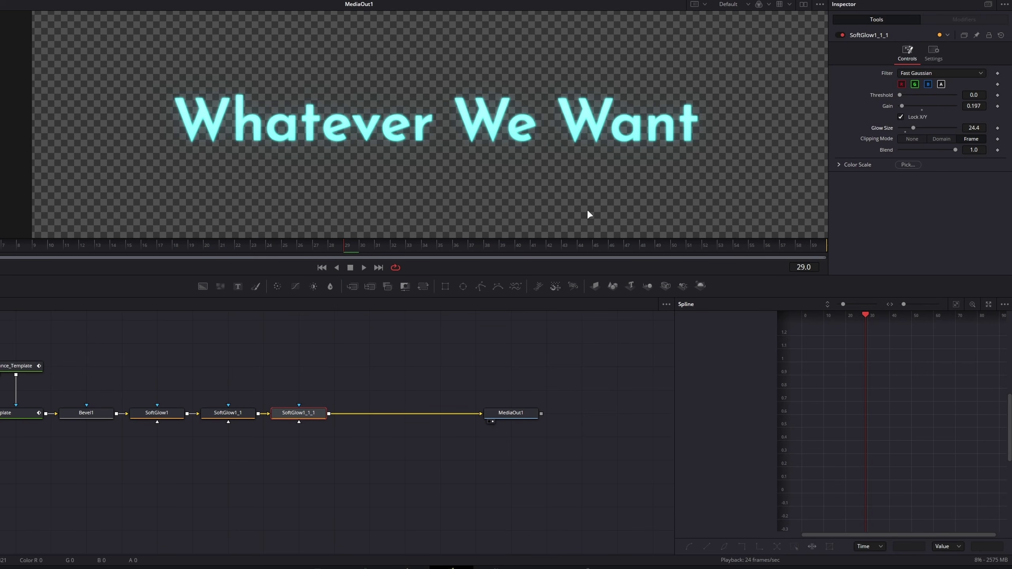
Bypass and re-enable the three soft glow nodes together to compare the title with and without glow
scroll(268, 89, down, 2)
drag(357, 360, 140, 456)
key(ctrl+p)
key(ctrl+p)
key(ctrl+p)
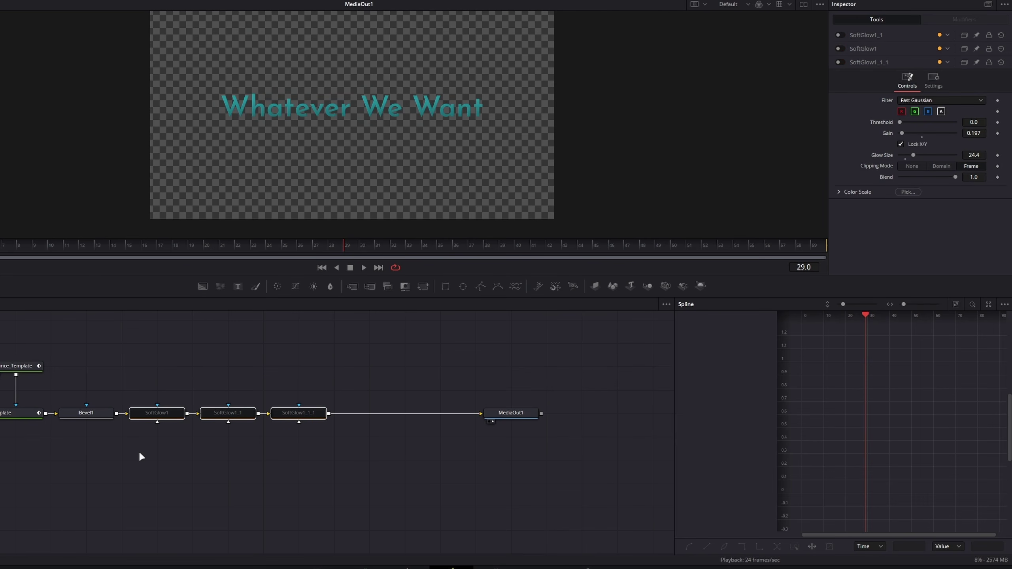
key(ctrl+p)
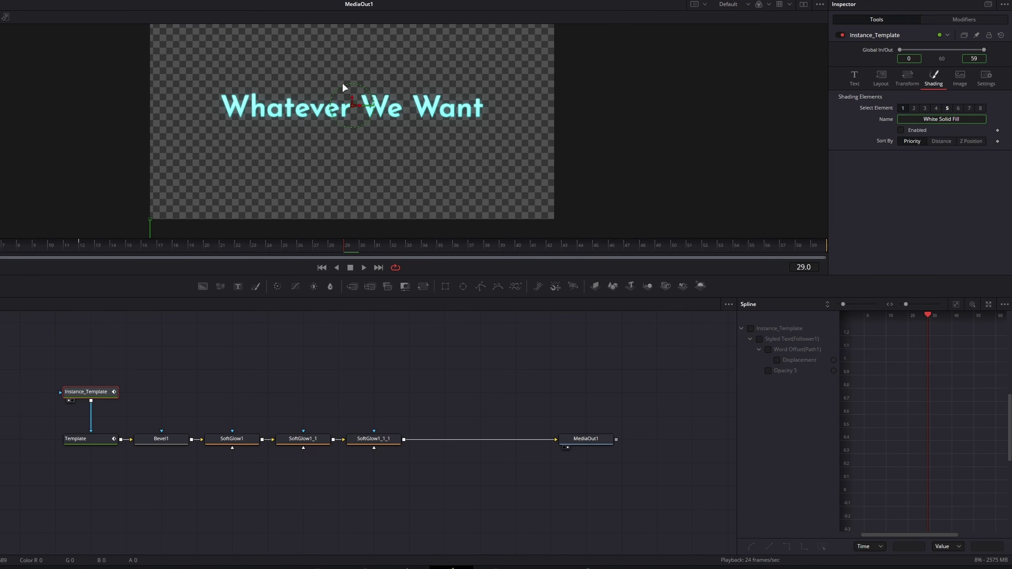
Try enabling the Black Shadow shading element on the Template text and check it at several frames
scroll(344, 79, up, 3)
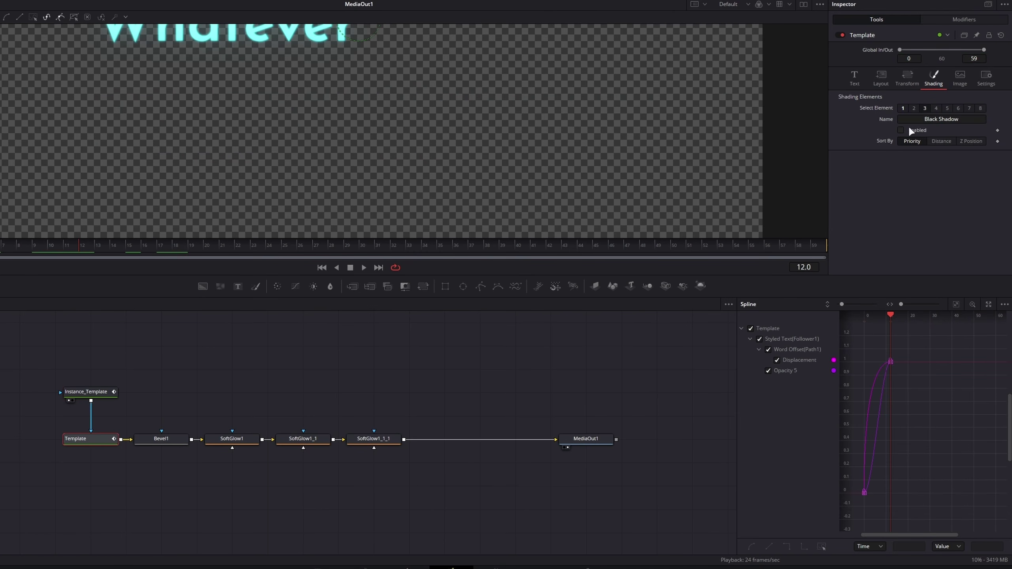
drag(0, 244, 376, 244)
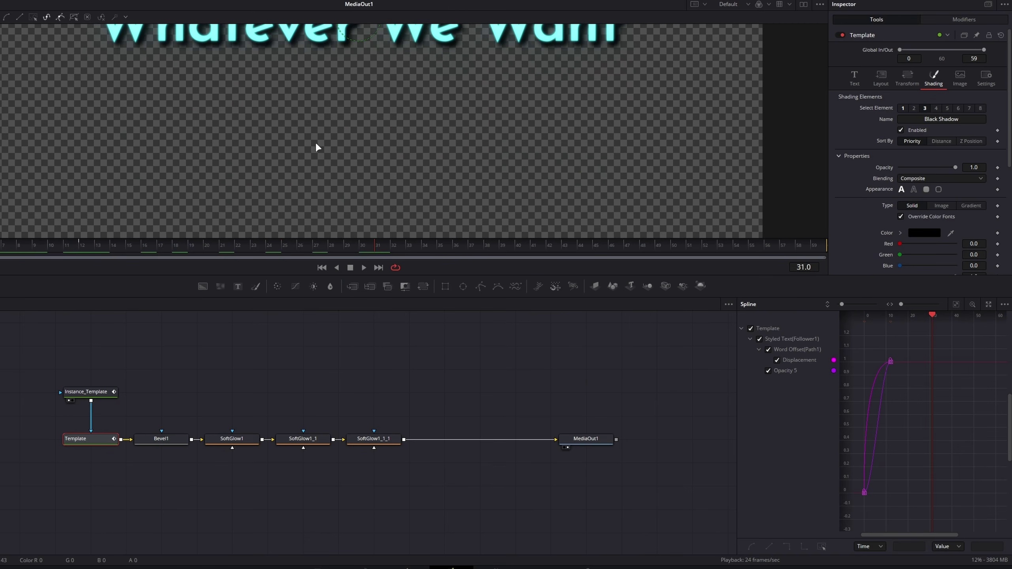
scroll(312, 138, up, 3)
scroll(262, 129, down, 3)
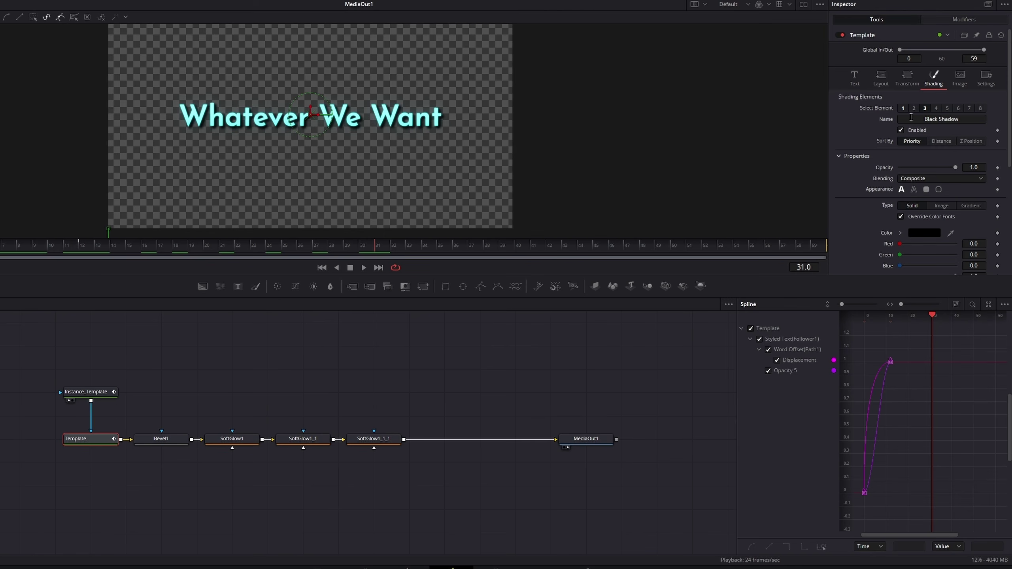
click(926, 19)
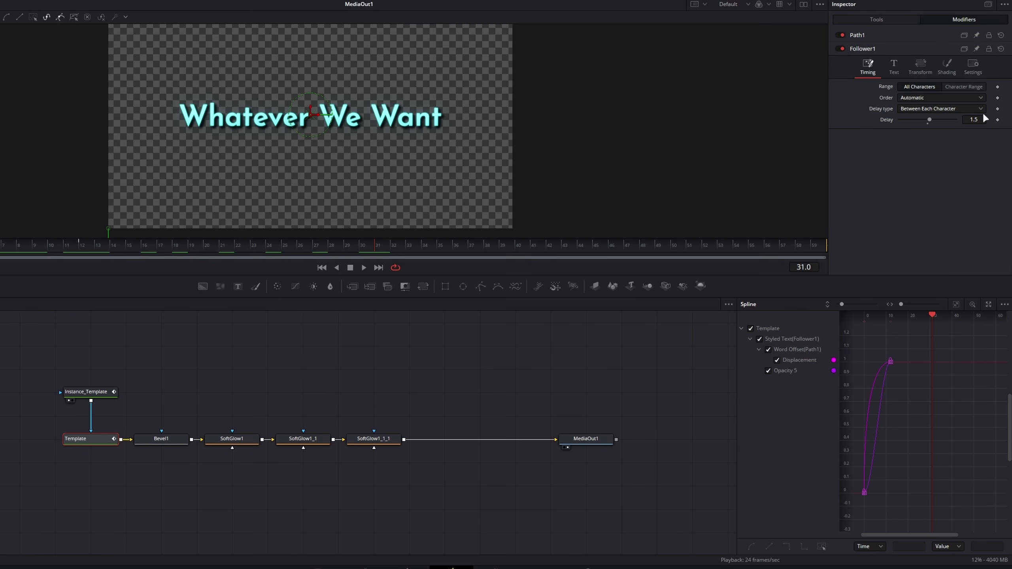
click(889, 18)
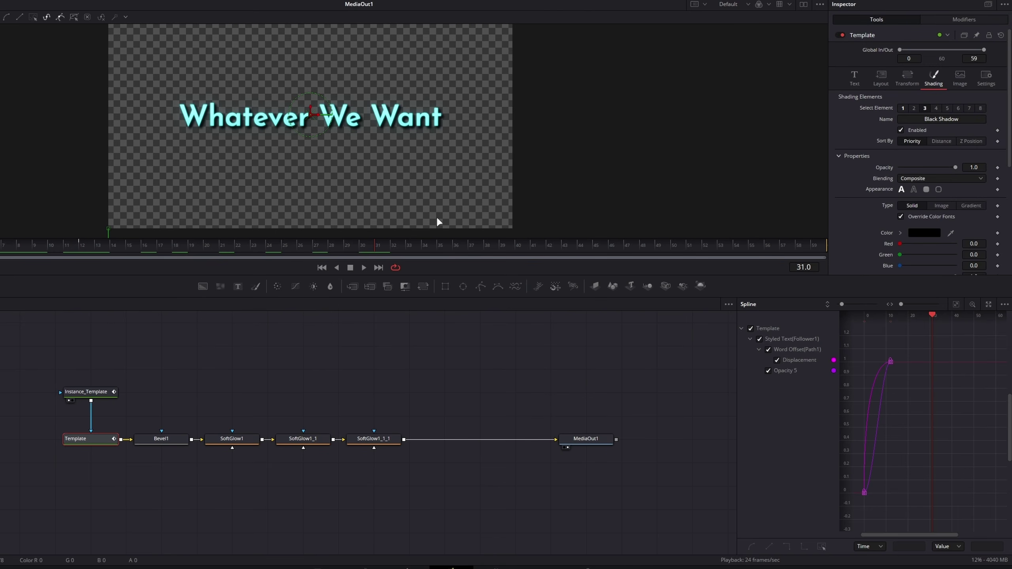
Insert a Drop Shadow node between SoftGlow1_1_1 and MediaOut1
drag(511, 442, 401, 391)
click(244, 428)
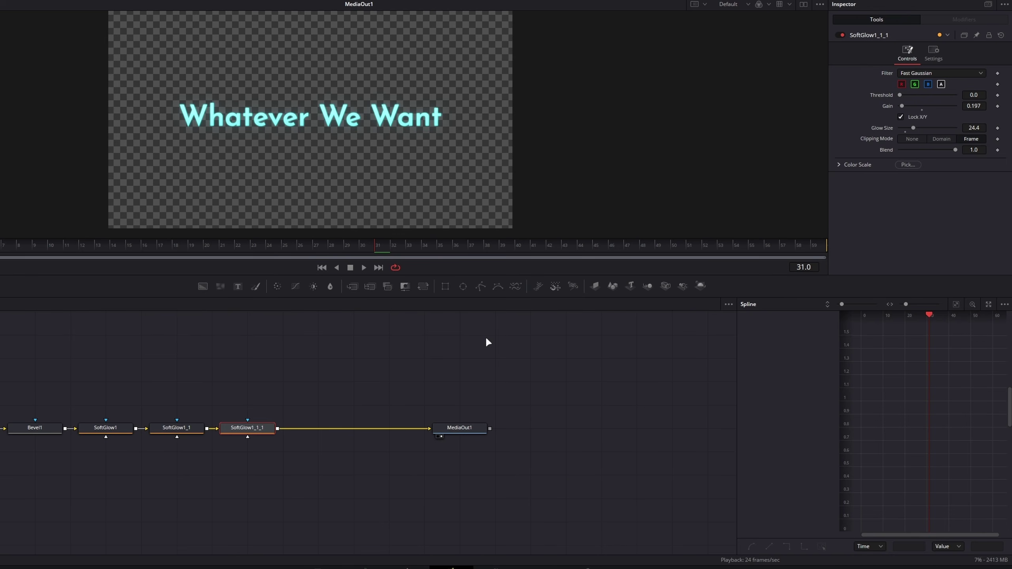
key(shift+space)
text(drop)
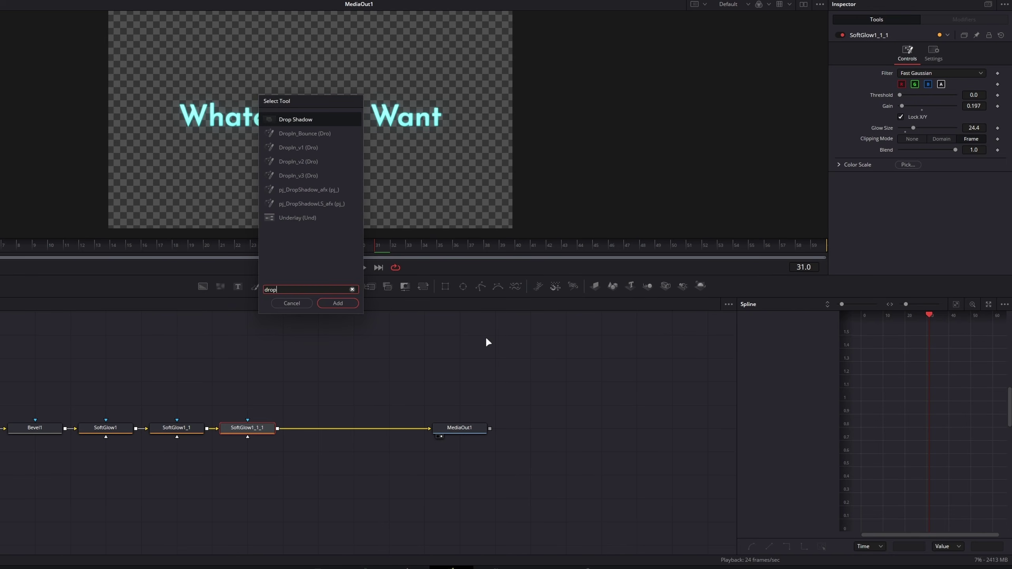
key(Return)
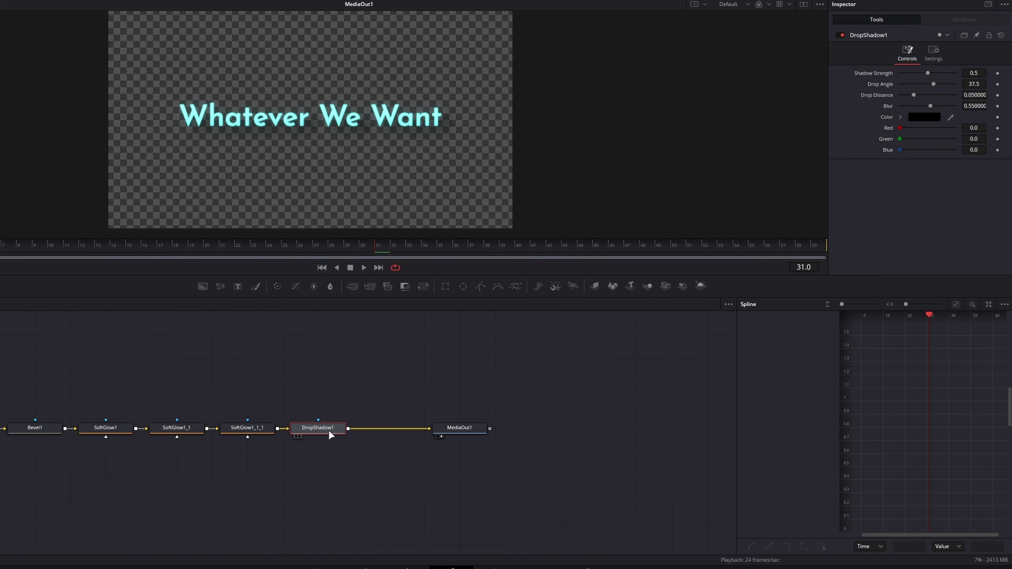
scroll(348, 135, up, 3)
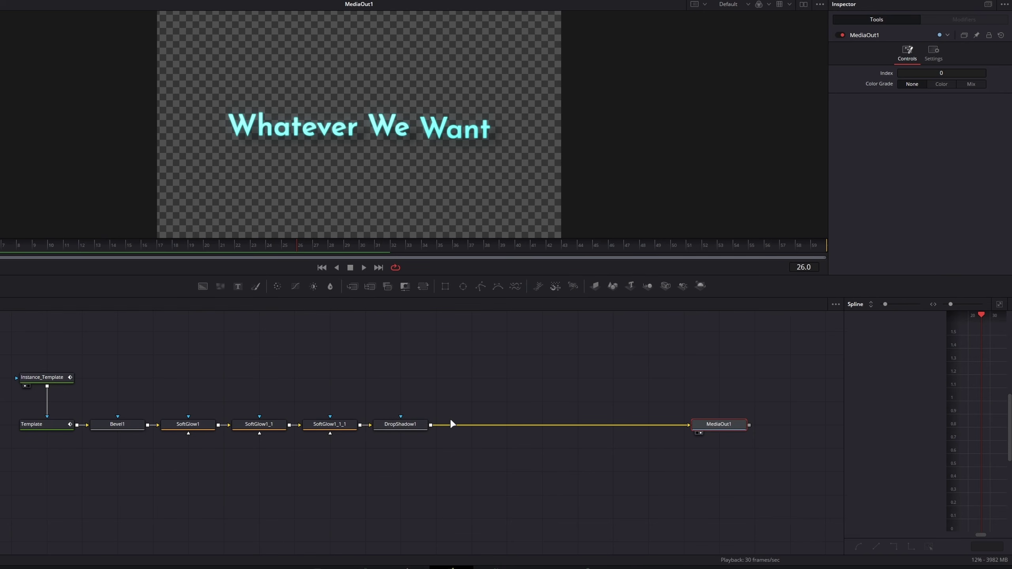
Try a Flicker Addition node after DropShadow1, scrub through the animation and remove the node again
click(409, 430)
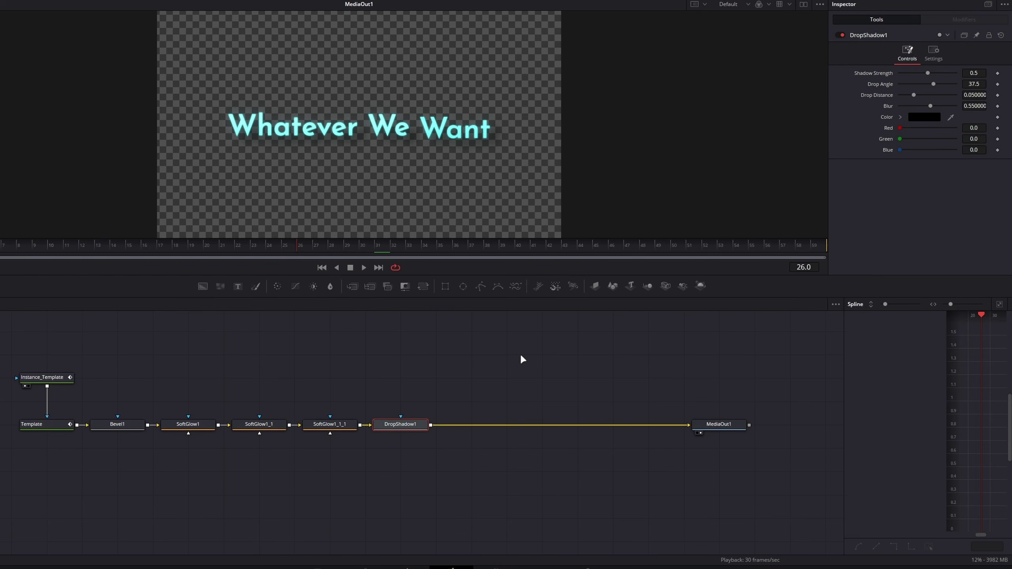
key(shift+space)
text(flic)
key(Down)
key(Down)
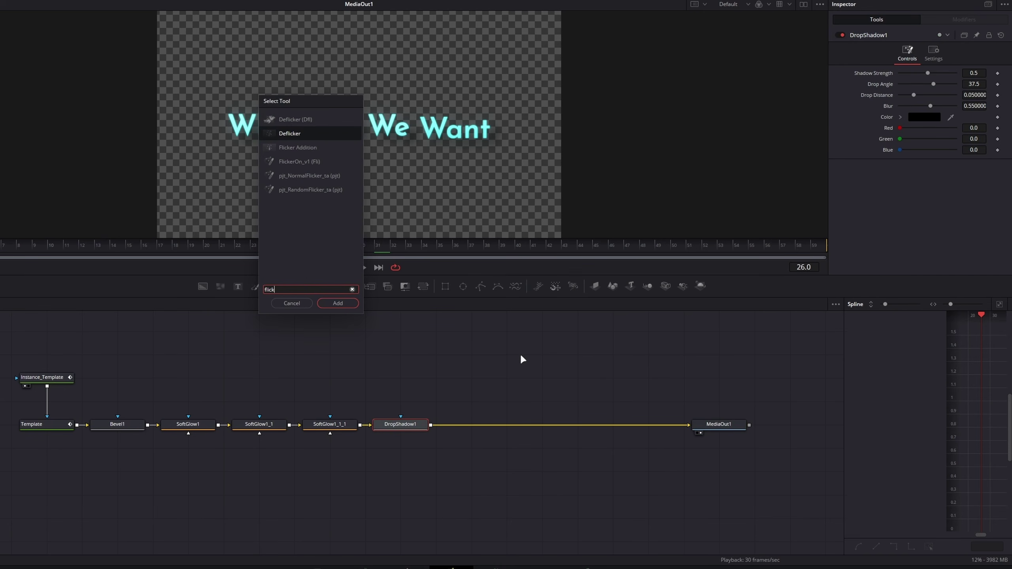
key(Return)
drag(106, 257, 469, 247)
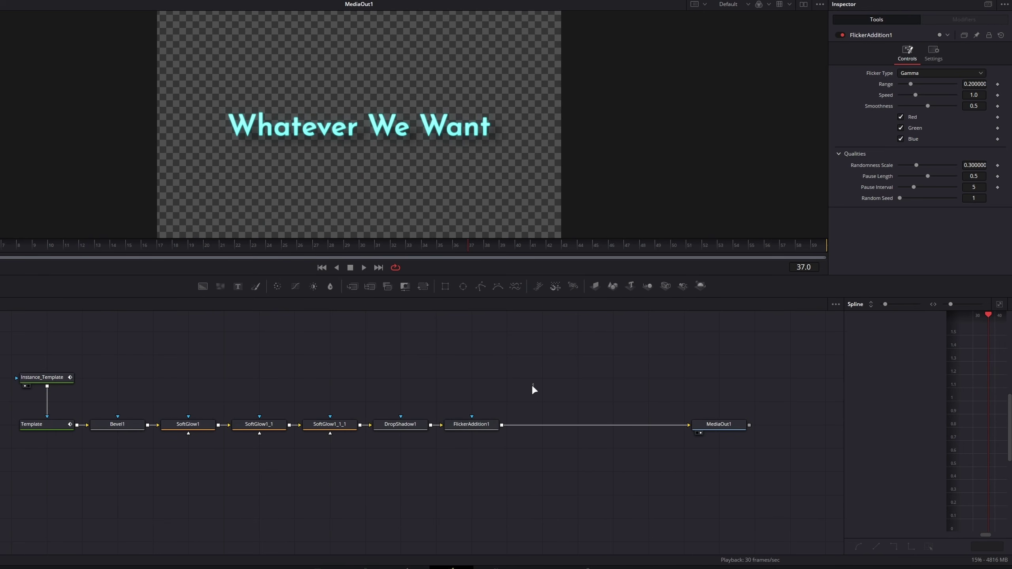
drag(532, 383, 457, 464)
key(Delete)
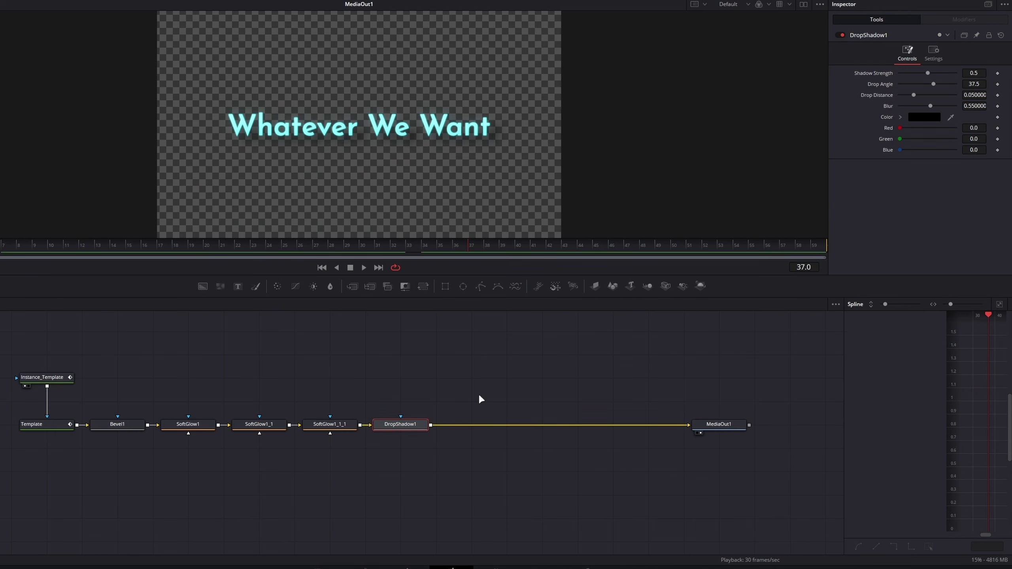
Insert a Stop Motion node after DropShadow1, set its Frame Repeat to 2 and play the animation from the start
key(shift+space)
text(stop)
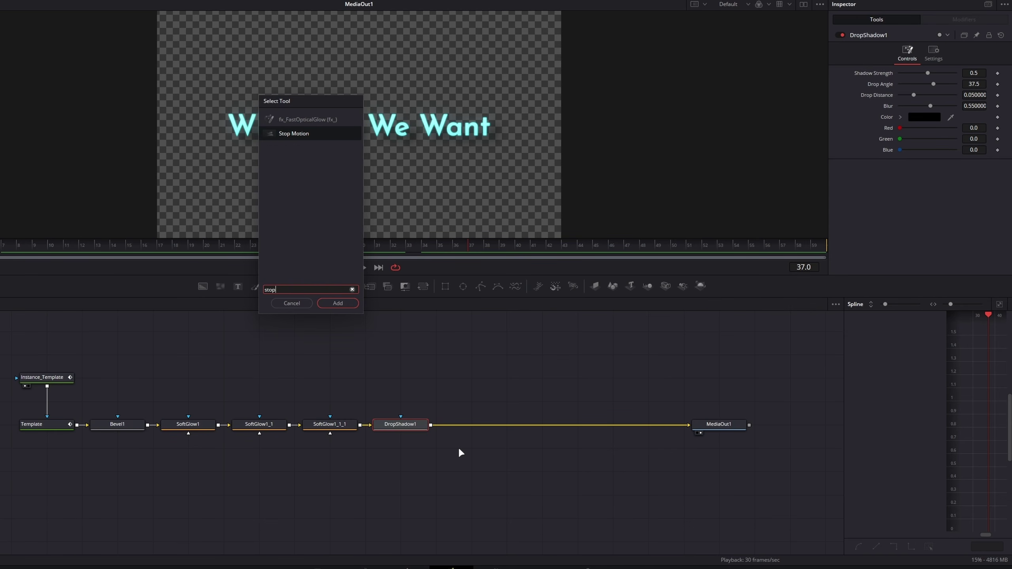
key(Return)
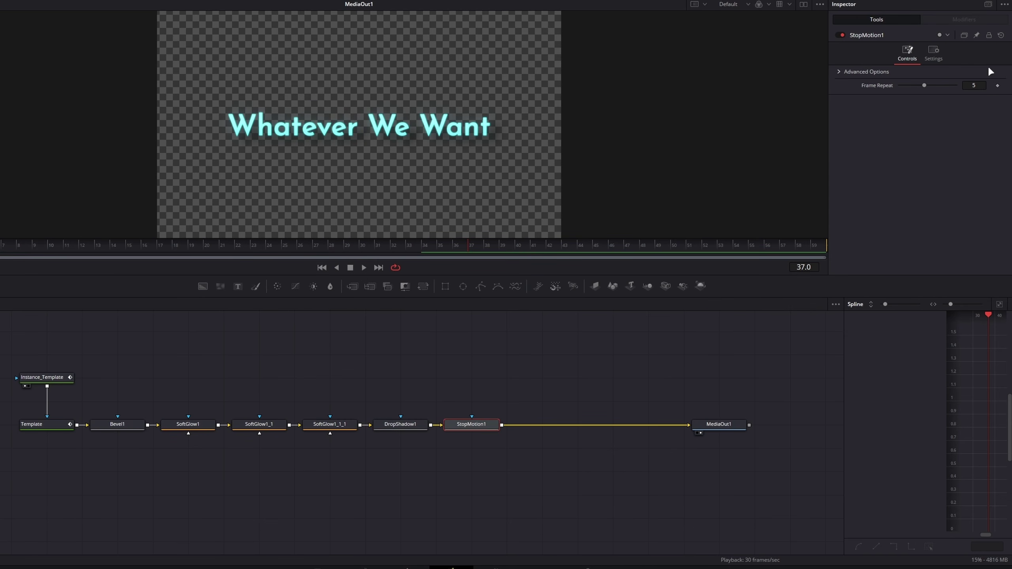
click(970, 86)
text(2)
key(Return)
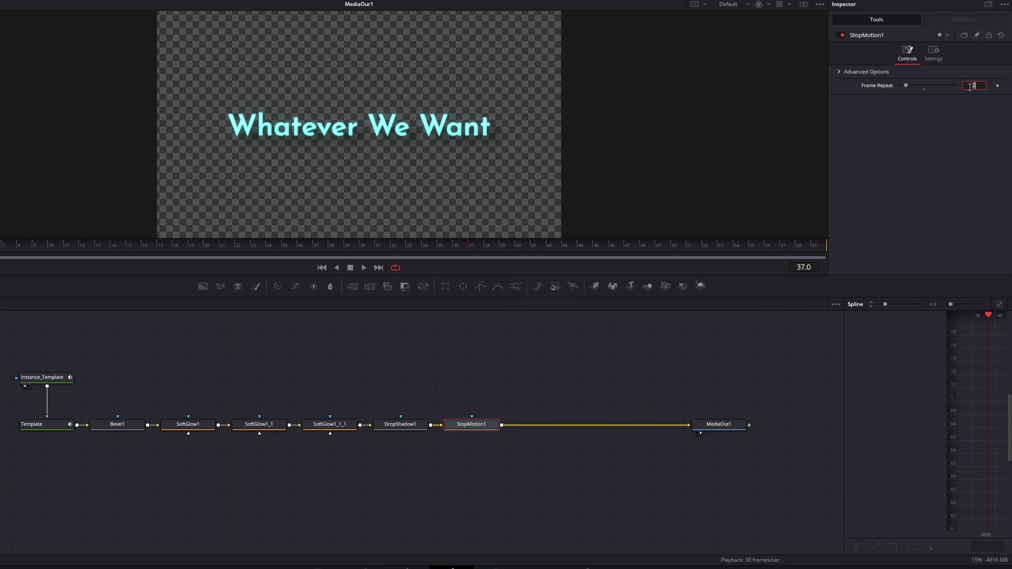
drag(246, 246, 4, 260)
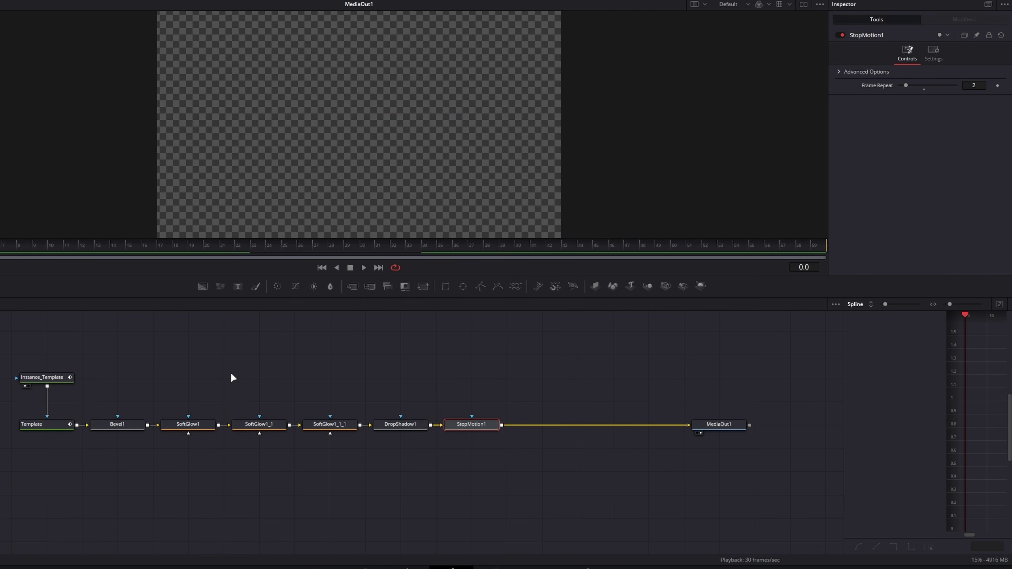
key(space)
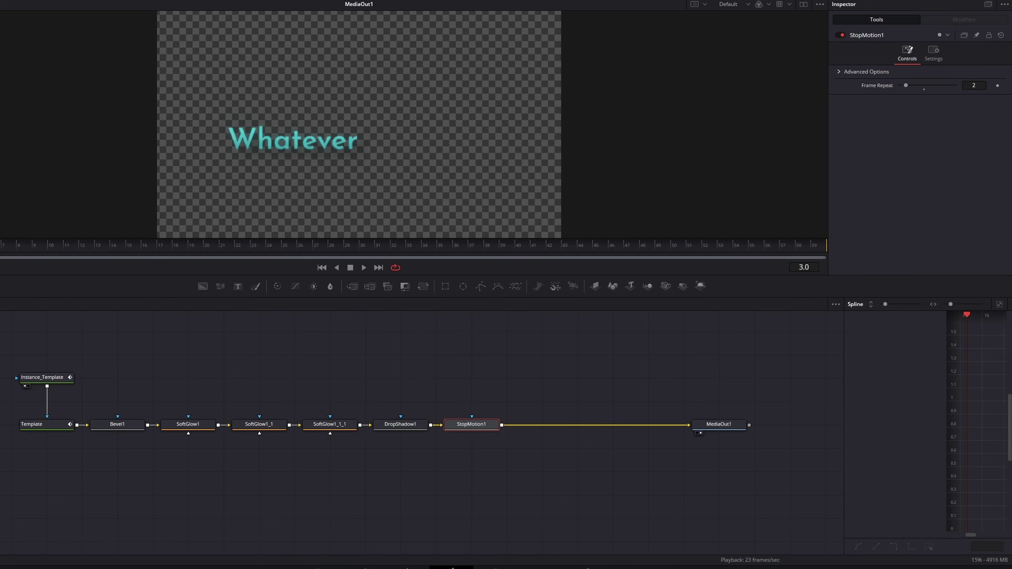
Enable Motion Blur on the Template text node and set its quality to 10
click(47, 427)
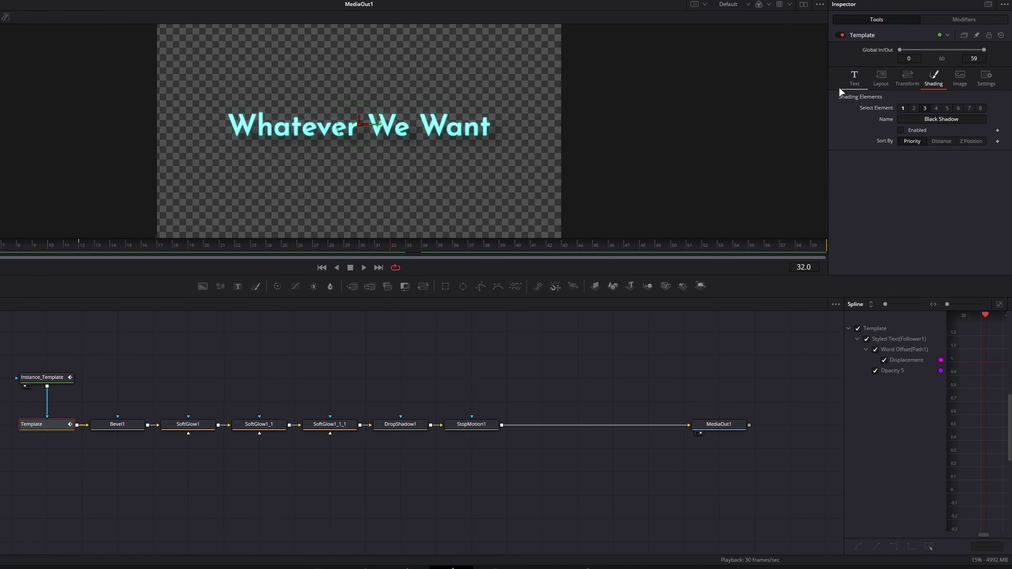
drag(2, 389, 92, 457)
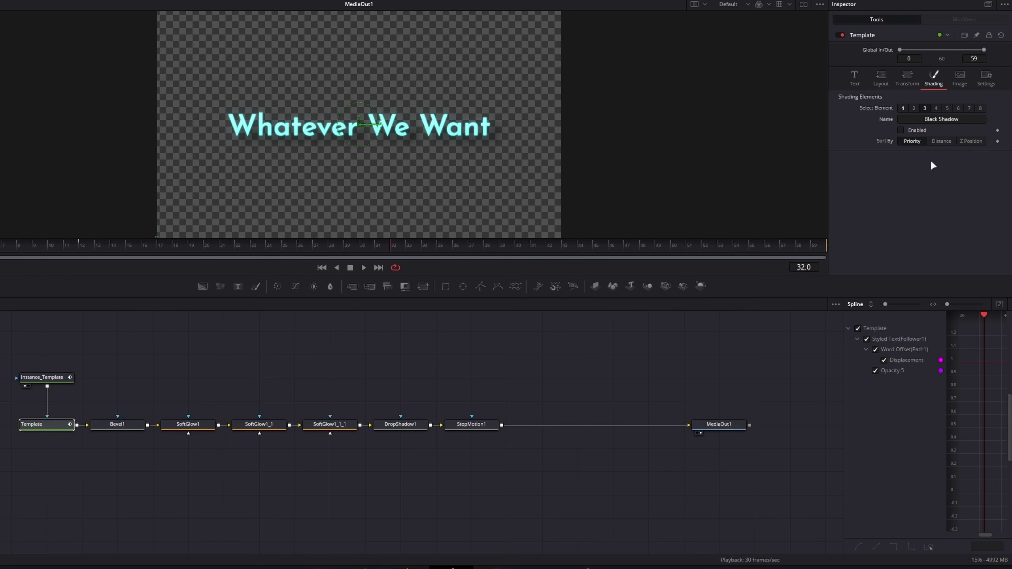
click(988, 78)
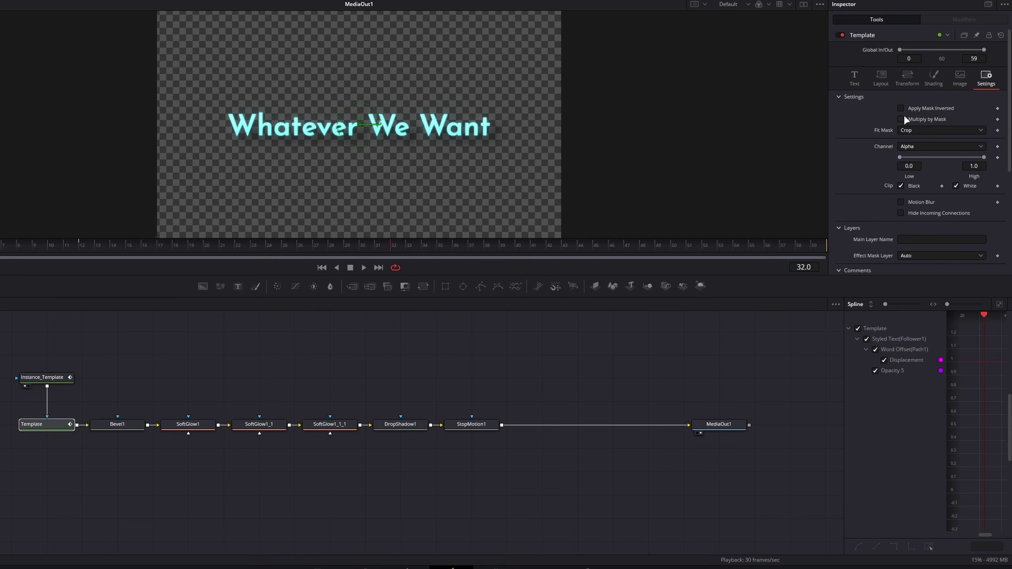
click(900, 202)
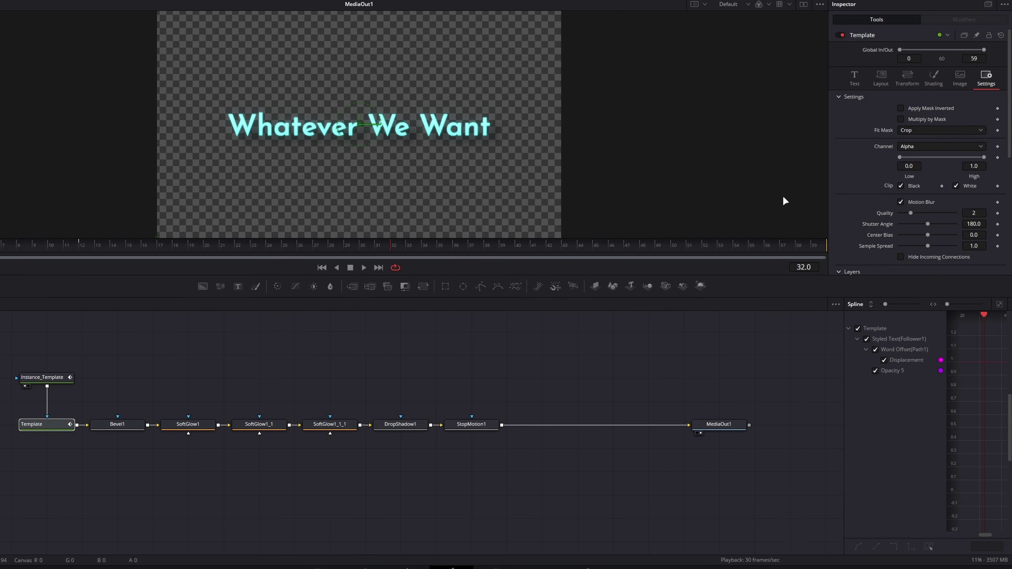
drag(910, 212, 955, 213)
Play the animation and examine the motion blur on the word "Whatever" up close in the early frames
click(73, 251)
key(space)
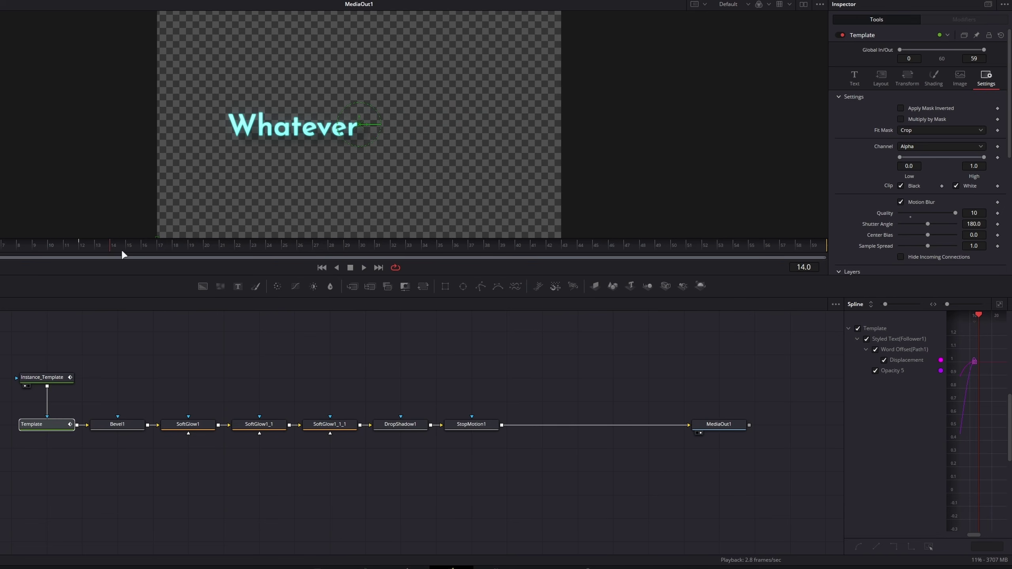
drag(121, 248, 1, 251)
scroll(261, 170, up, 5)
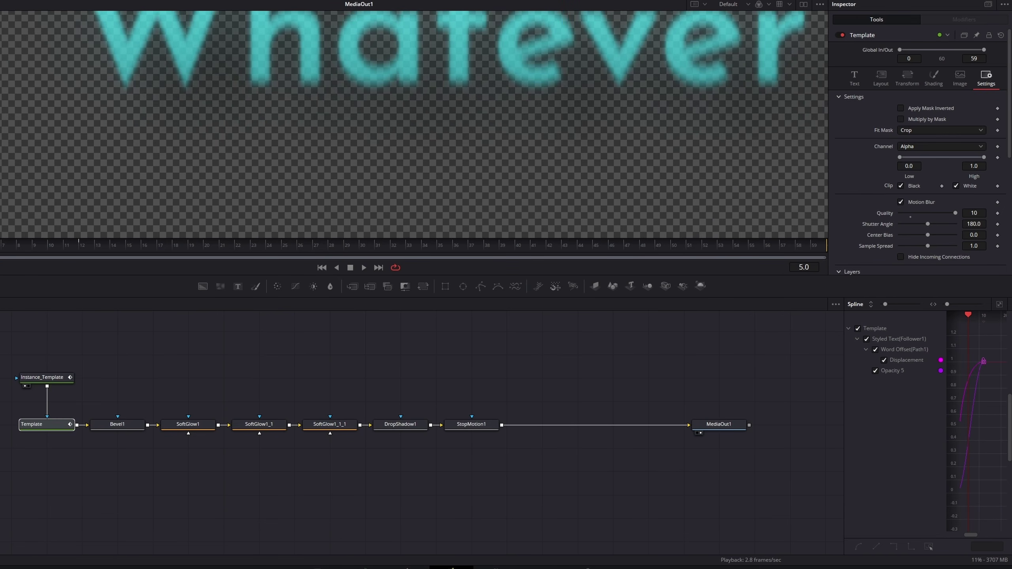
key(ctrl+f)
key(space)
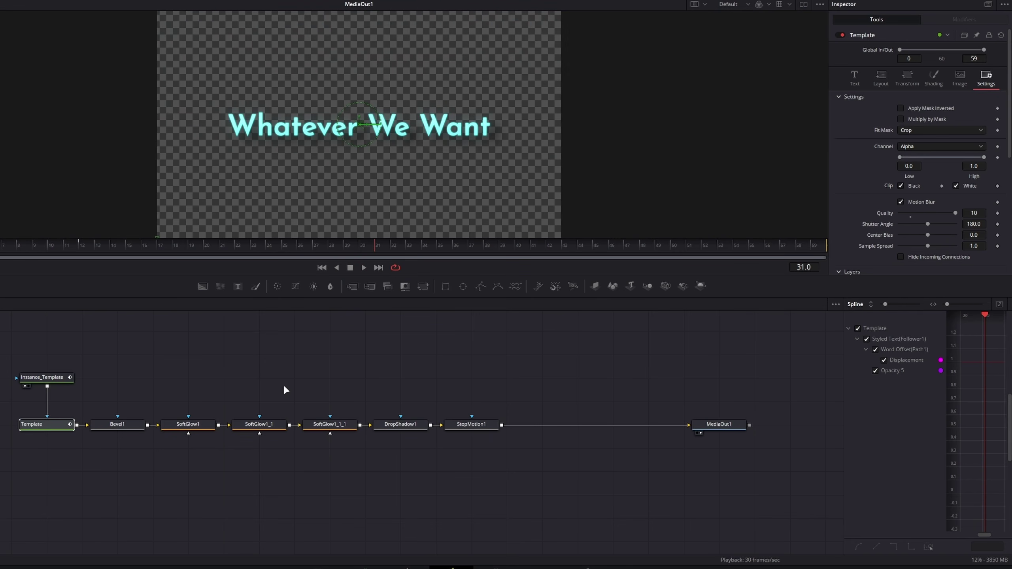
Insert a Color Corrector after StopMotion1 with hue about -0.595, and open the Template text's first shading element
click(478, 424)
key(shift+space)
text(color)
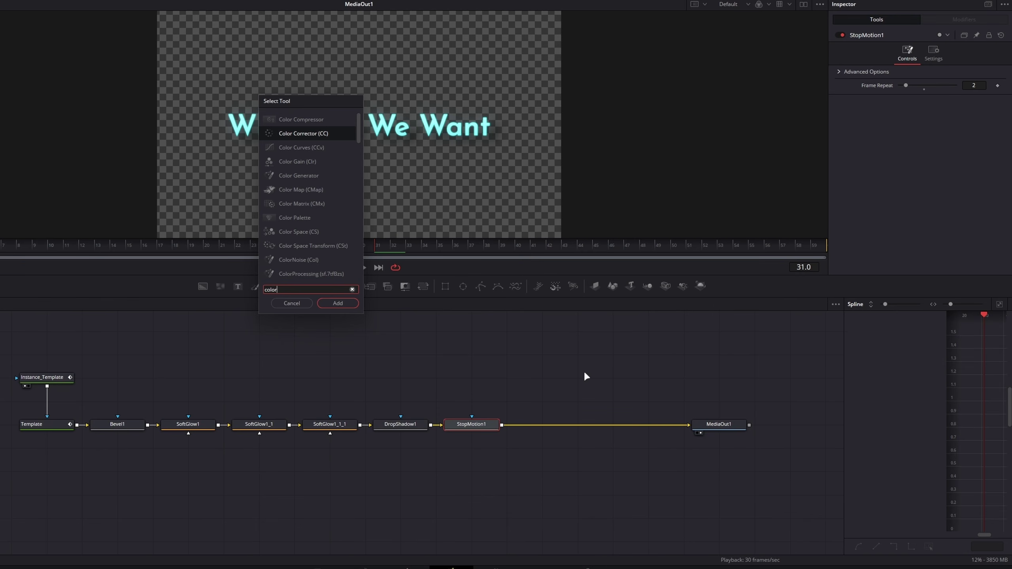
key(Return)
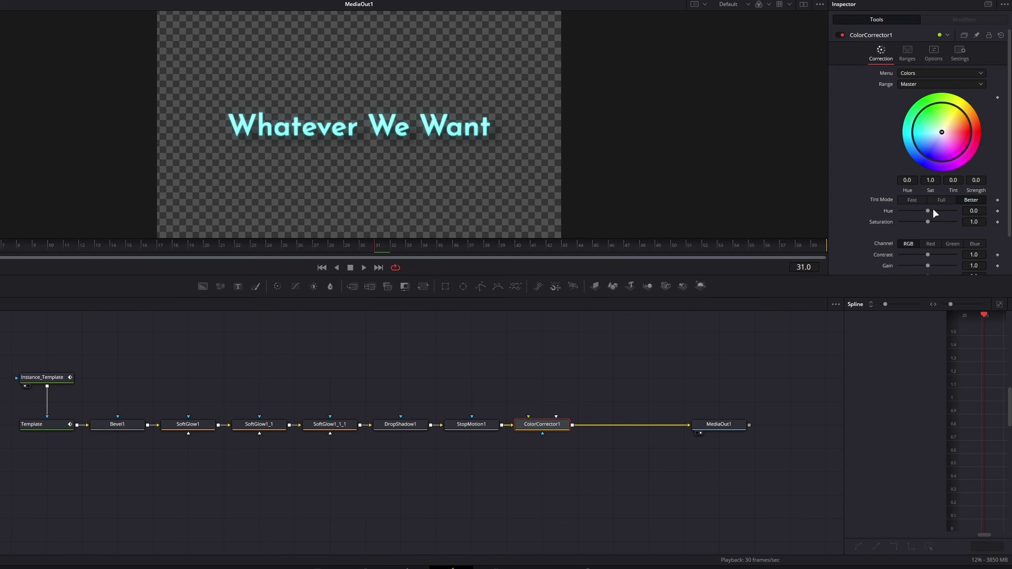
drag(974, 209, 911, 211)
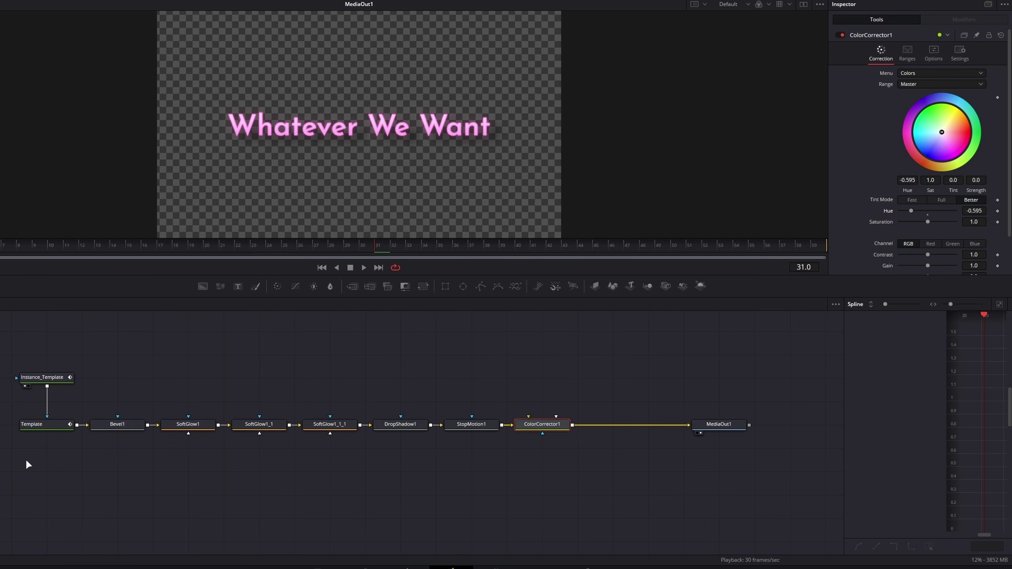
click(56, 425)
click(903, 108)
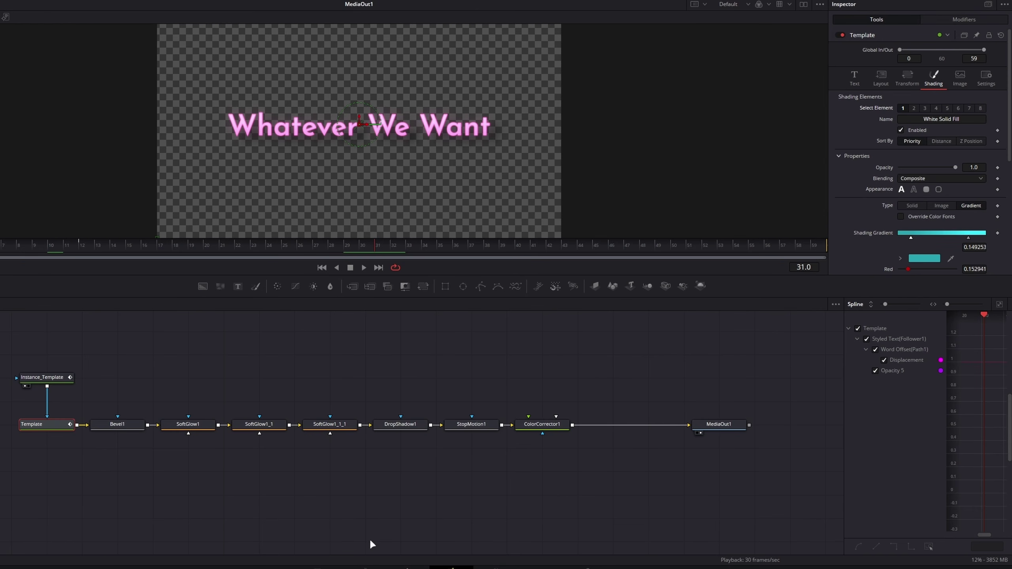
Switch to the Edit page, show the Media Pool and play the Text+ title from the timeline start
click(408, 568)
drag(230, 322, 59, 329)
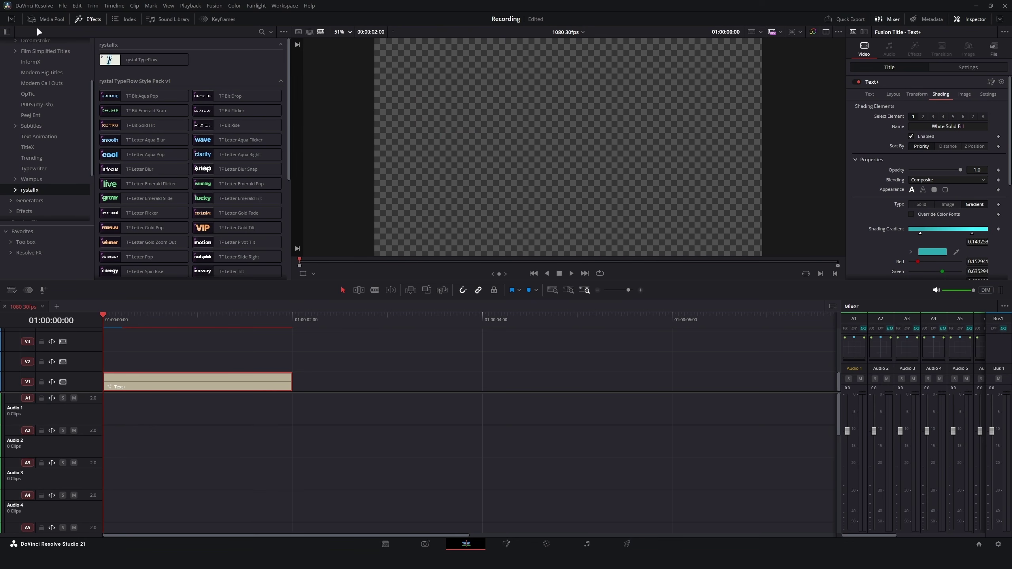
click(44, 19)
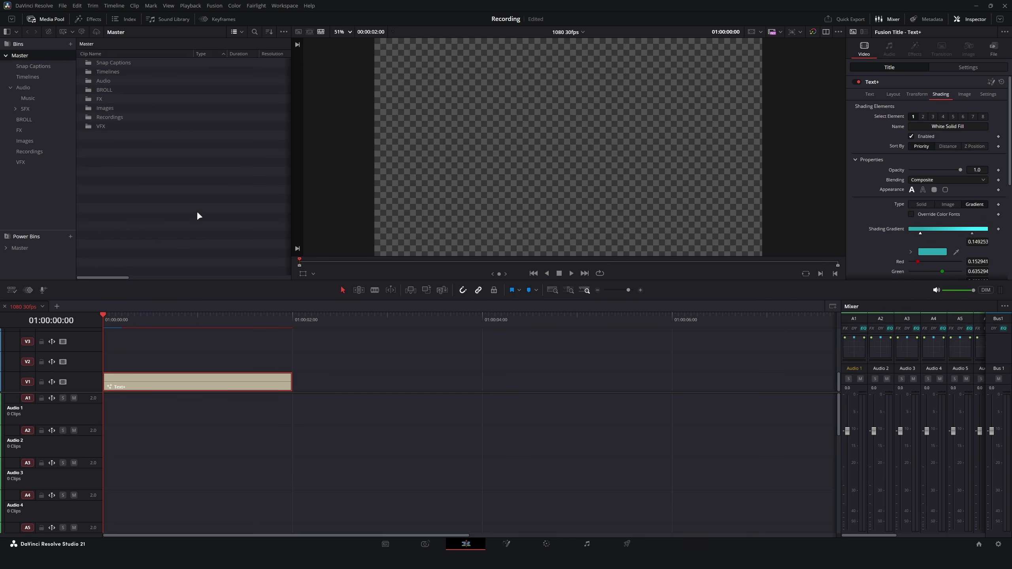
key(space)
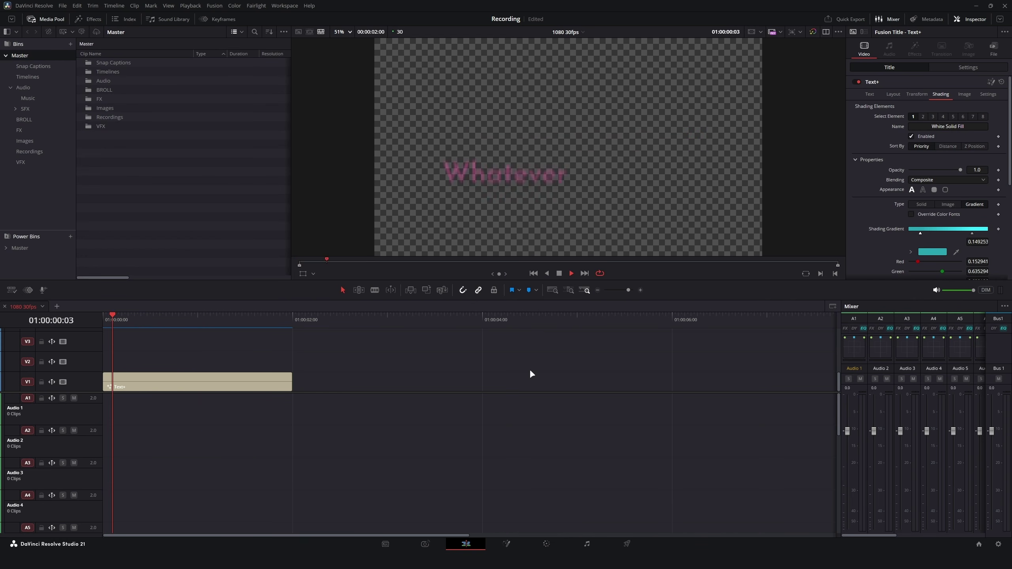
key(space)
Store the Text+ title in the Master bin, then place a copy from it on V1 at 01:00:03:20 and play it
drag(151, 379, 154, 171)
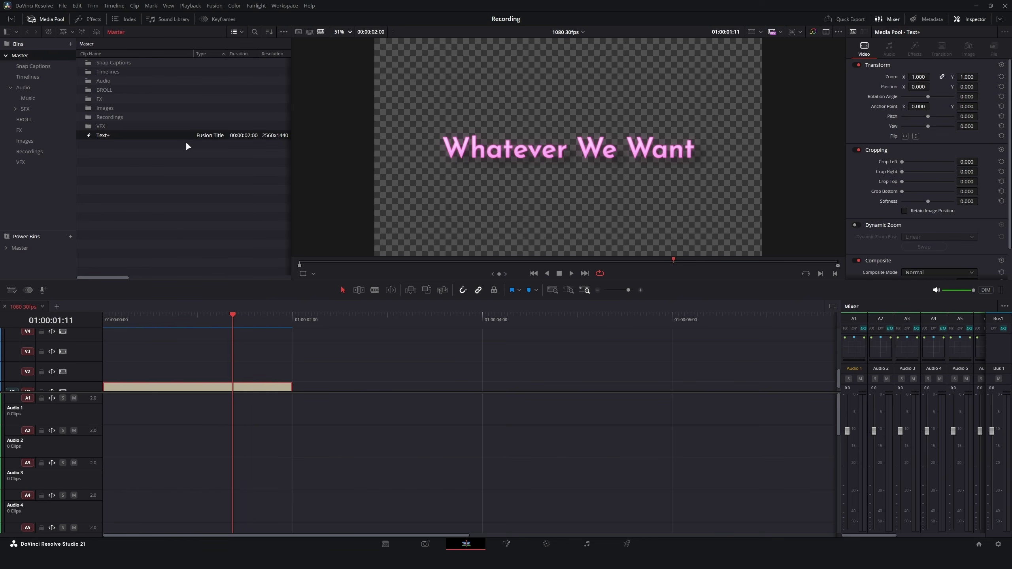
drag(146, 136, 457, 383)
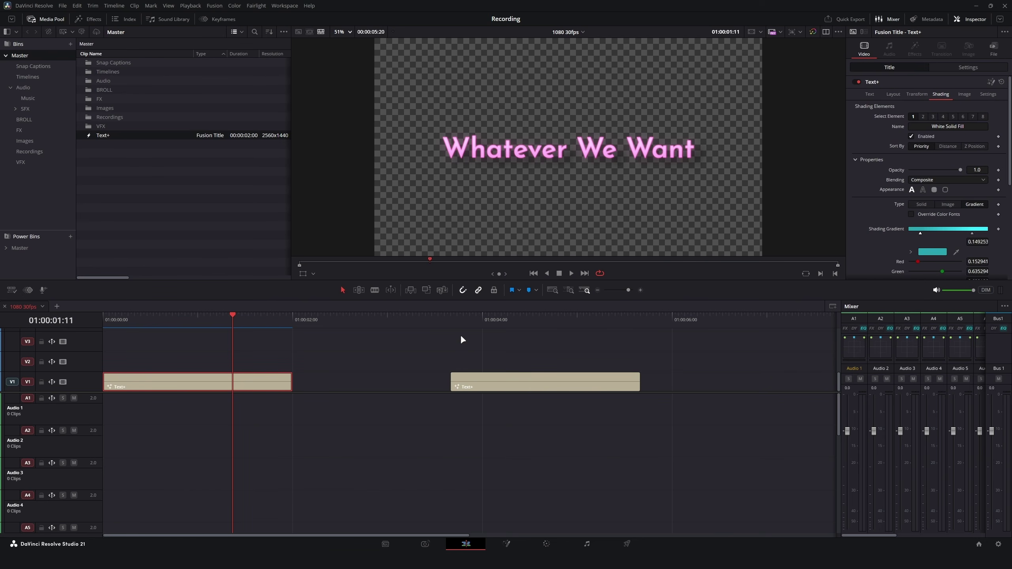
click(457, 318)
click(451, 319)
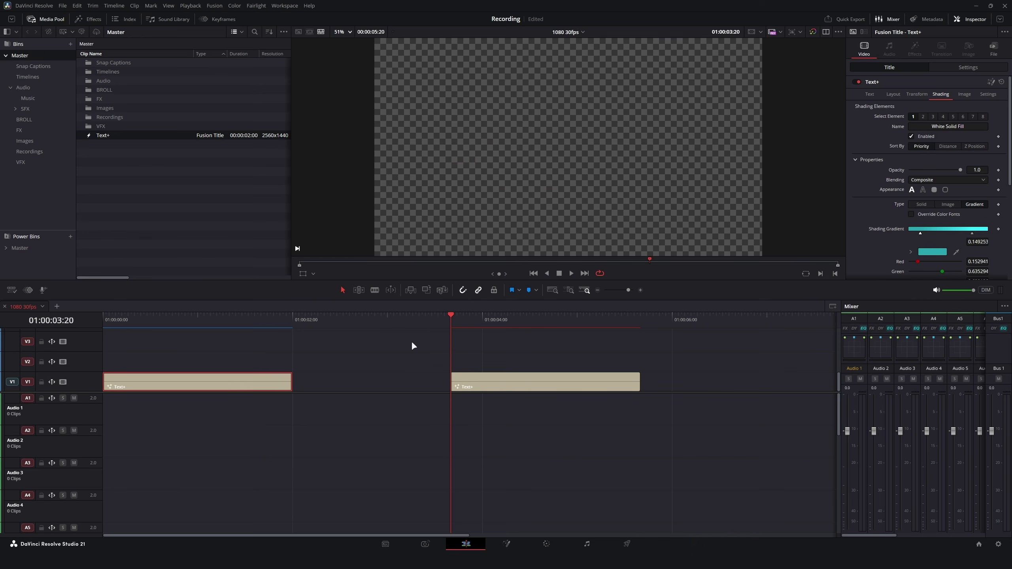
key(space)
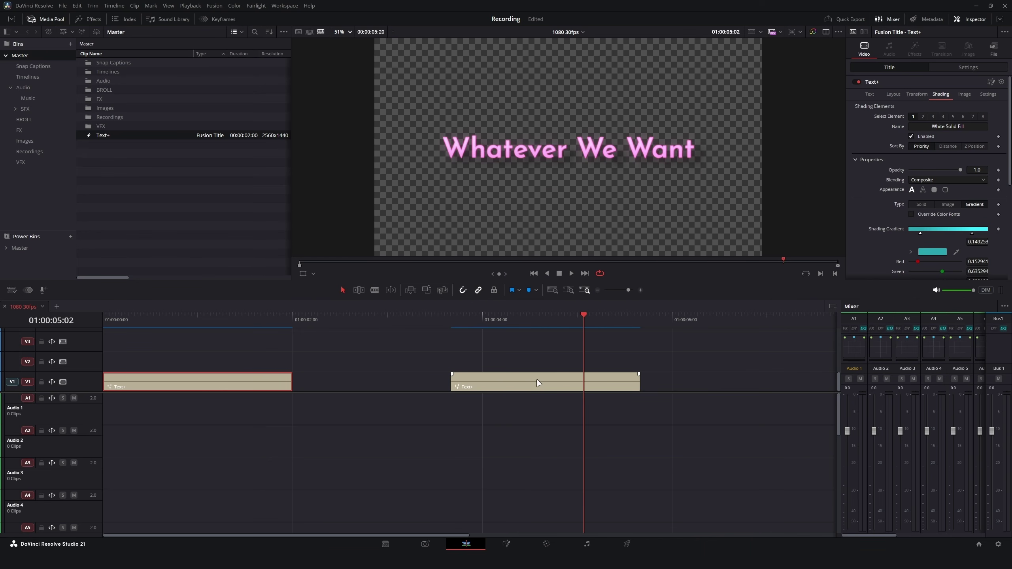